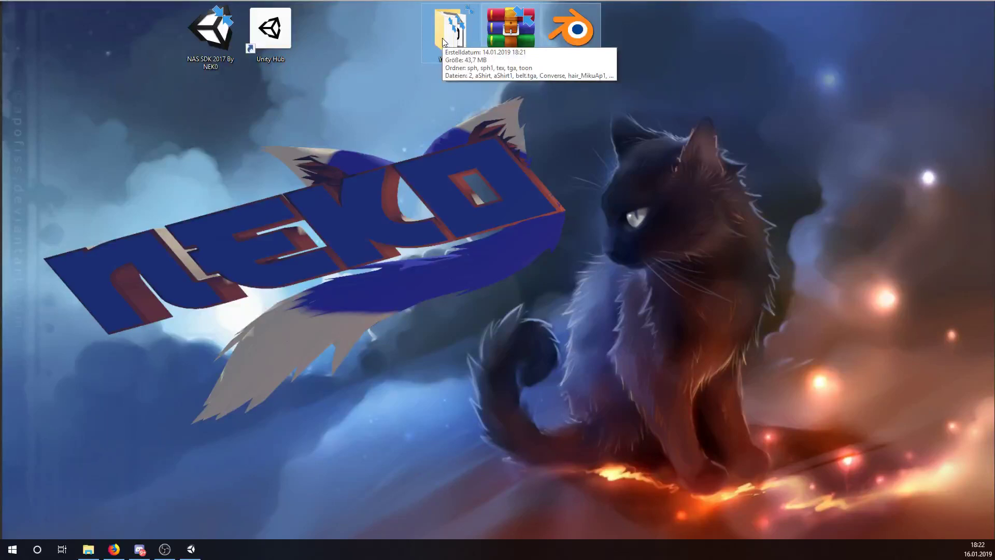
- Launch Unity Hub 1.4.0 from its Windows desktop shortcut
drag(342, 77, 83, 13)
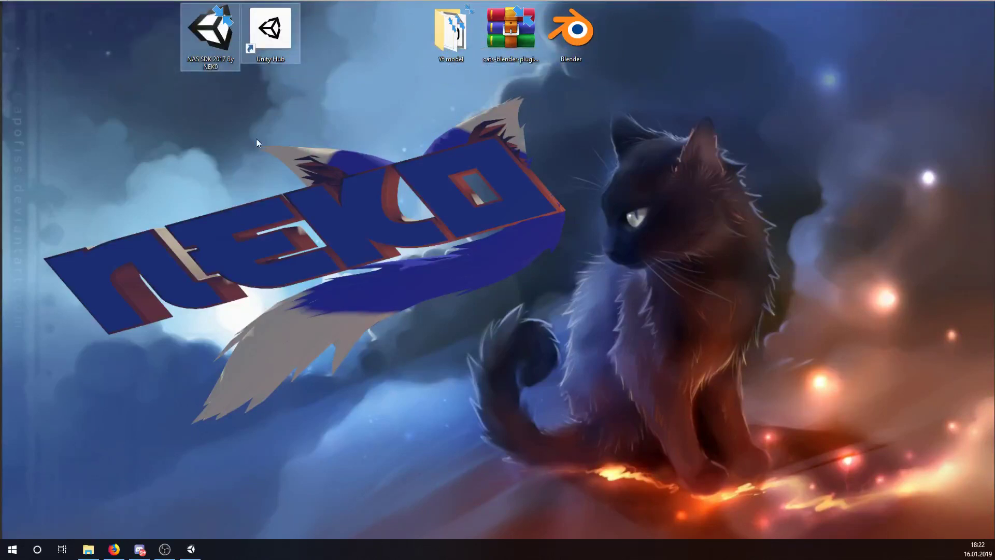
click(487, 154)
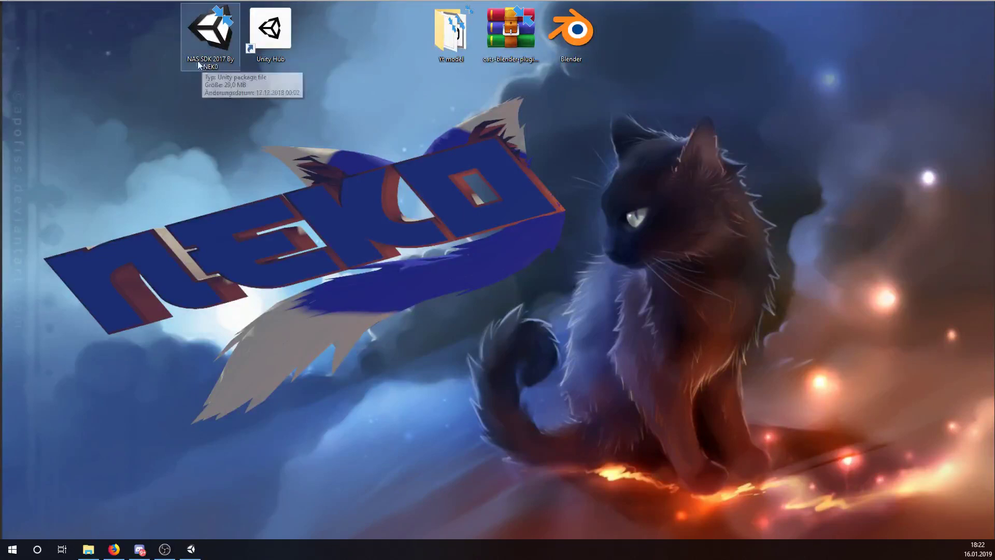
double_click(278, 36)
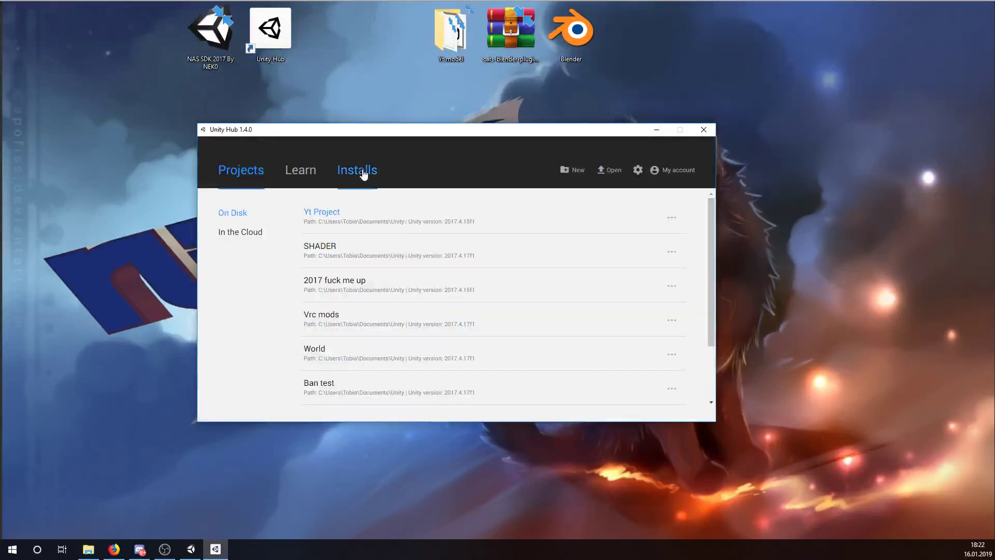
click(363, 173)
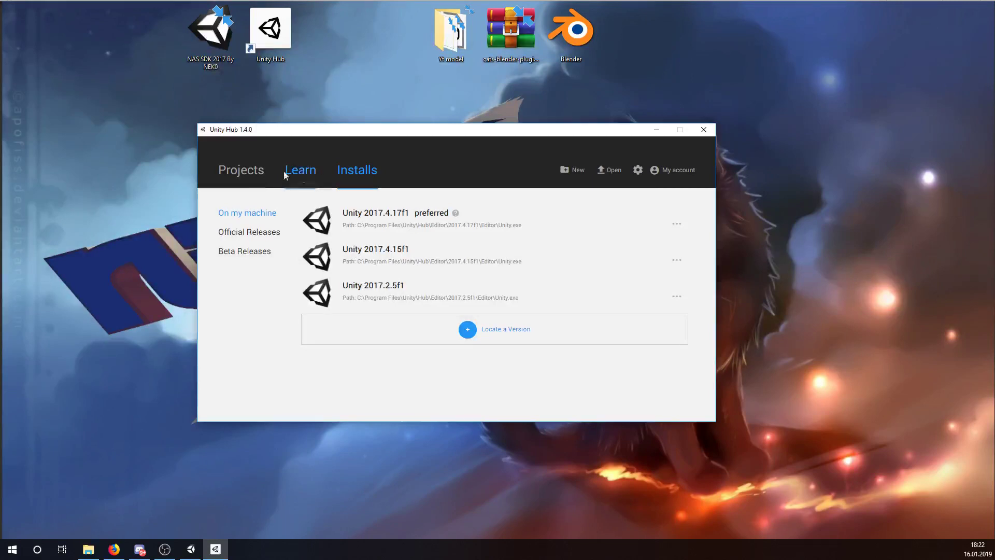
click(249, 176)
drag(487, 131, 598, 110)
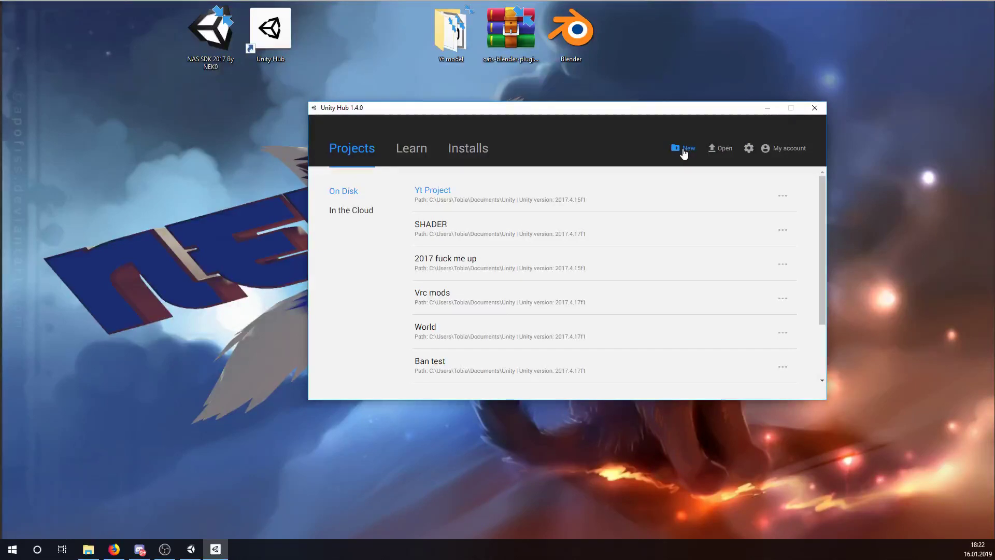
- Start a new project, review the installed and released Unity versions, and keep the 3D template
click(684, 150)
click(491, 219)
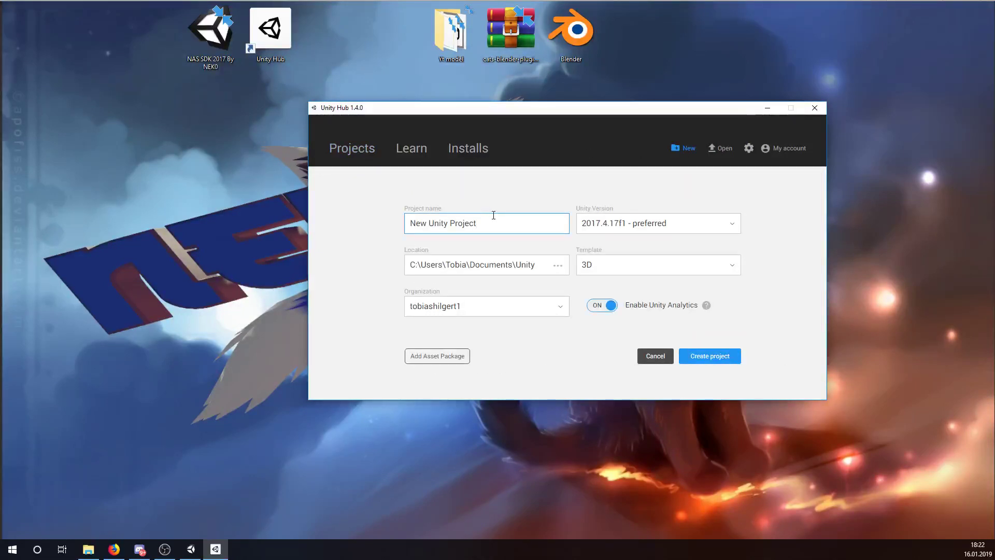
key(BackSpace)
key(BackSpace)
key(BackSpace)
key(BackSpace)
key(BackSpace)
key(BackSpace)
key(BackSpace)
key(BackSpace)
key(BackSpace)
key(BackSpace)
key(BackSpace)
key(BackSpace)
key(BackSpace)
key(BackSpace)
key(BackSpace)
key(BackSpace)
key(BackSpace)
text(TEst)
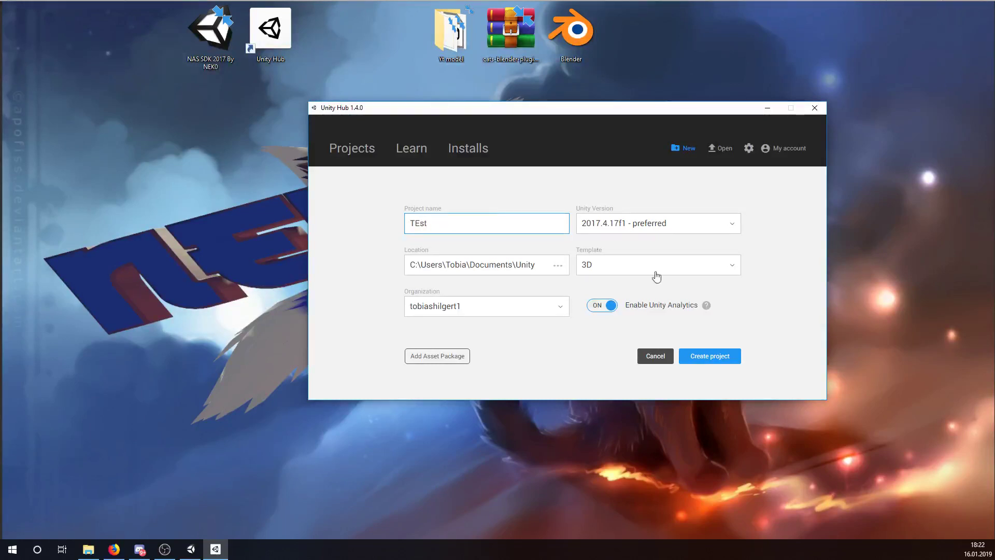
click(654, 234)
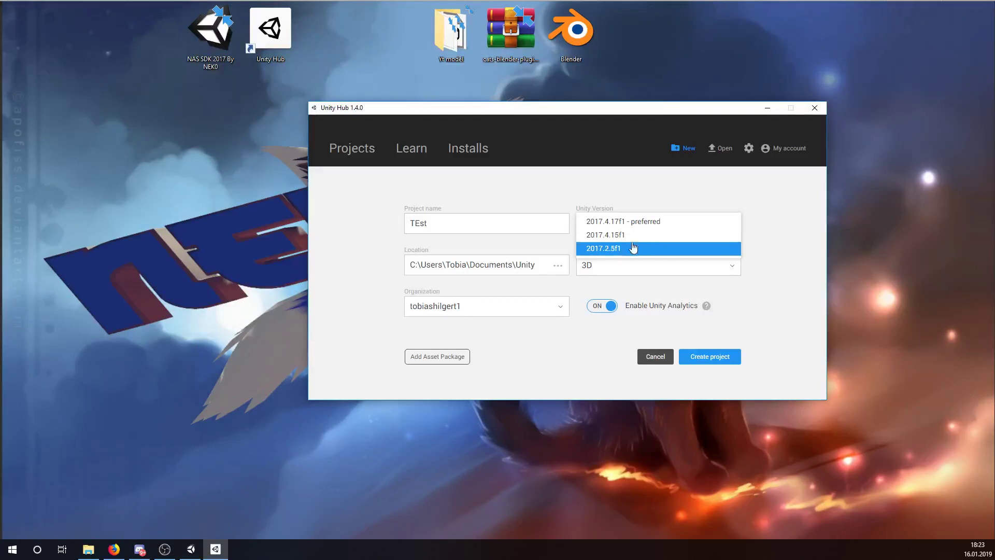
click(465, 151)
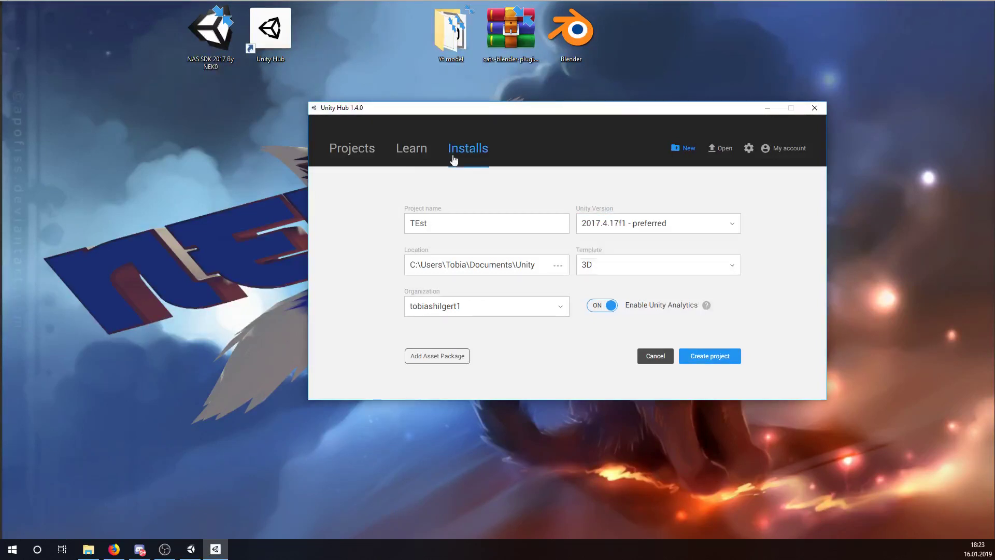
click(363, 209)
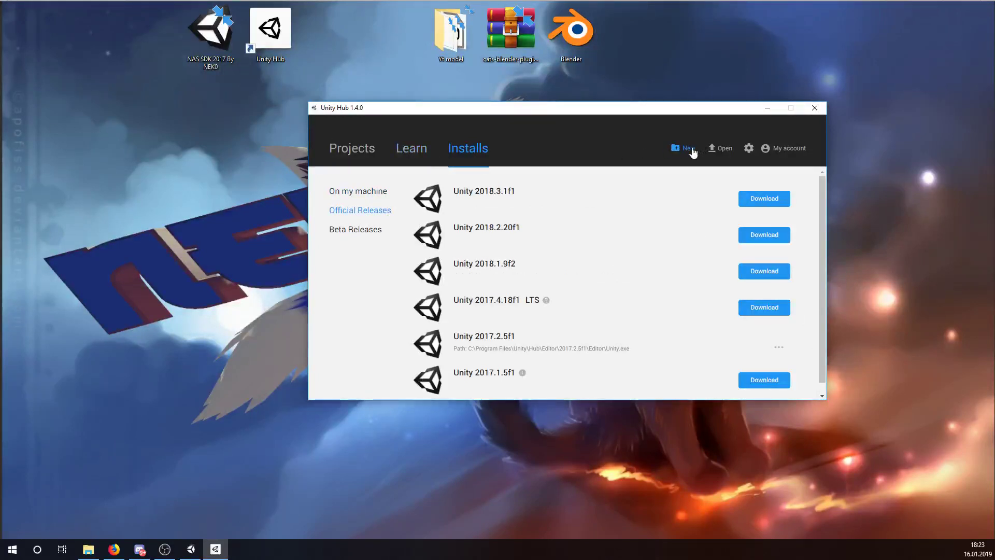
click(690, 148)
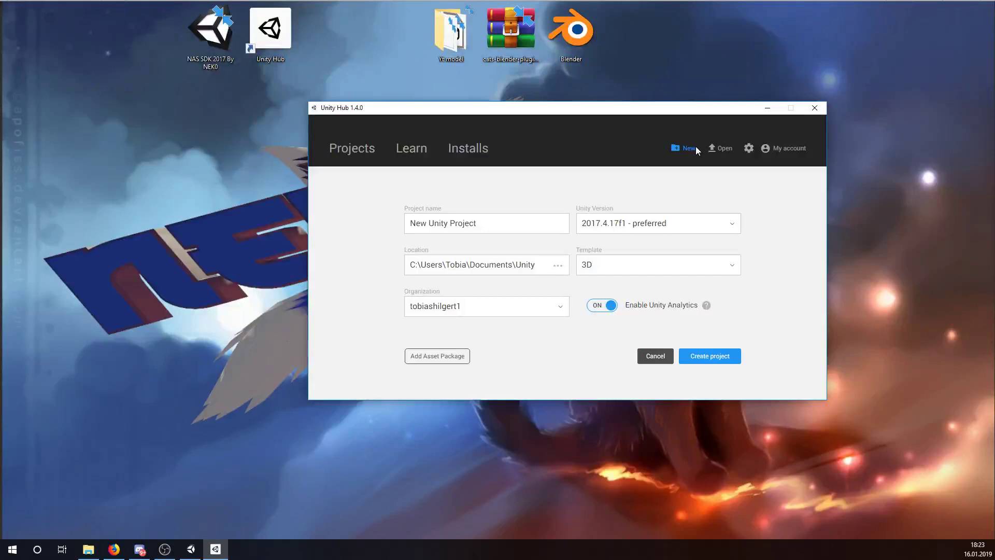
click(640, 280)
click(639, 279)
- Name the project Test, choose Unity 2017.4.15f1, and create it
click(507, 220)
key(BackSpace)
key(BackSpace)
key(BackSpace)
key(BackSpace)
key(BackSpace)
key(BackSpace)
key(BackSpace)
key(BackSpace)
key(BackSpace)
key(BackSpace)
key(BackSpace)
key(BackSpace)
key(BackSpace)
key(BackSpace)
key(BackSpace)
key(BackSpace)
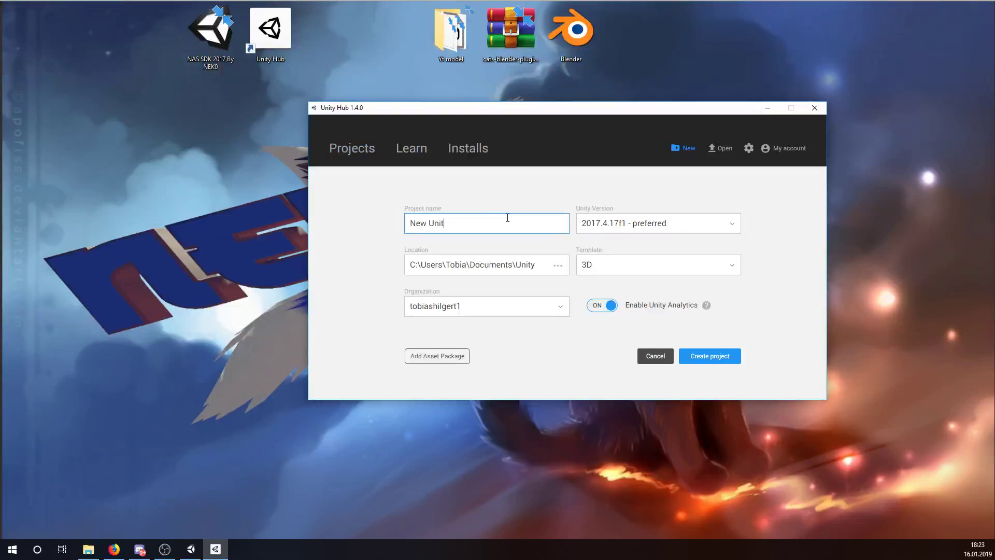
text(Test)
click(664, 222)
click(637, 239)
click(732, 361)
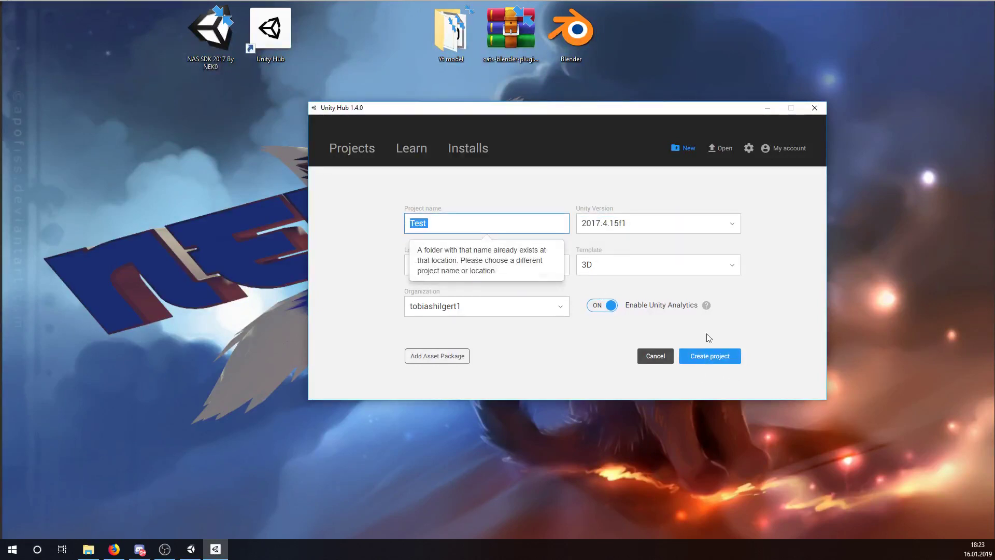
click(465, 225)
key(Return)
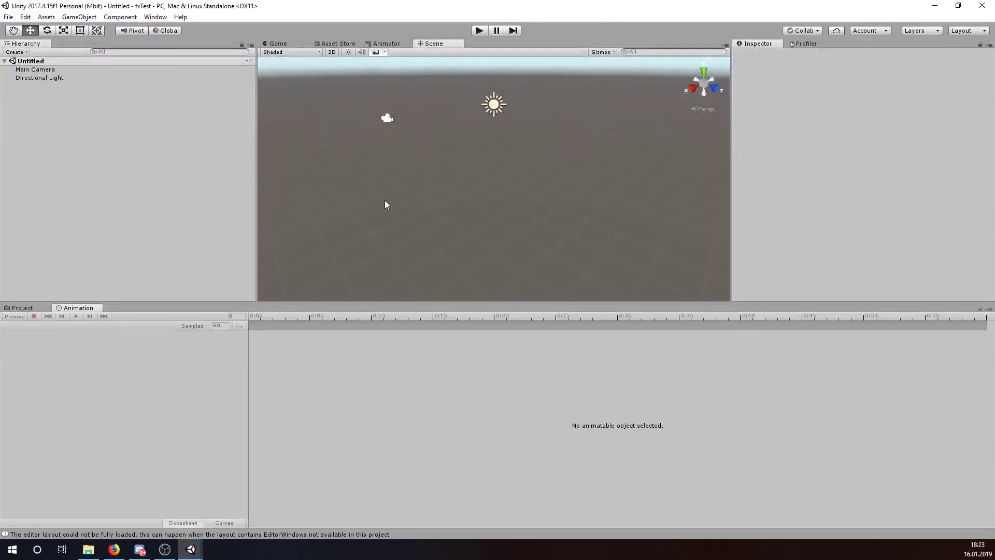
- Try dragging the Yt model folder from the desktop into Unity's Assets panel
drag(275, 7, 332, 87)
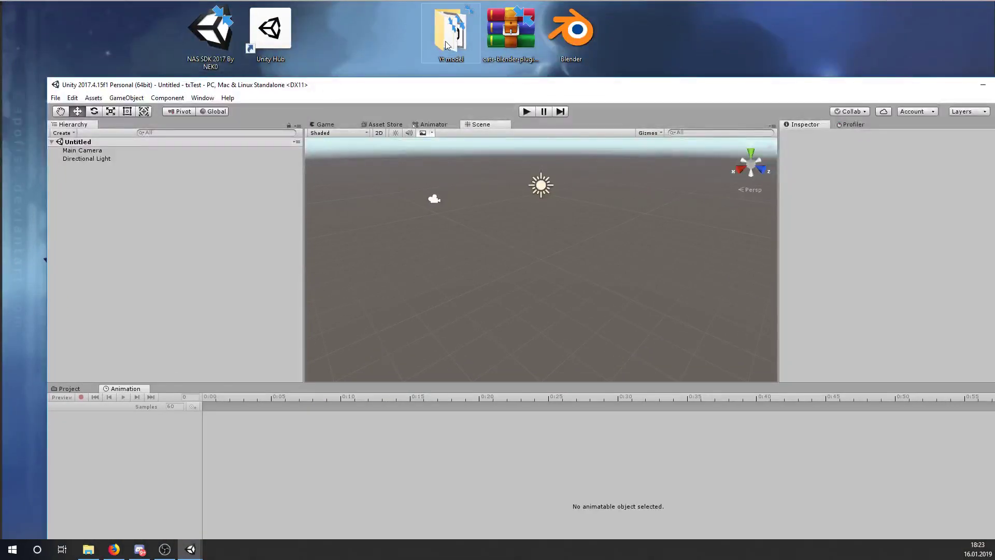
mouse_move(435, 29)
mouse_down()
mouse_move(405, 33)
mouse_move(419, 33)
mouse_move(302, 129)
mouse_move(340, 437)
mouse_move(327, 436)
mouse_move(179, 67)
mouse_move(430, 20)
mouse_up()
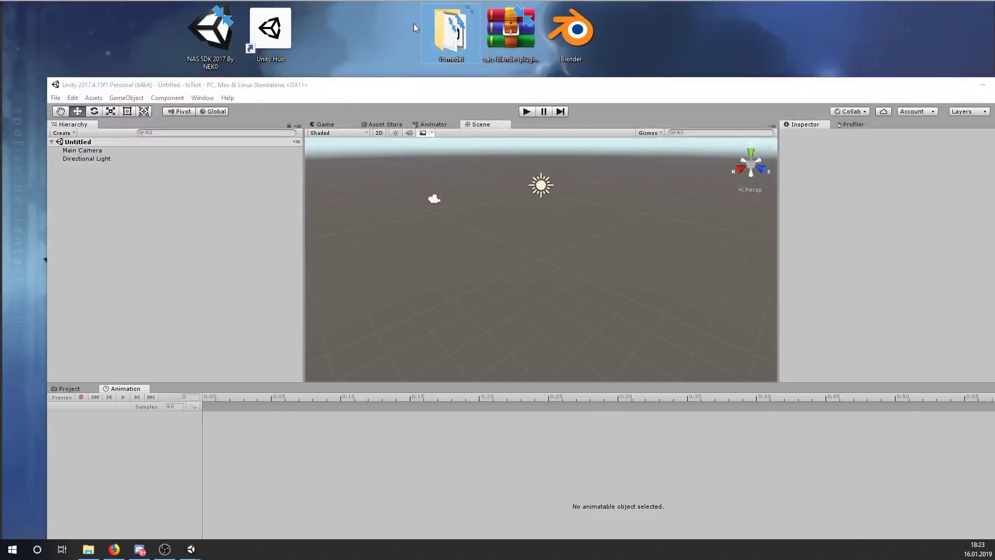
click(77, 384)
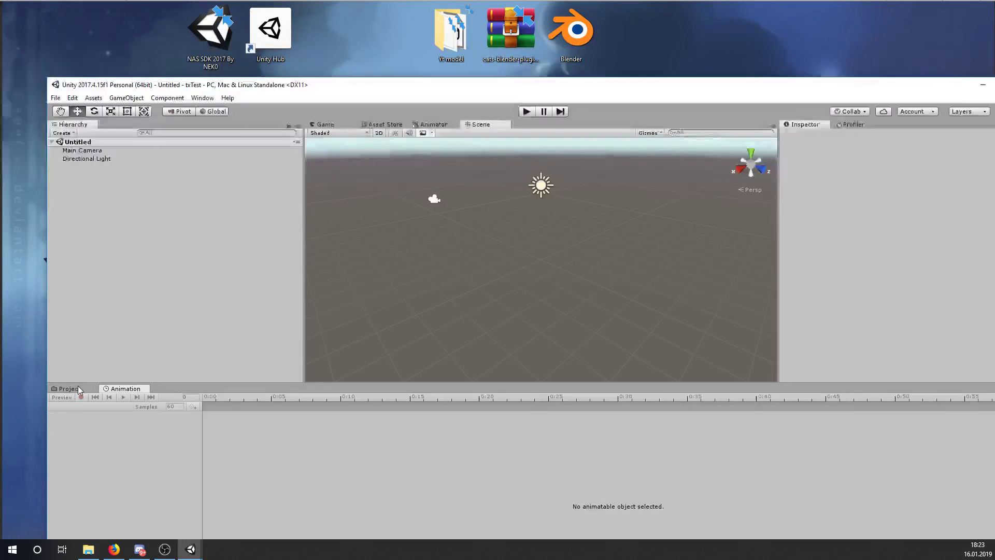
click(77, 389)
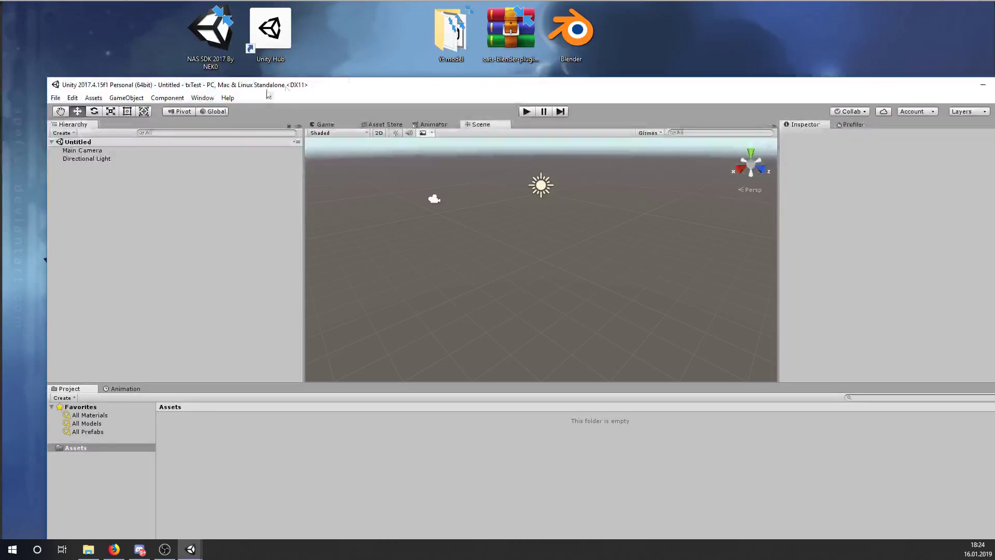
drag(451, 32, 435, 49)
- Import the NAS SDK 2017 package into the project and dismiss the import dialog
drag(209, 34, 284, 436)
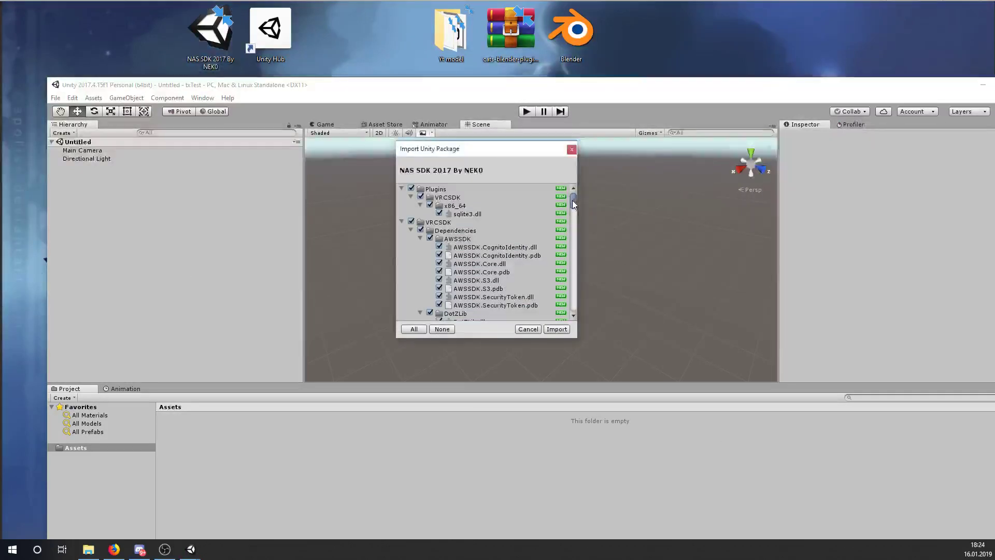
drag(572, 202, 573, 157)
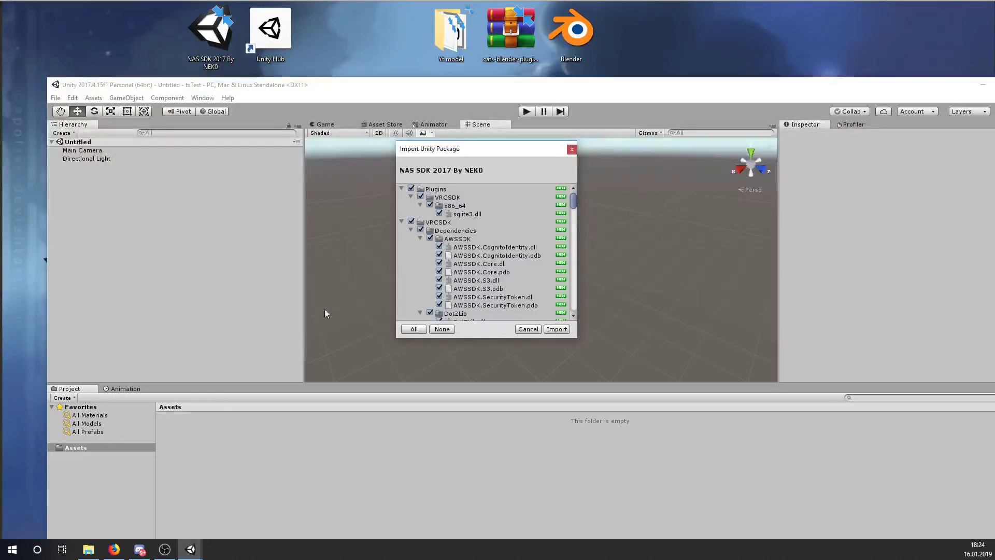
click(572, 150)
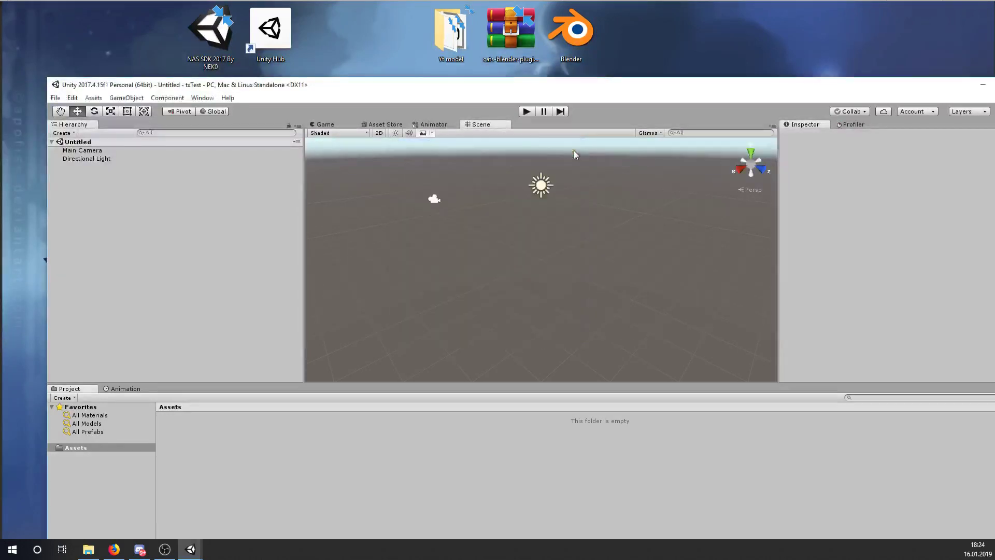
drag(677, 89, 398, 155)
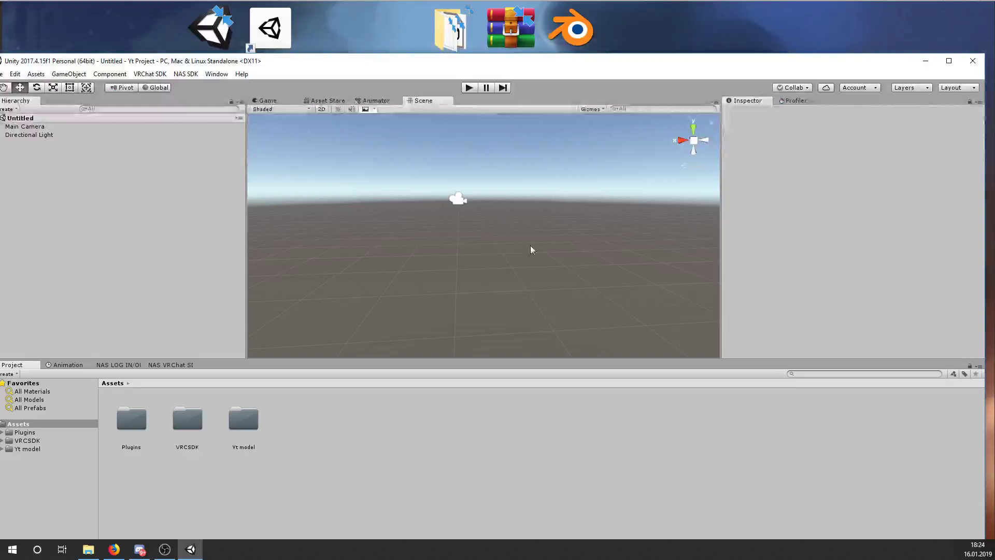
- Maximize Unity and open the Yt model folder in Assets
double_click(327, 61)
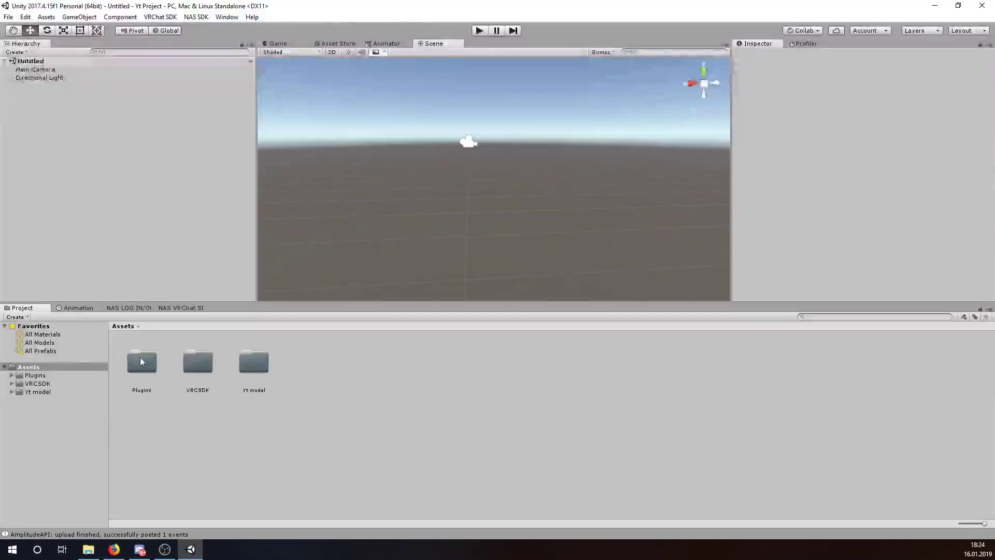
click(141, 361)
click(202, 365)
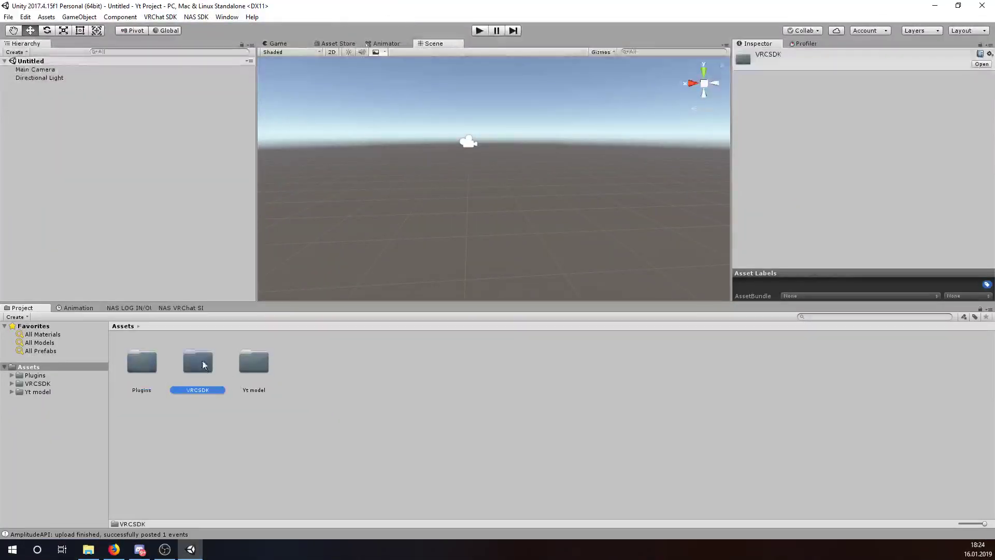
click(204, 412)
click(138, 373)
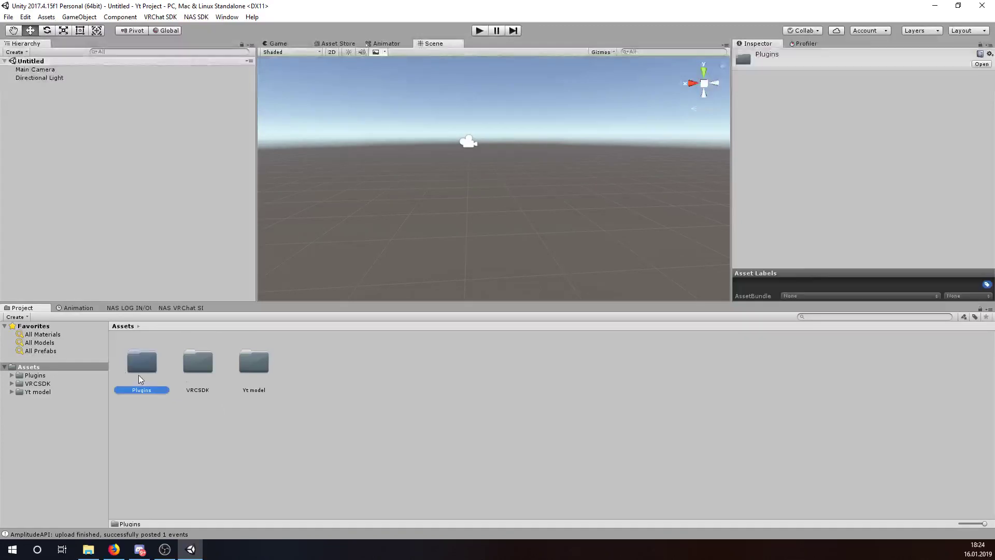
click(196, 371)
click(246, 368)
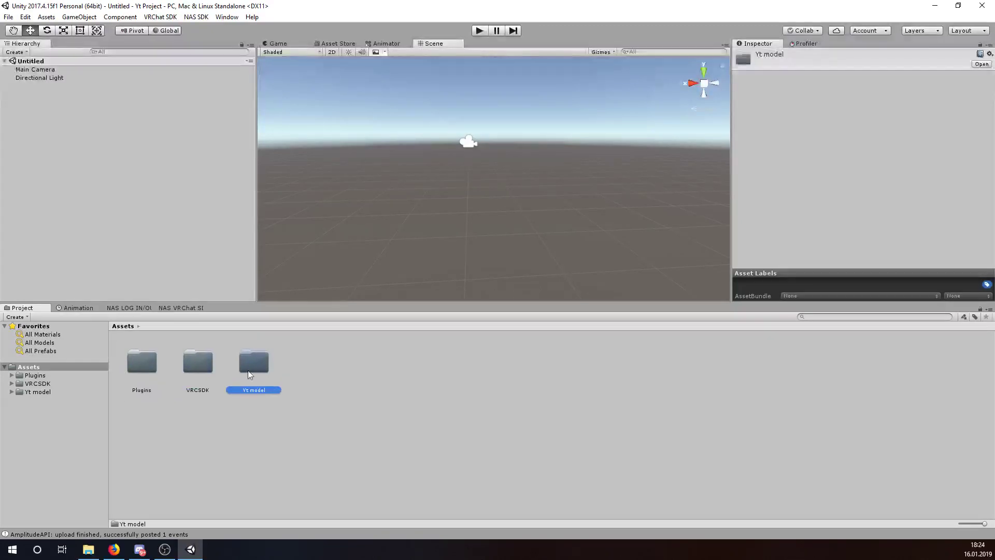
double_click(259, 363)
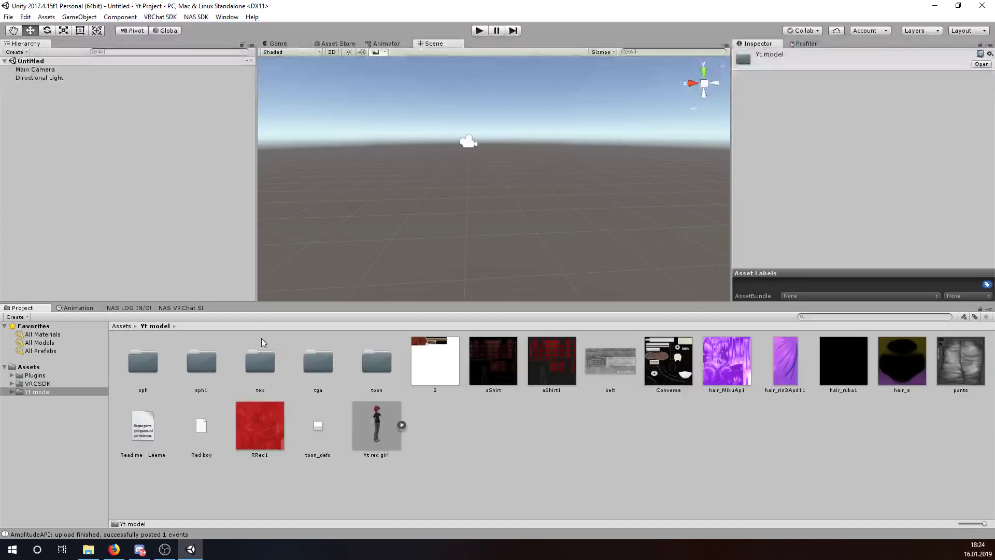
click(125, 327)
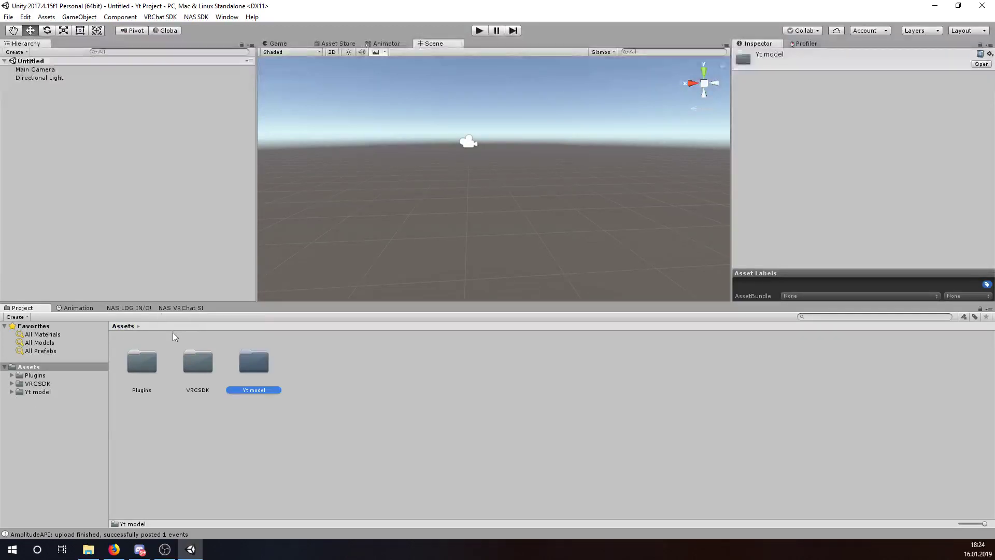
double_click(253, 369)
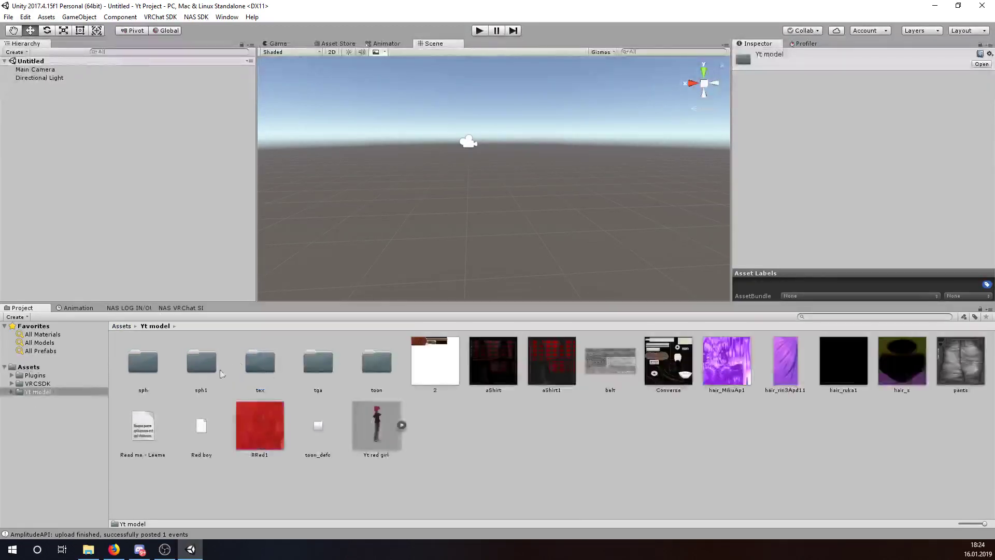
- Place the Yt red girl prefab in the scene and jump to its model import settings
click(390, 404)
drag(390, 402, 88, 220)
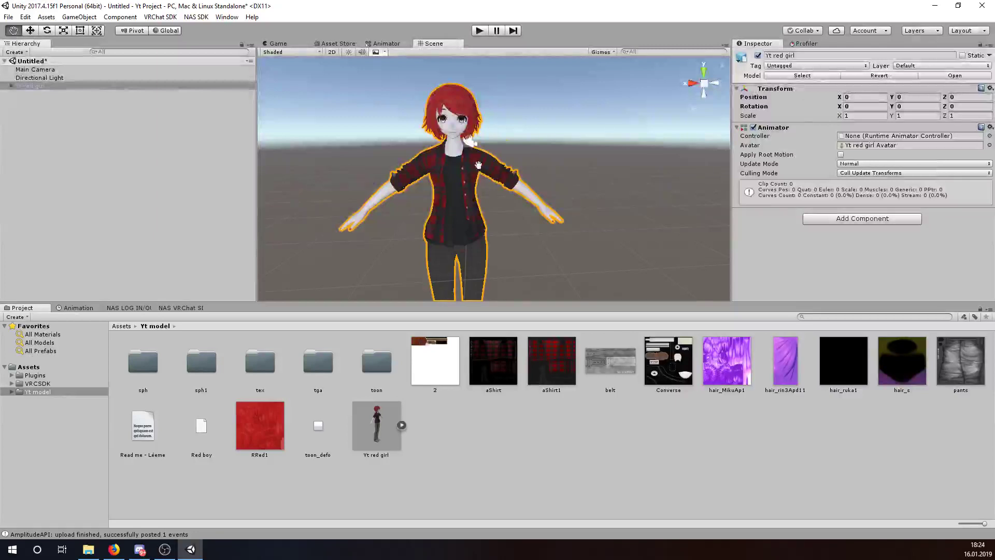
scroll(609, 137, up, 3)
click(609, 138)
scroll(609, 138, down, 5)
scroll(594, 163, up, 5)
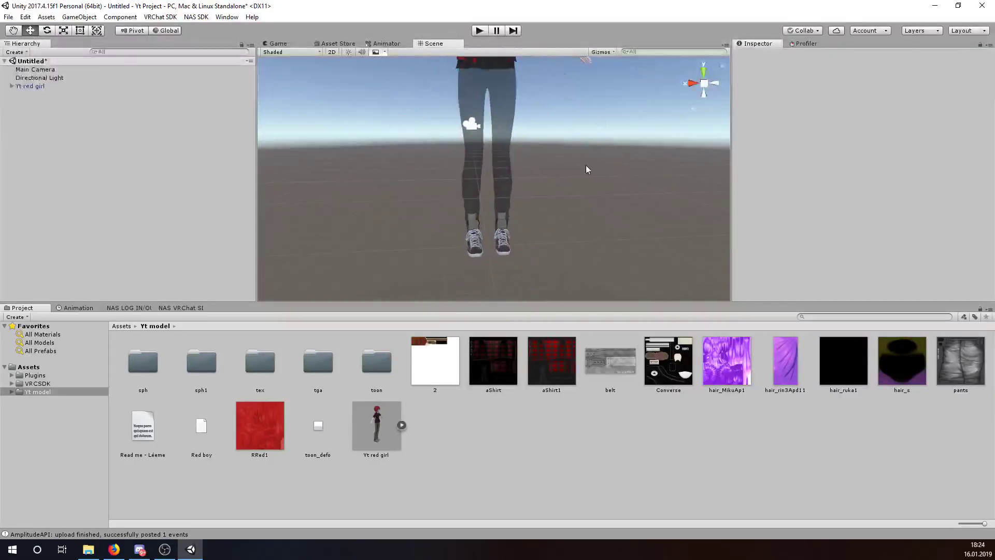
scroll(549, 169, down, 4)
scroll(467, 146, up, 1)
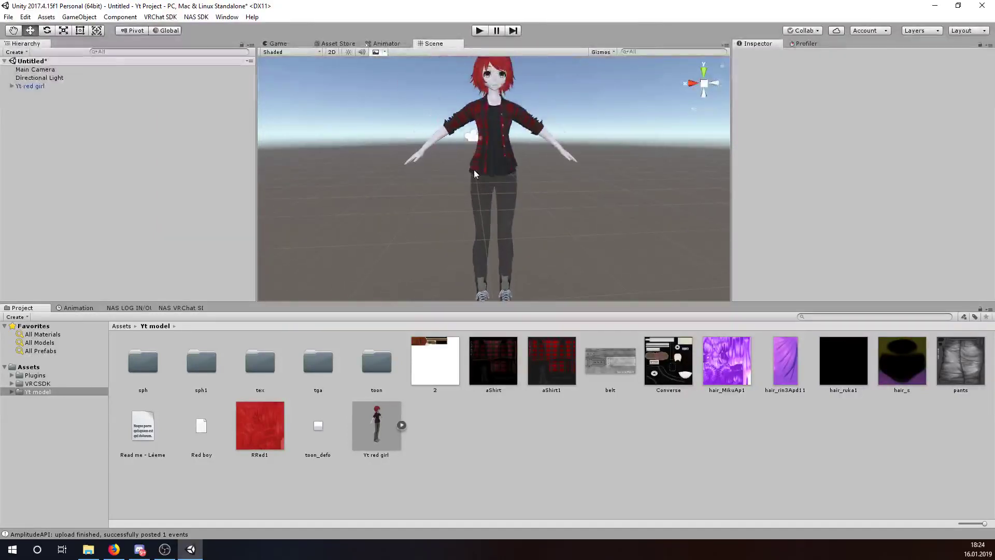
click(46, 86)
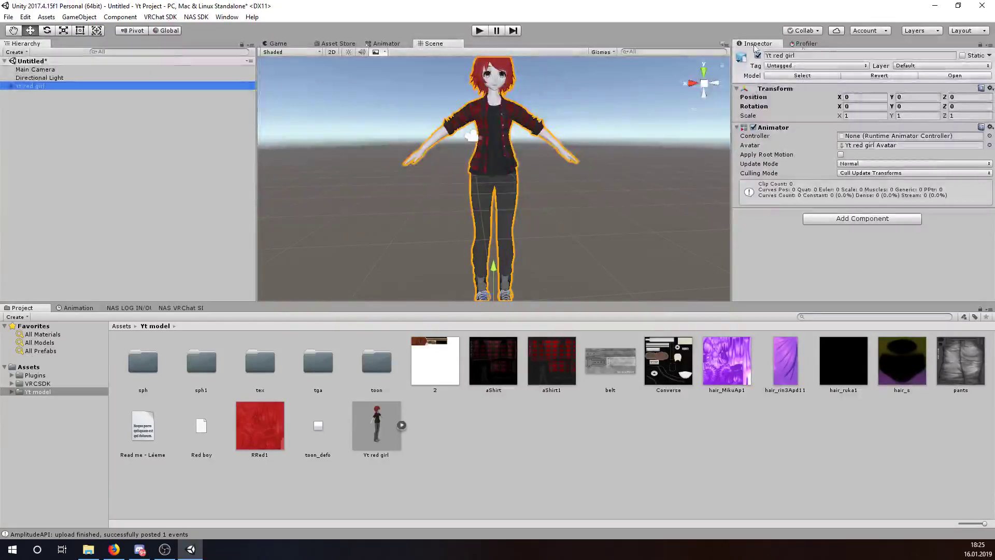
click(802, 76)
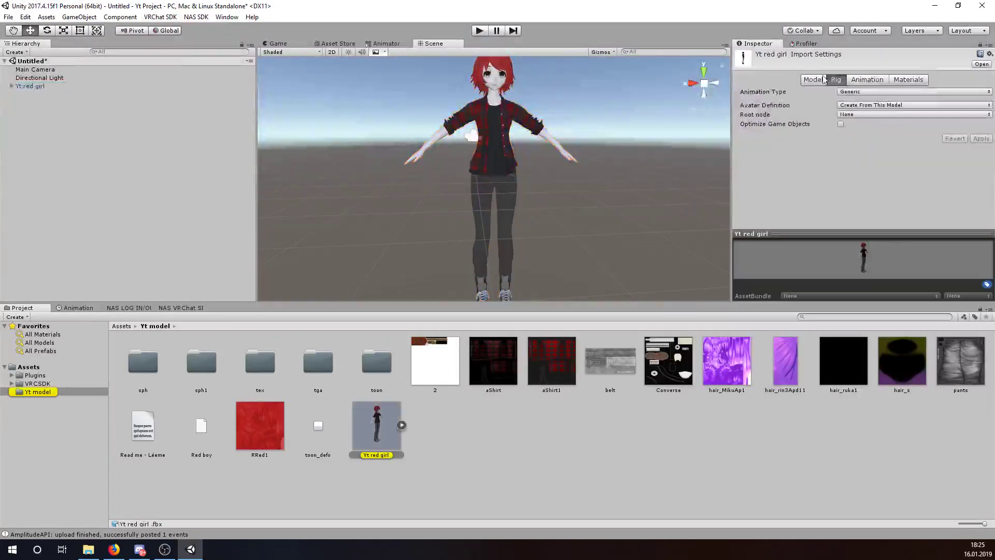
- Set material Location to Use External Materials (Legacy), apply, and open the new Materials folder
click(897, 82)
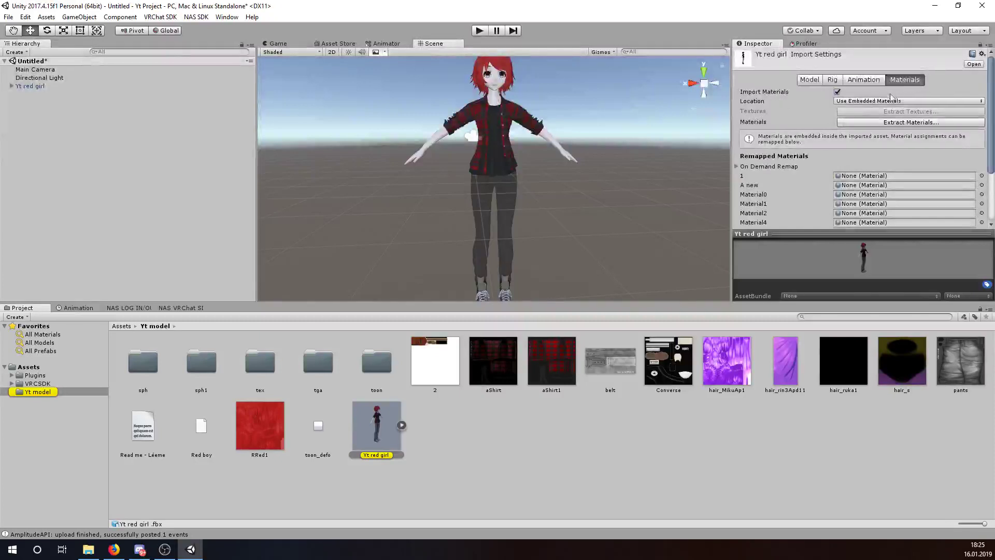
click(892, 101)
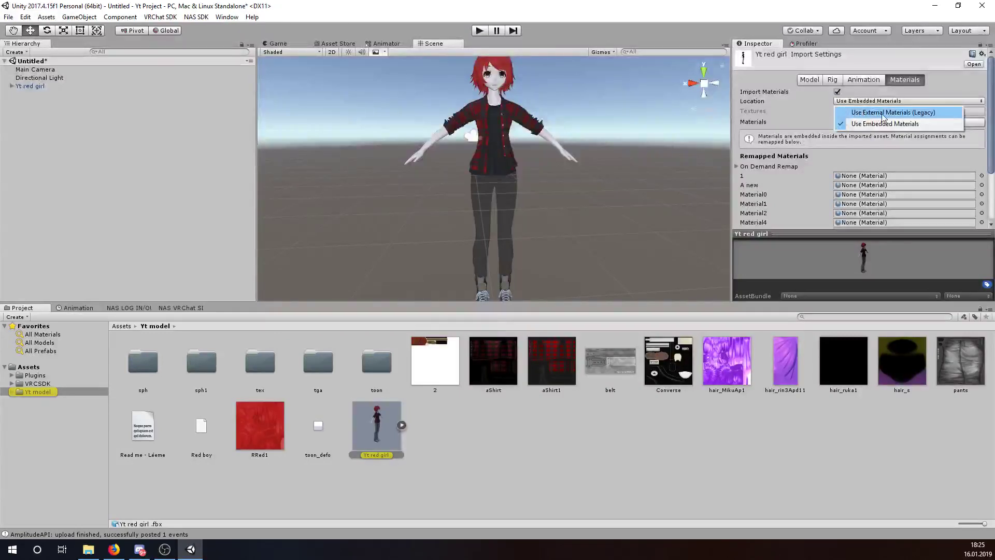
click(905, 114)
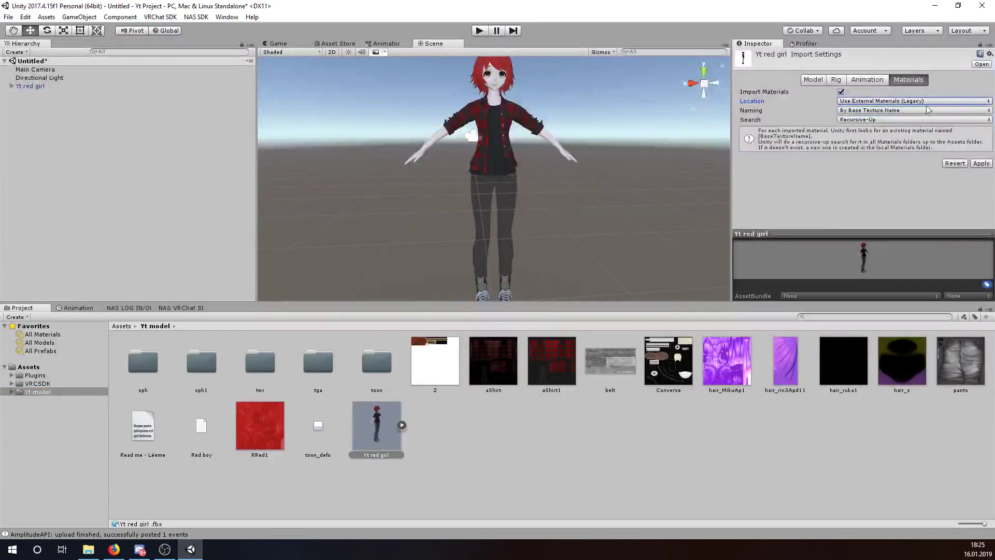
click(980, 163)
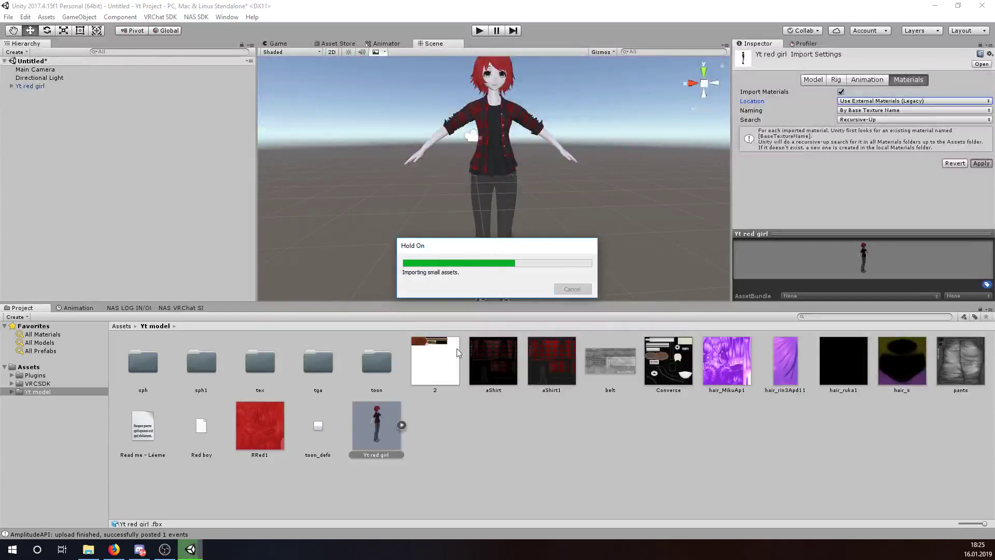
double_click(130, 393)
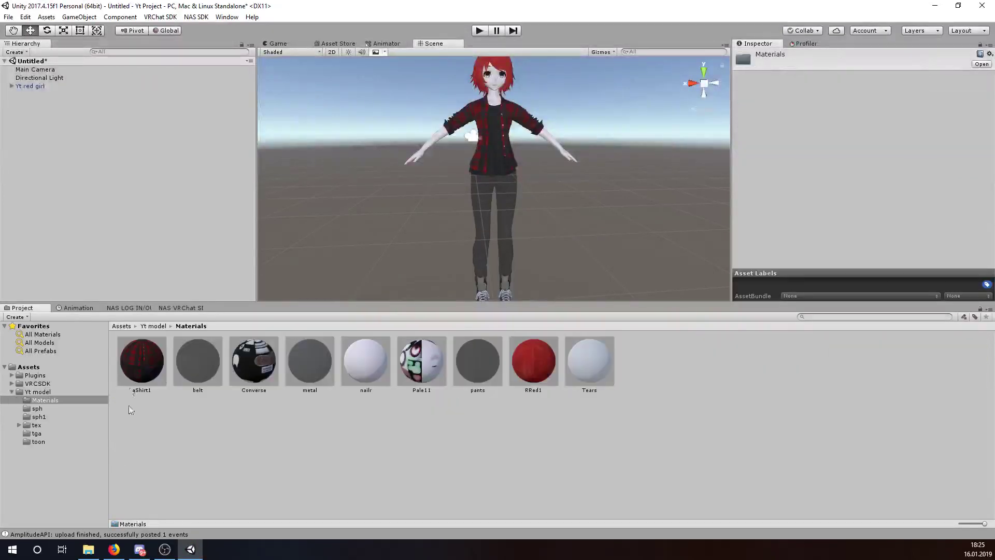
scroll(505, 228, up, 2)
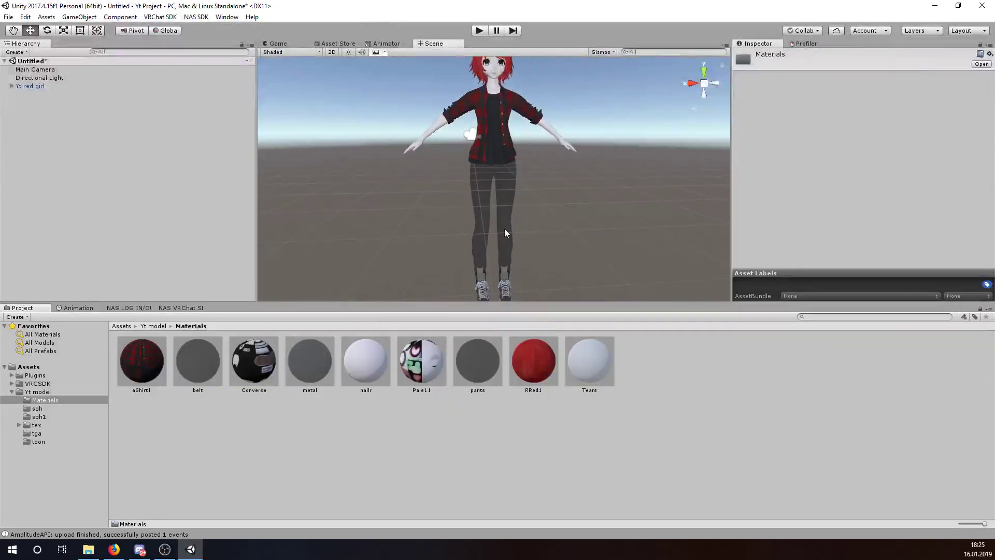
click(187, 357)
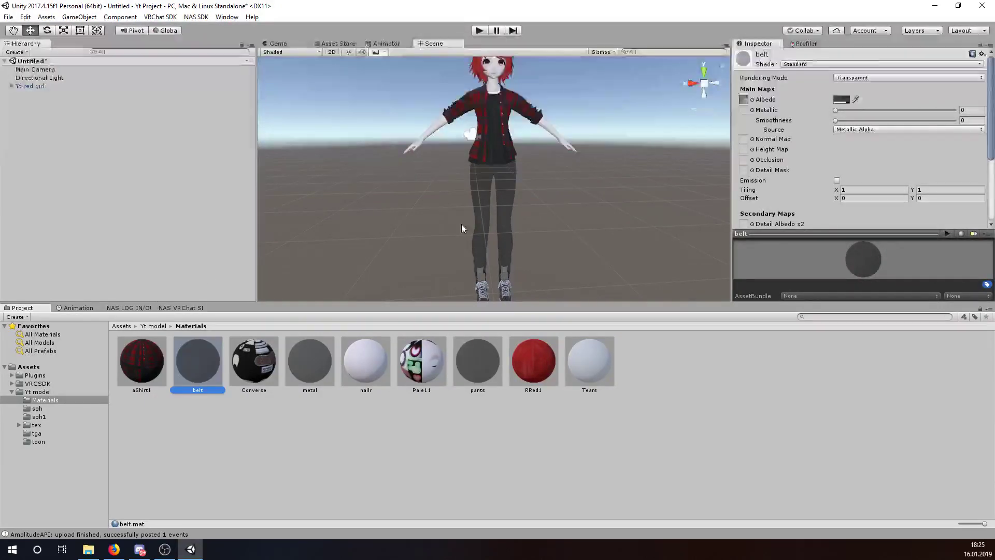
- Switch the belt and metal materials' Rendering Mode to Opaque
click(133, 361)
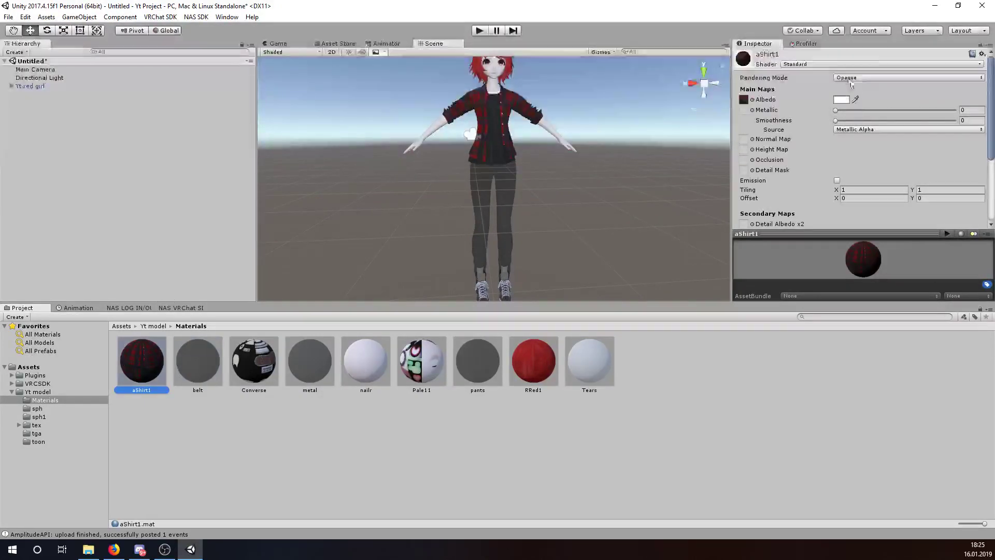
click(207, 362)
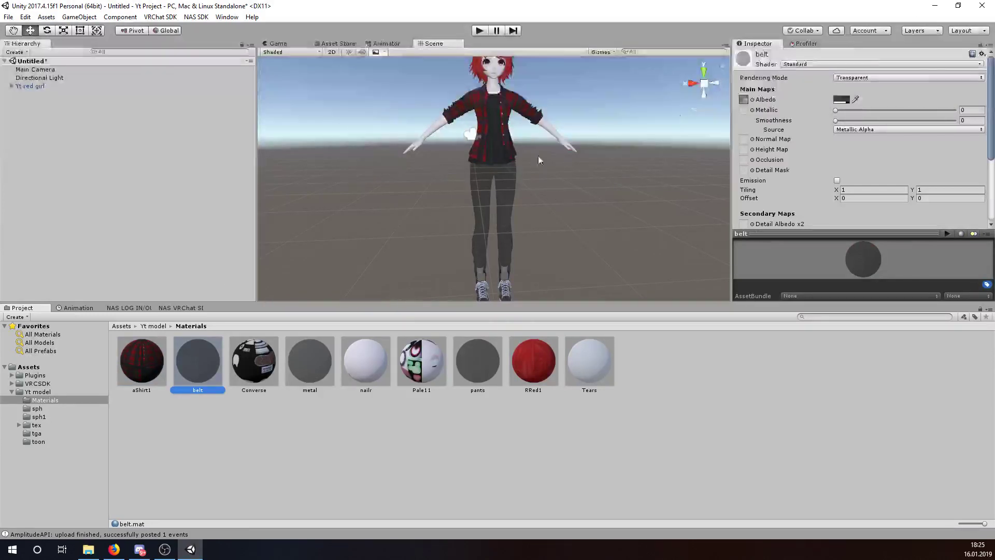
click(853, 78)
click(855, 89)
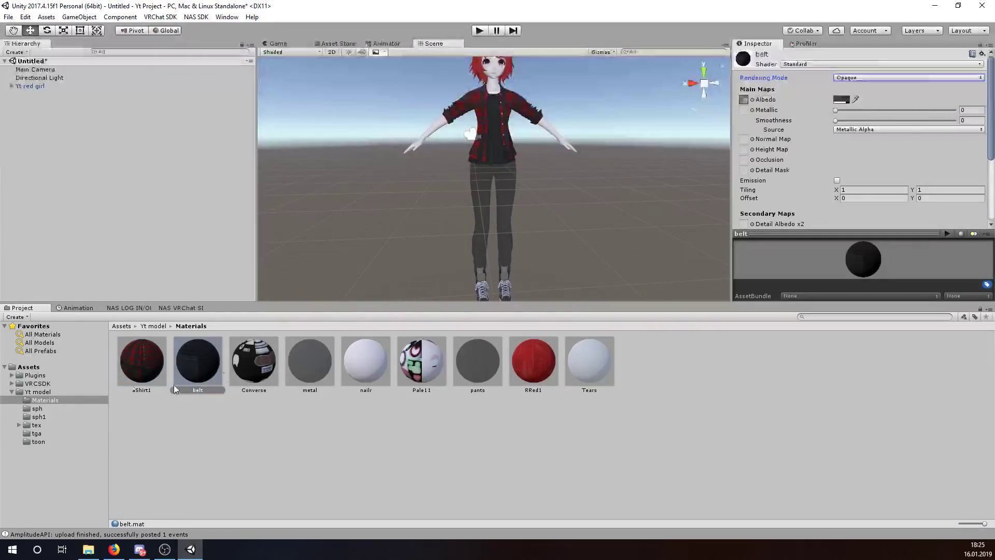
click(311, 359)
click(874, 78)
click(855, 88)
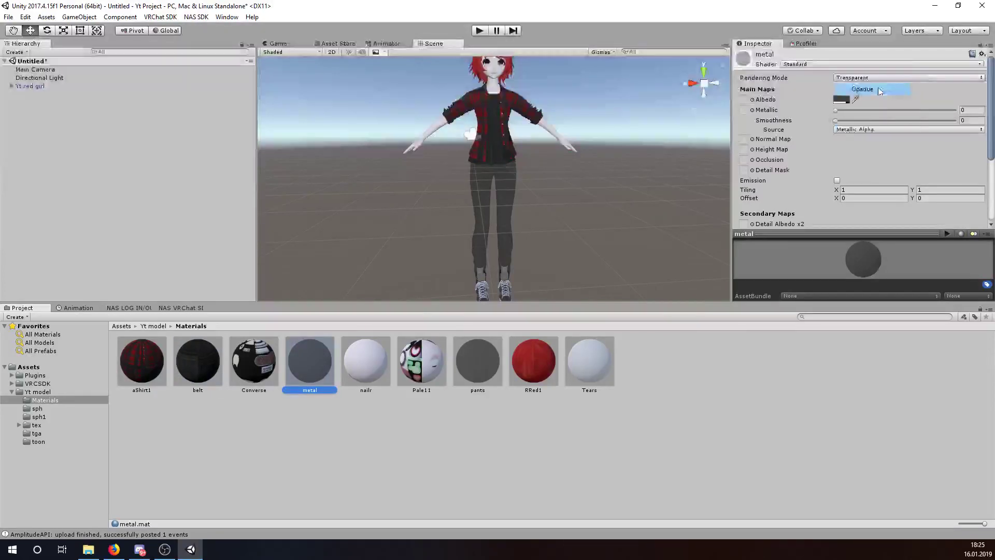
- Switch the pants and Tears materials to Opaque and reframe the whole character
click(487, 360)
click(874, 78)
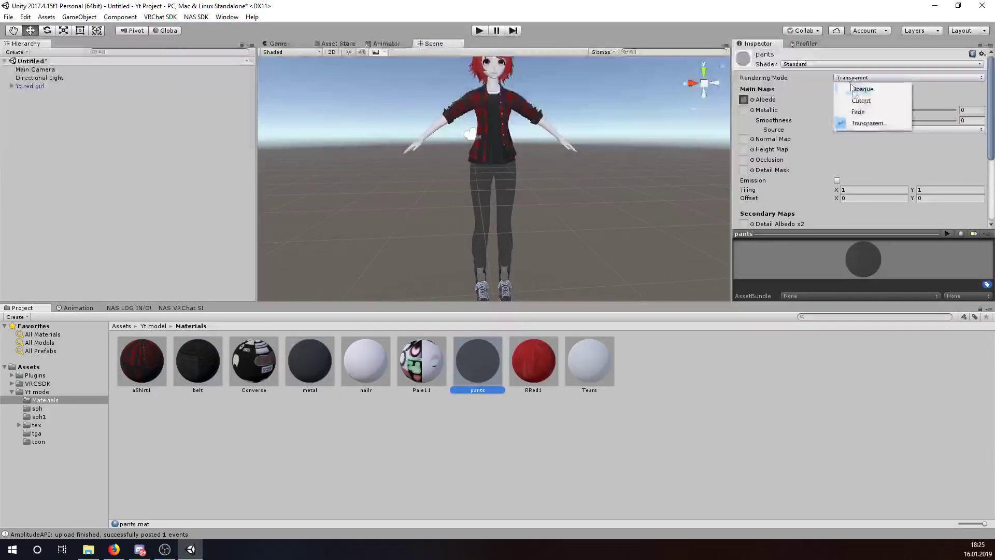
click(855, 87)
click(590, 362)
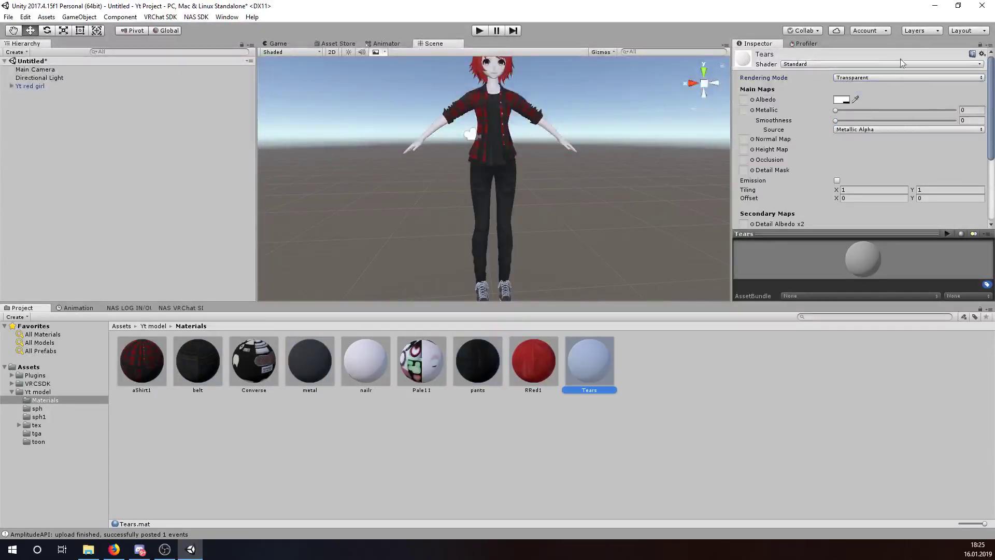
click(874, 78)
click(855, 87)
scroll(548, 130, up, 5)
scroll(522, 194, down, 5)
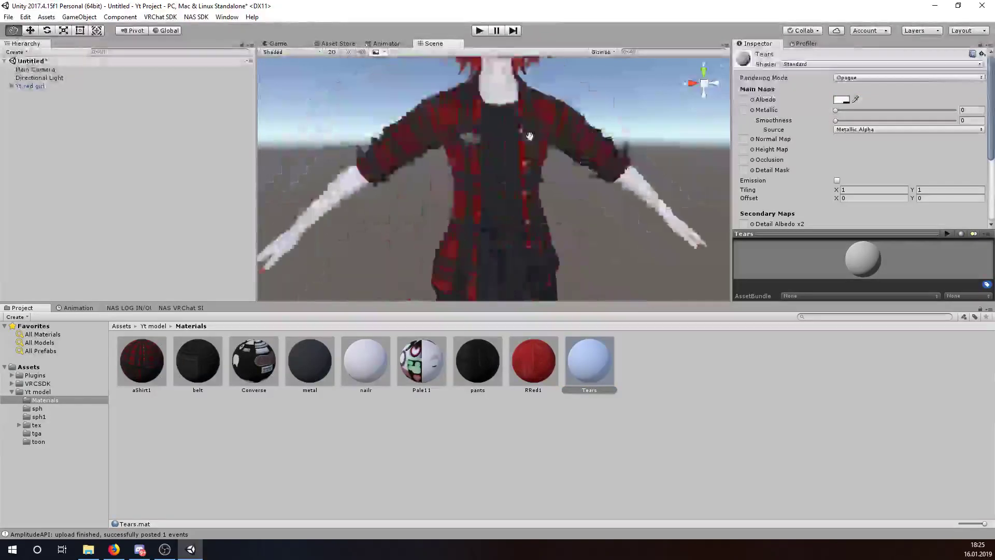
middle_drag(552, 222, 565, 195)
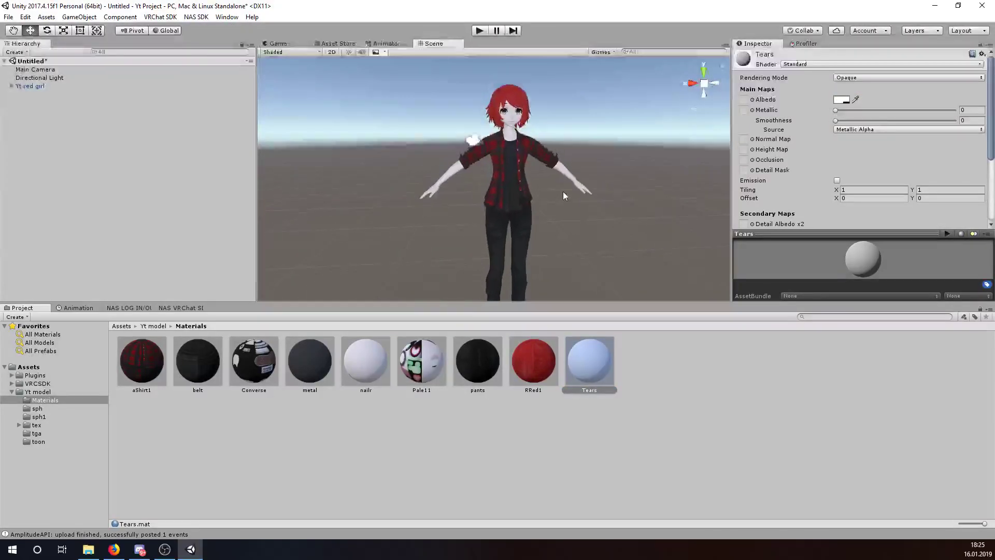
middle_drag(511, 220, 466, 222)
- Select the avatar's Body mesh and check the Converse material's shader options without changing them
click(11, 86)
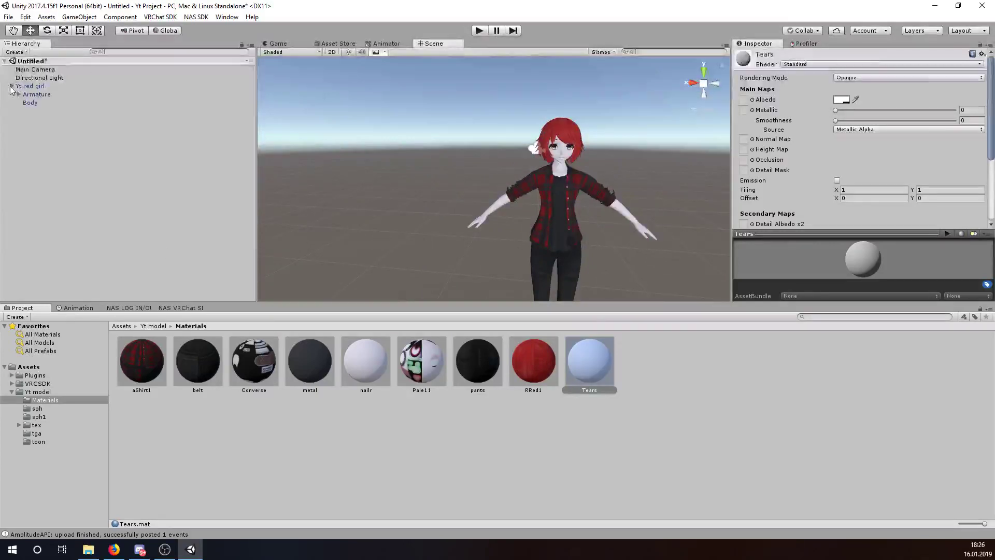
click(39, 106)
scroll(860, 173, down, 15)
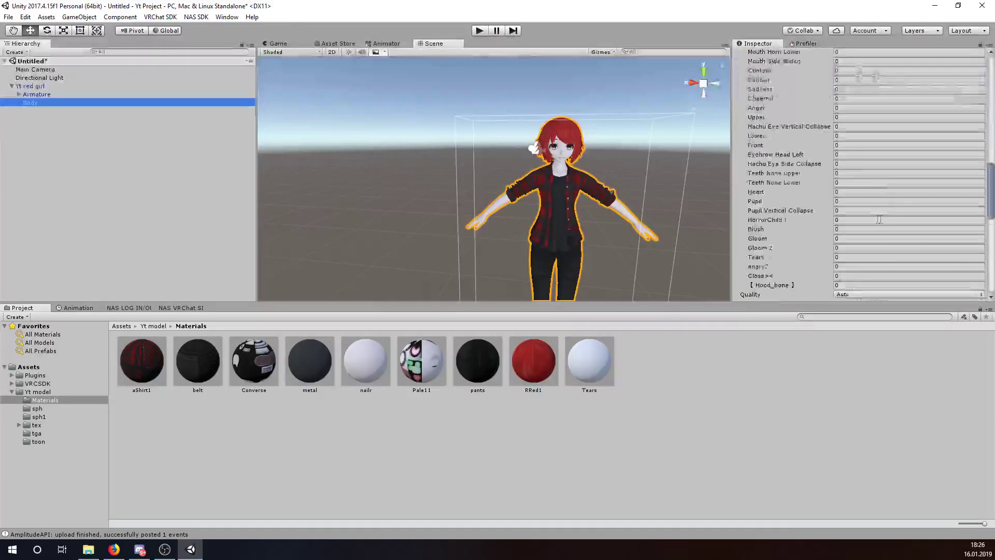
click(811, 115)
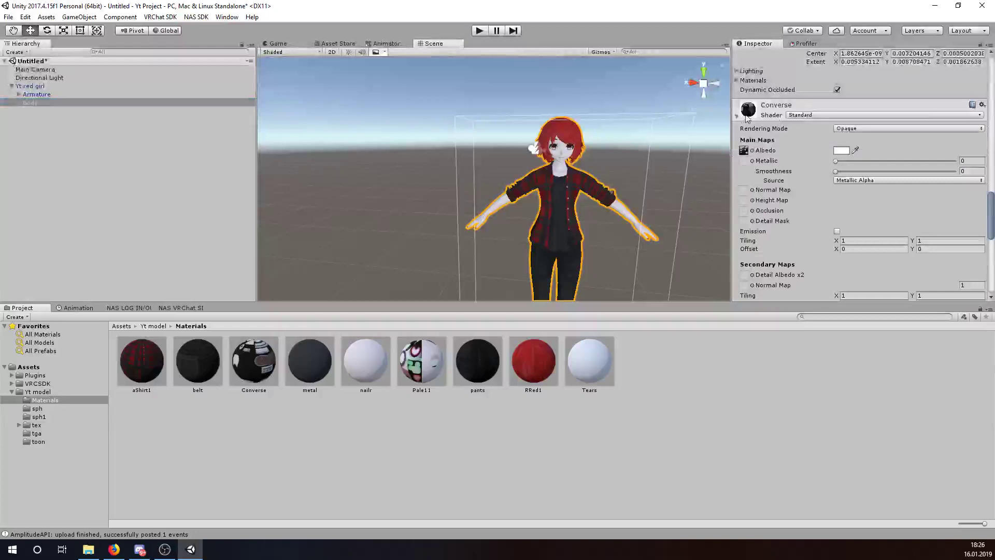
click(812, 115)
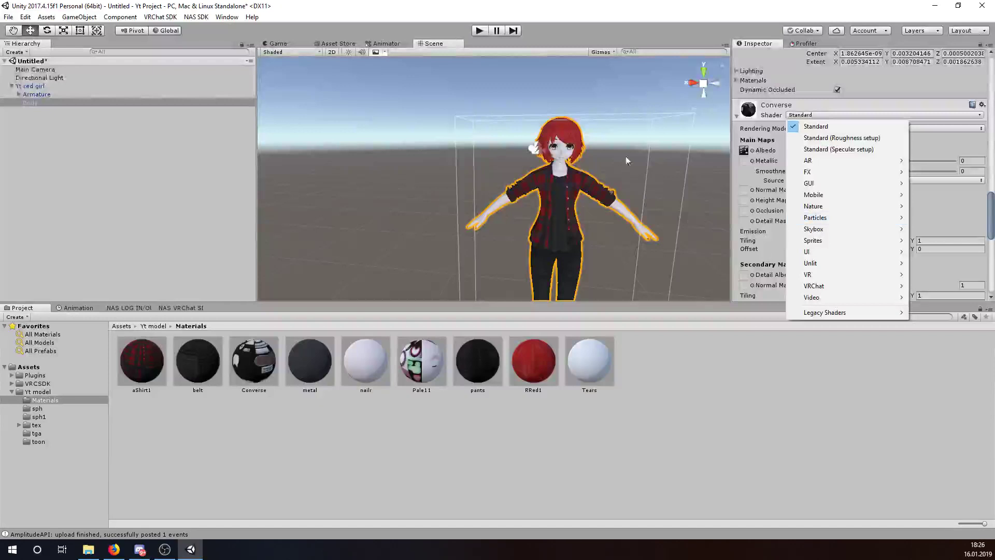
mouse_move(798, 219)
click(762, 121)
click(762, 120)
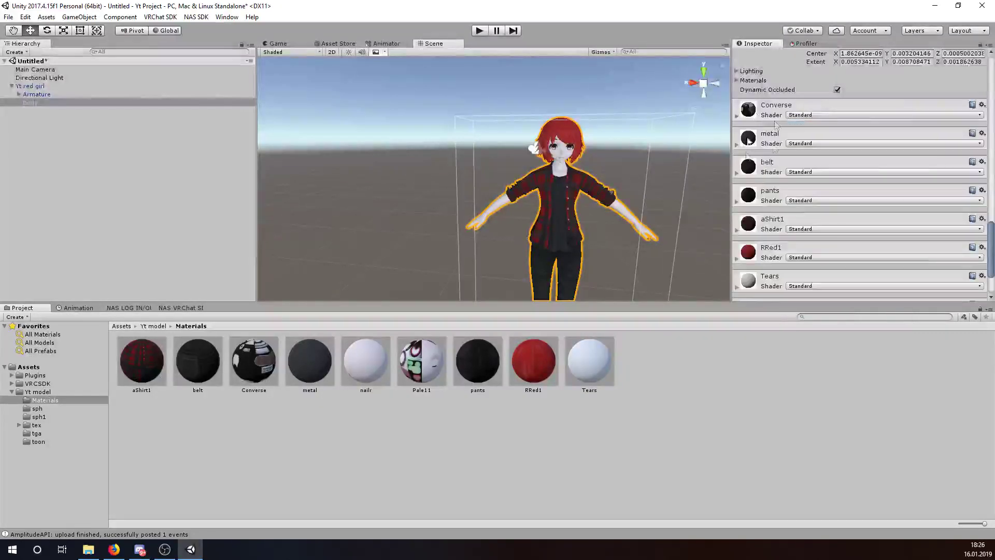
click(762, 121)
scroll(812, 220, down, 5)
scroll(813, 220, up, 5)
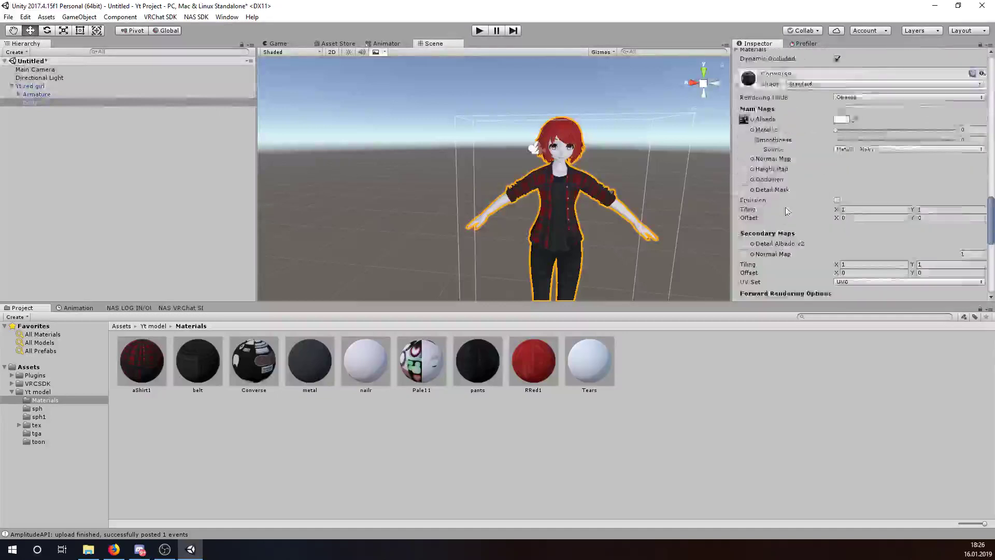
click(764, 138)
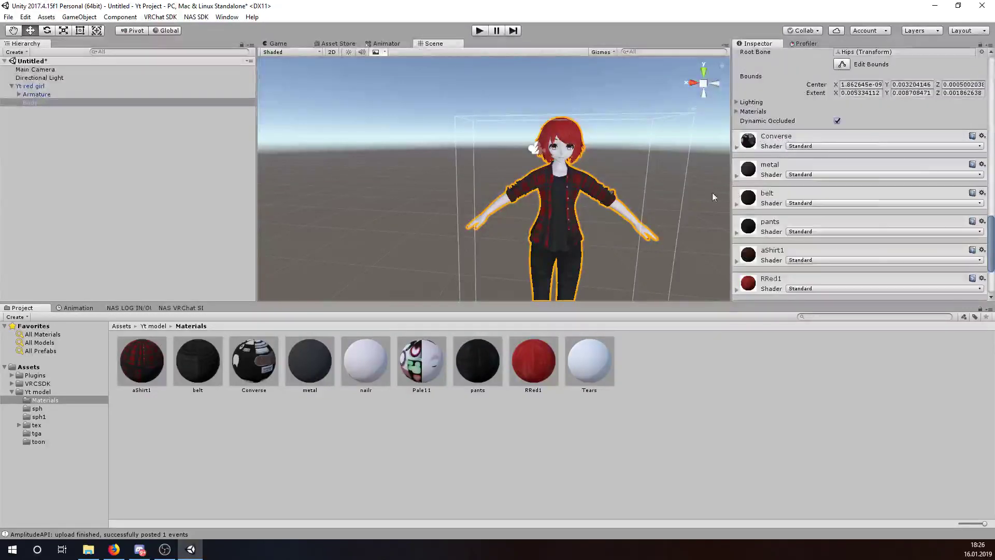
- Reframe the character and reselect Body to show its Materials list
middle_drag(376, 181, 347, 151)
right_drag(346, 151, 402, 171)
scroll(403, 171, down, 2)
mouse_move(409, 169)
middle_down()
mouse_move(461, 174)
mouse_move(406, 171)
middle_up()
click(337, 153)
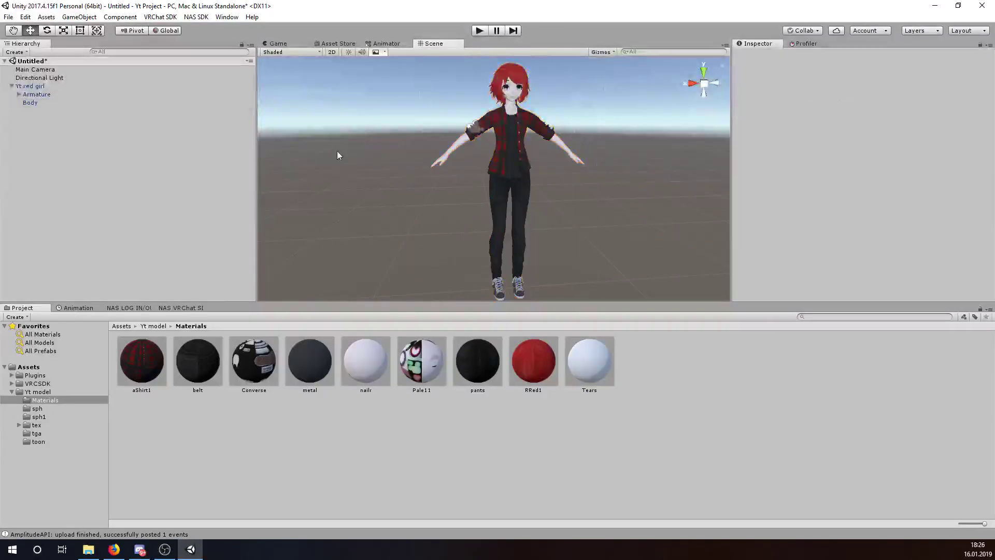
middle_drag(409, 86, 402, 82)
click(506, 171)
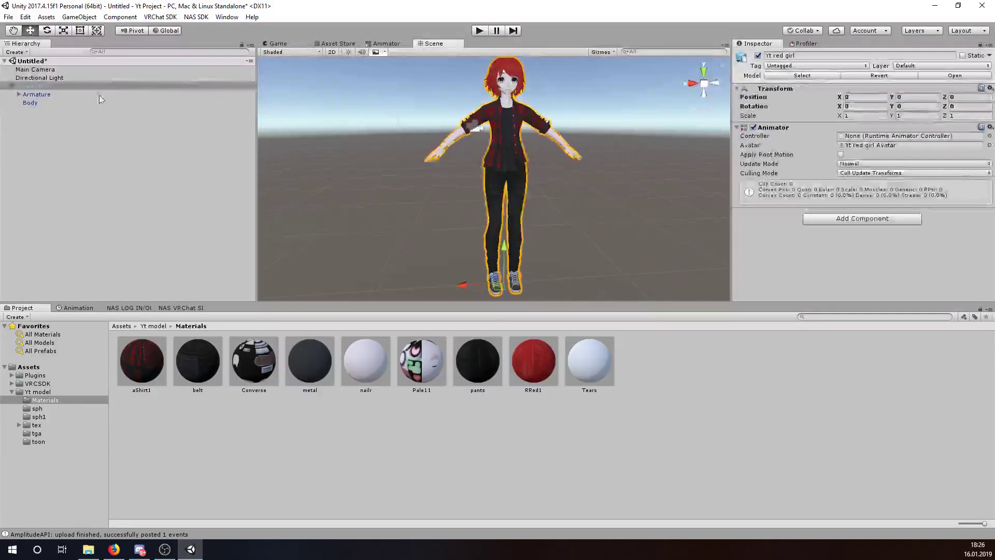
click(61, 103)
scroll(766, 89, down, 15)
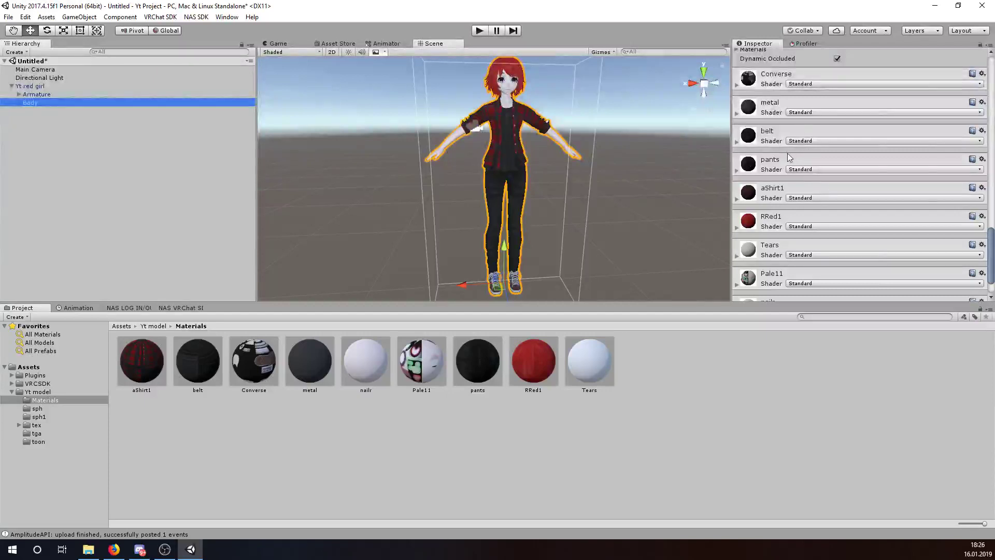
- Assign the RRed1 texture to the RRed1 material's Albedo
click(762, 228)
click(753, 262)
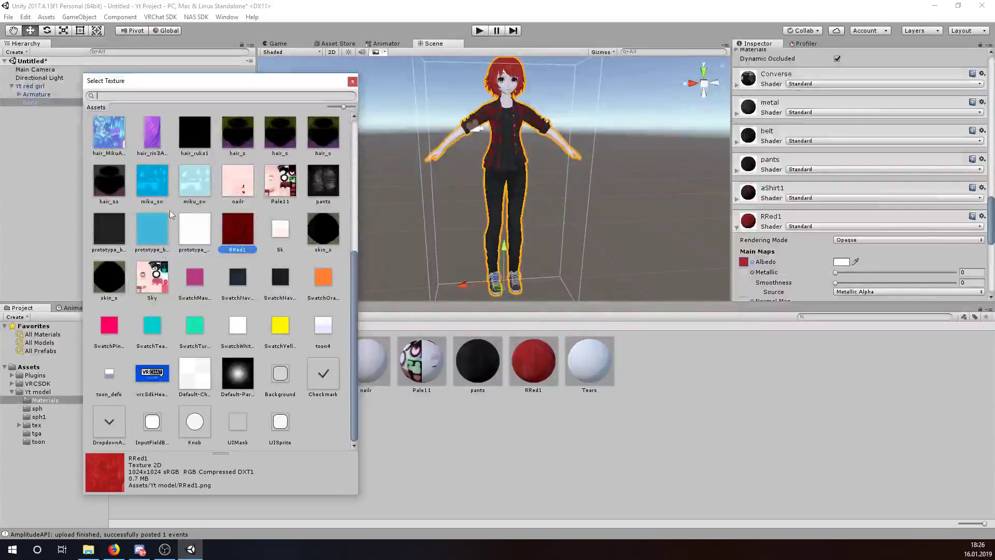
scroll(183, 191, up, 1)
scroll(325, 175, up, 2)
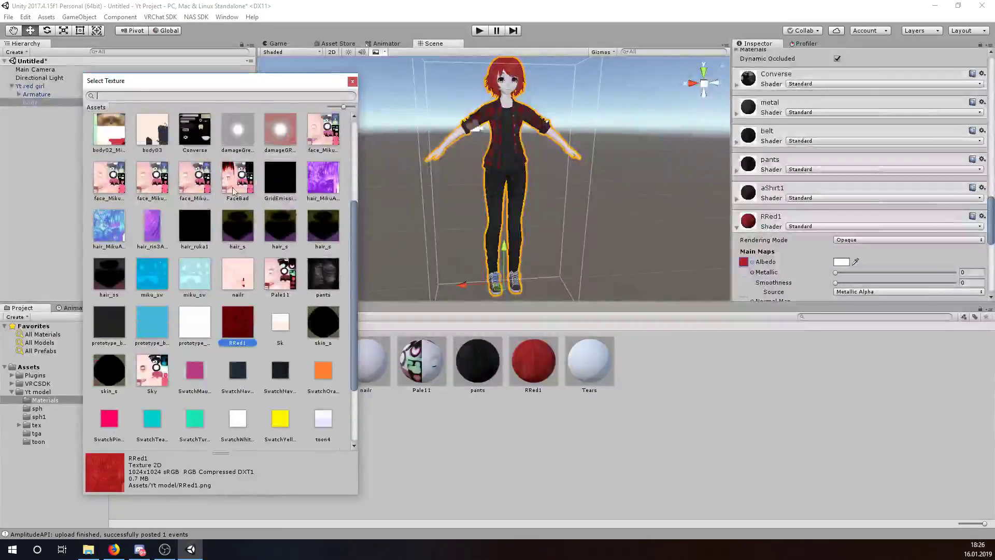
click(325, 175)
click(237, 319)
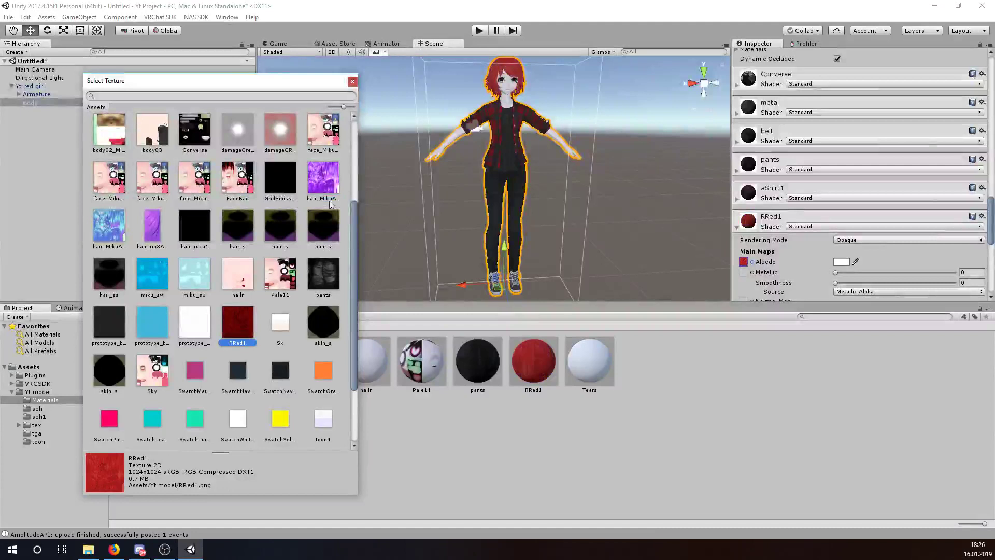
double_click(236, 324)
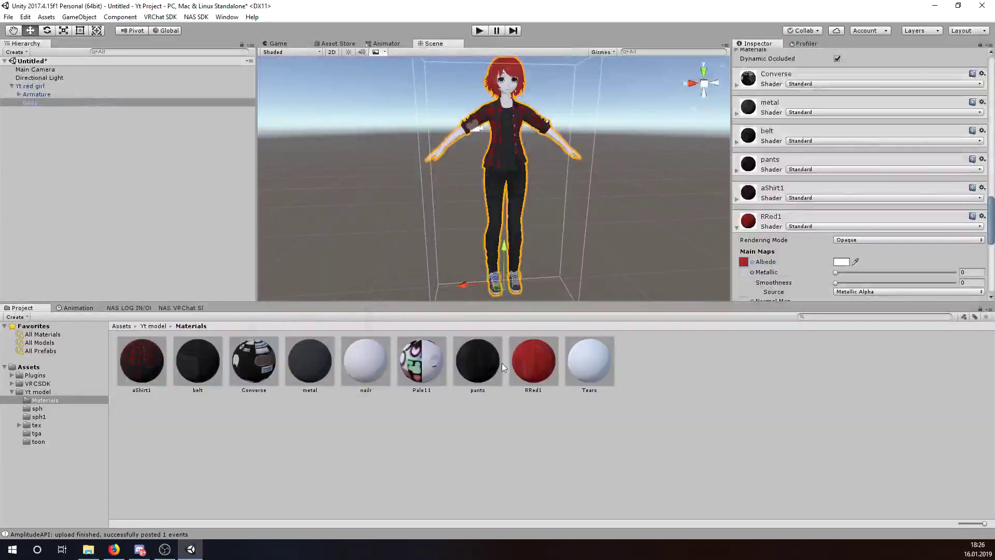
- Drag the RRed1 material onto the avatar and orbit to frame the whole character
click(533, 360)
drag(532, 366, 672, 371)
right_drag(566, 196, 527, 181)
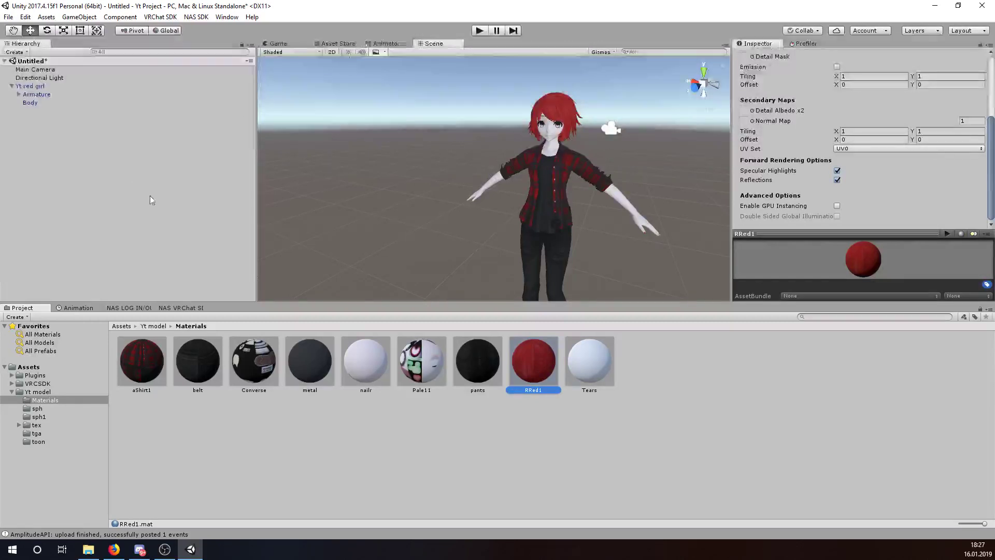
right_drag(436, 230, 480, 202)
middle_drag(480, 202, 473, 180)
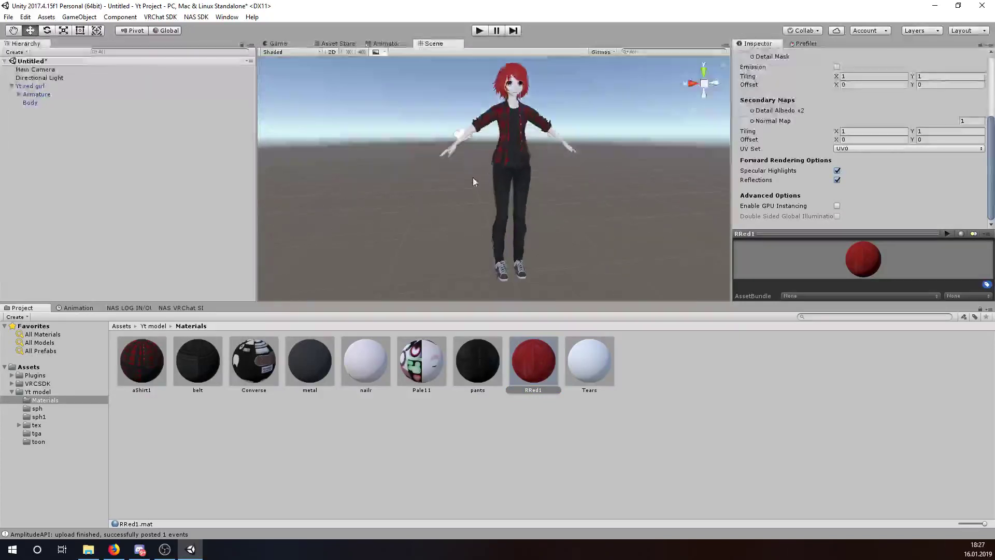
- Browse aShirt1's albedo textures without changes, then select the Yt red girl object
click(254, 361)
click(142, 360)
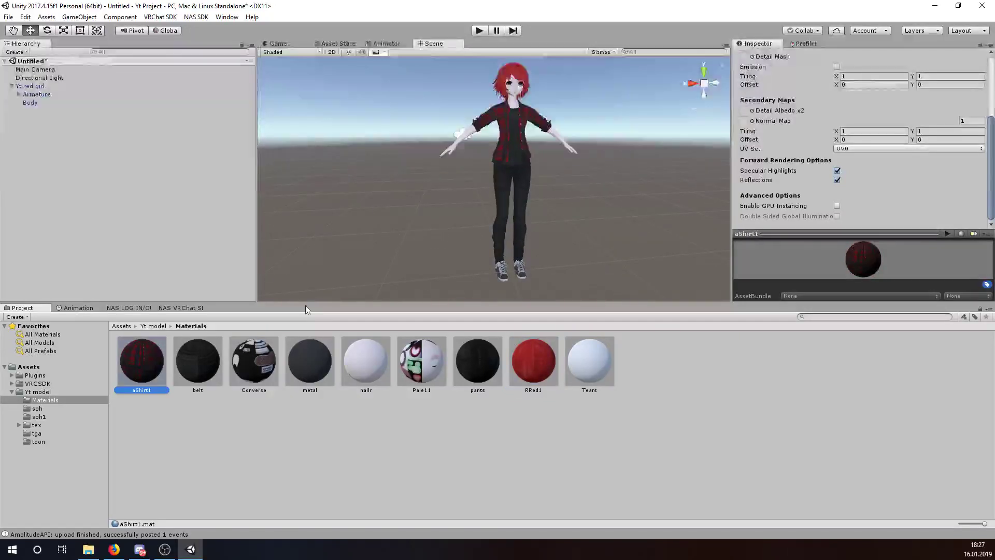
scroll(807, 150, up, 5)
click(752, 99)
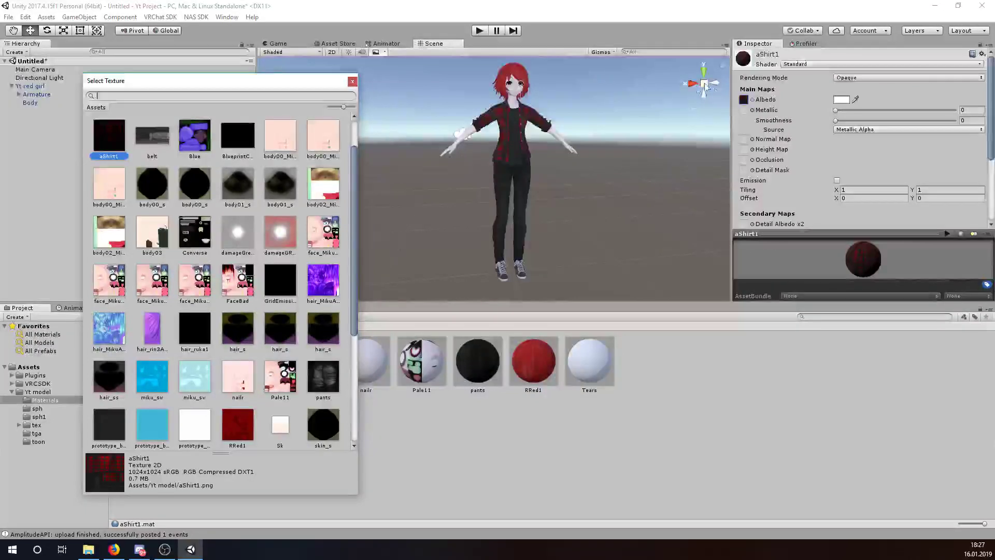
click(352, 81)
middle_drag(577, 103, 572, 135)
scroll(571, 135, up, 8)
right_drag(571, 135, 564, 219)
scroll(563, 219, down, 8)
scroll(563, 218, down, 2)
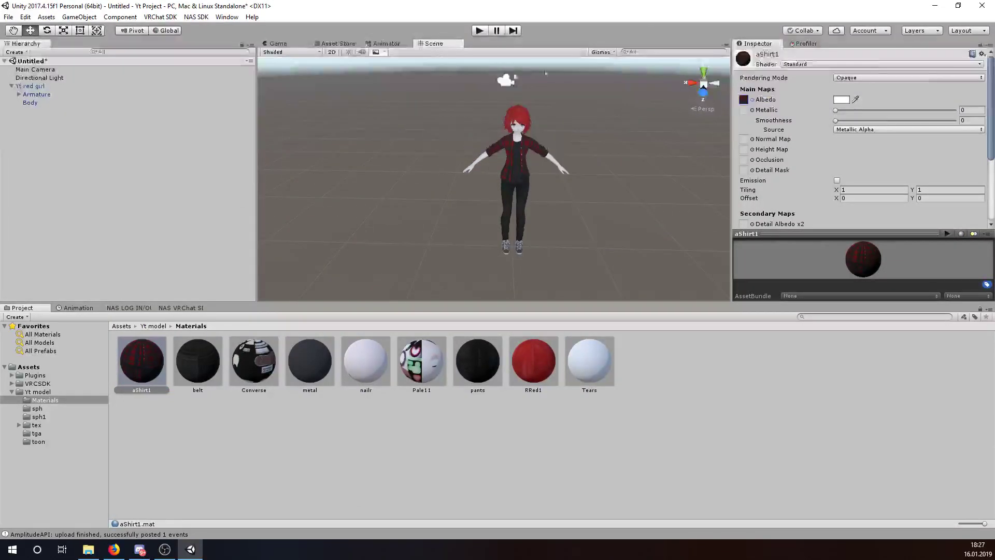
click(46, 87)
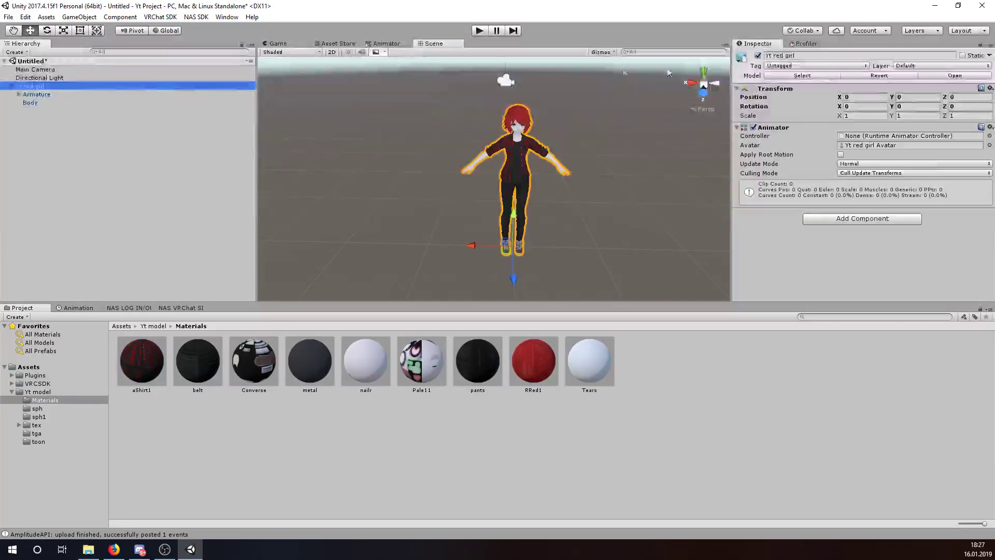
- Open the Yt red girl model's Rig import settings and set Animation Type to Humanoid
click(788, 76)
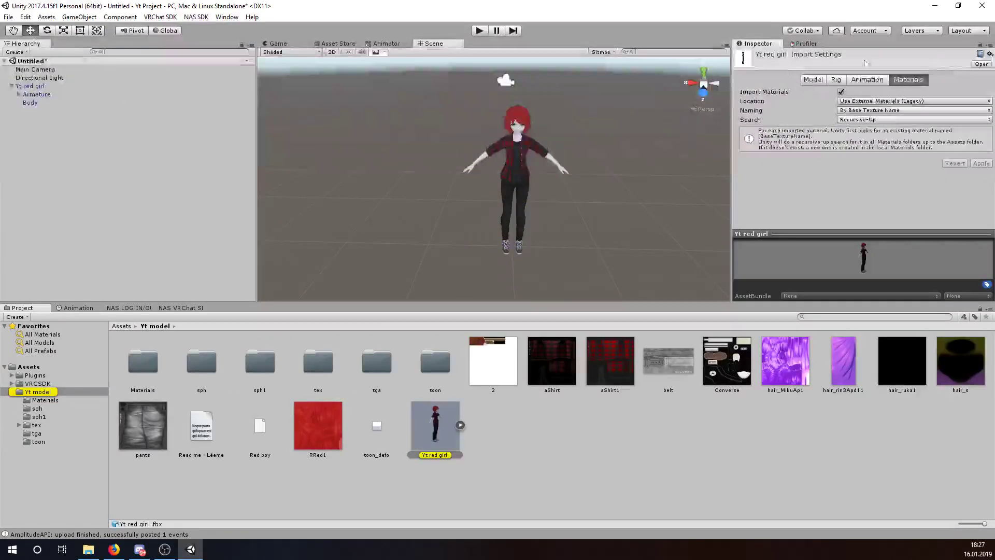
click(836, 80)
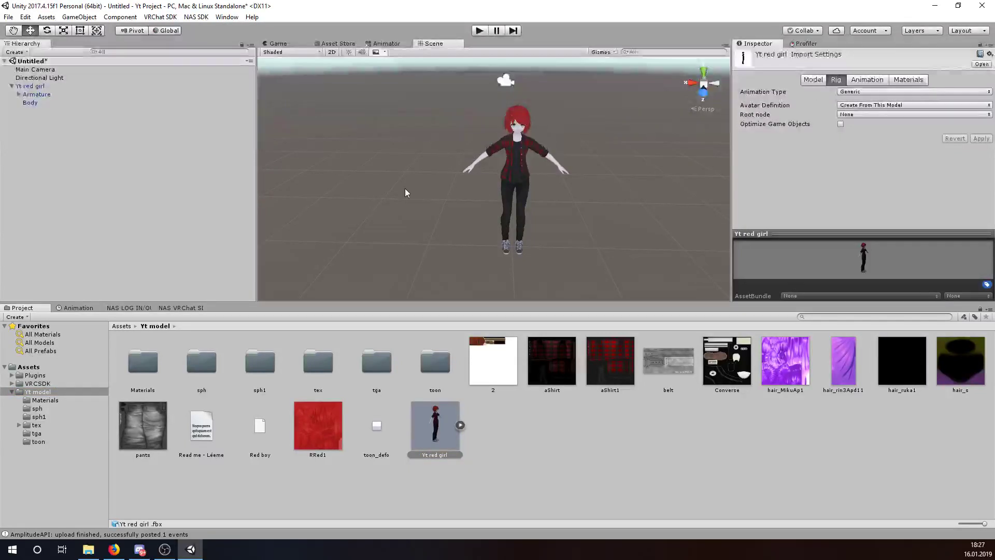
scroll(518, 217, up, 3)
alt+drag(545, 242, 586, 216)
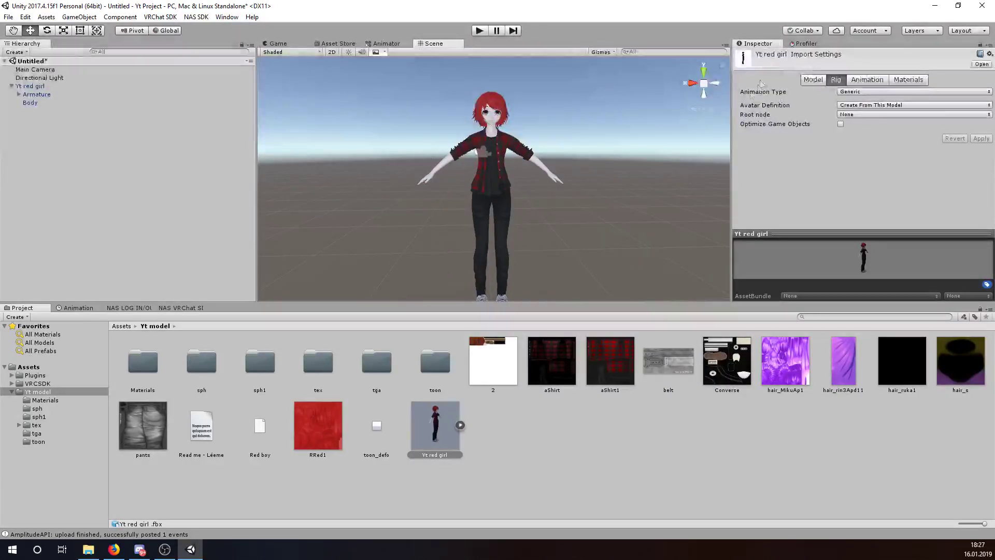
click(853, 92)
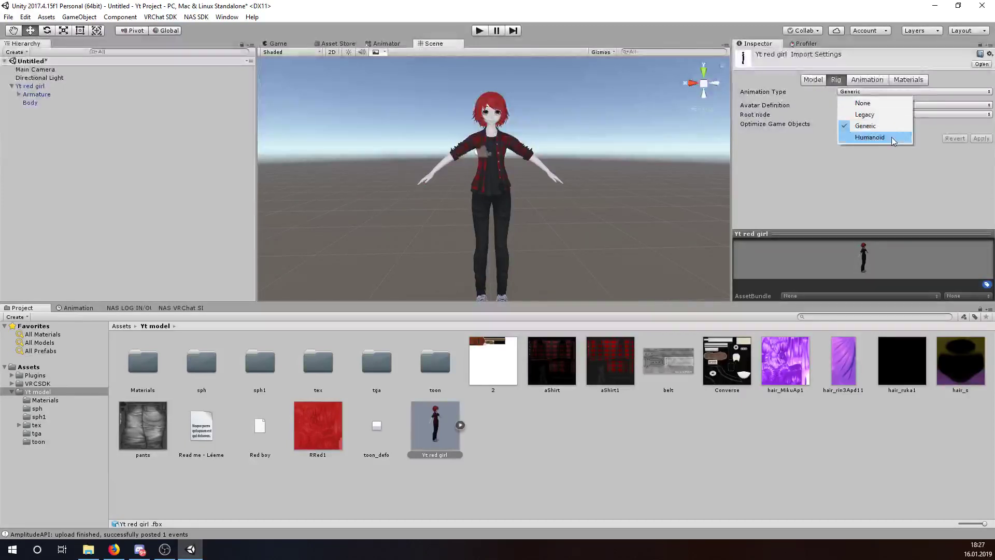
click(869, 137)
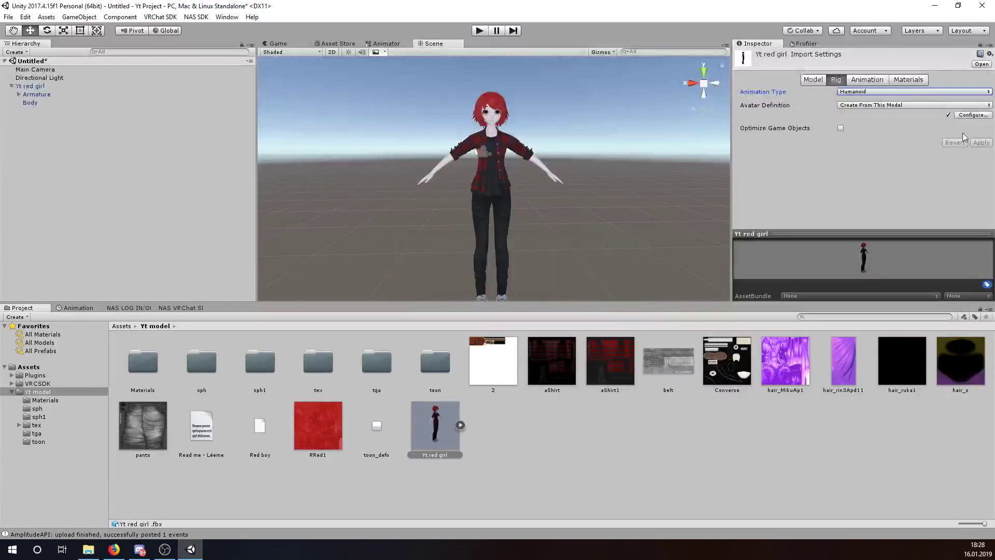
- Save the modified scene as 'Yt tutorial' before entering humanoid avatar configuration
click(973, 115)
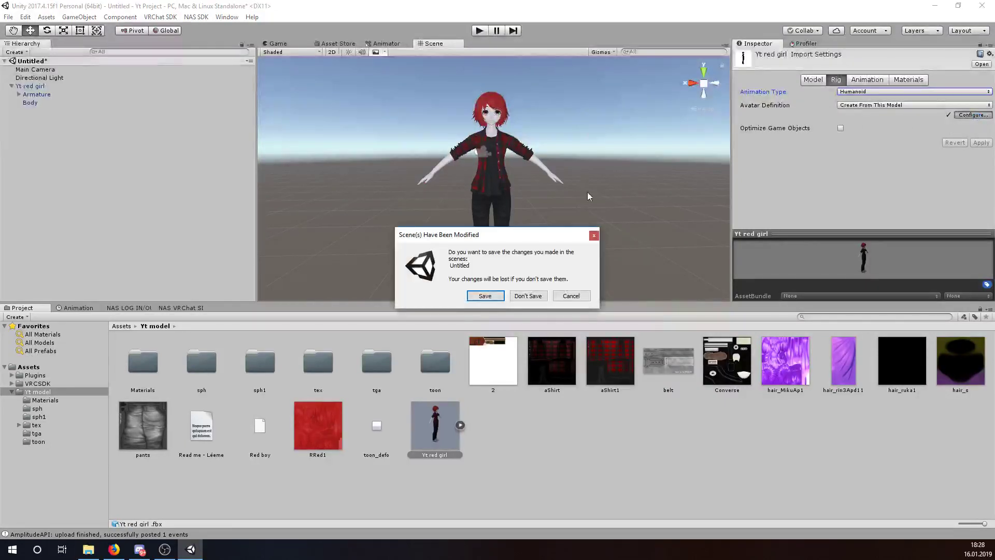
click(487, 296)
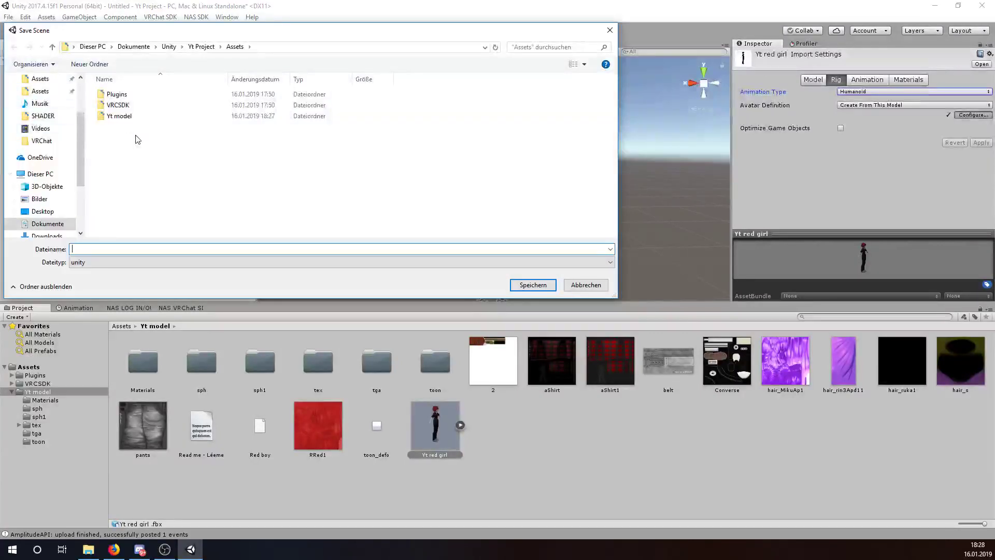
text(Yt tutorial)
key(Return)
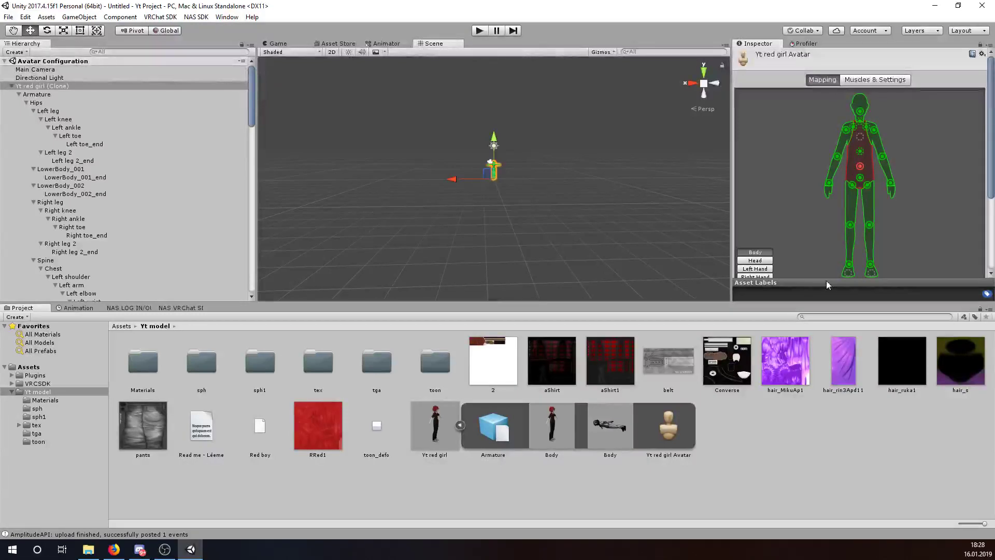
- Inspect the bone mapping, checking the Left knee, the erroring Spine bone and the Toes slot
drag(698, 302, 697, 389)
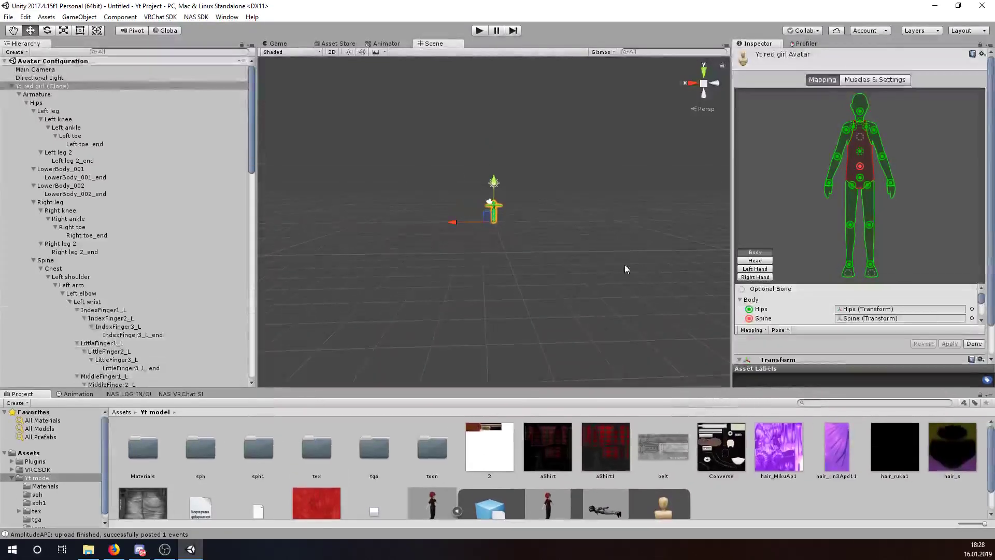
scroll(511, 241, up, 2)
scroll(525, 182, up, 8)
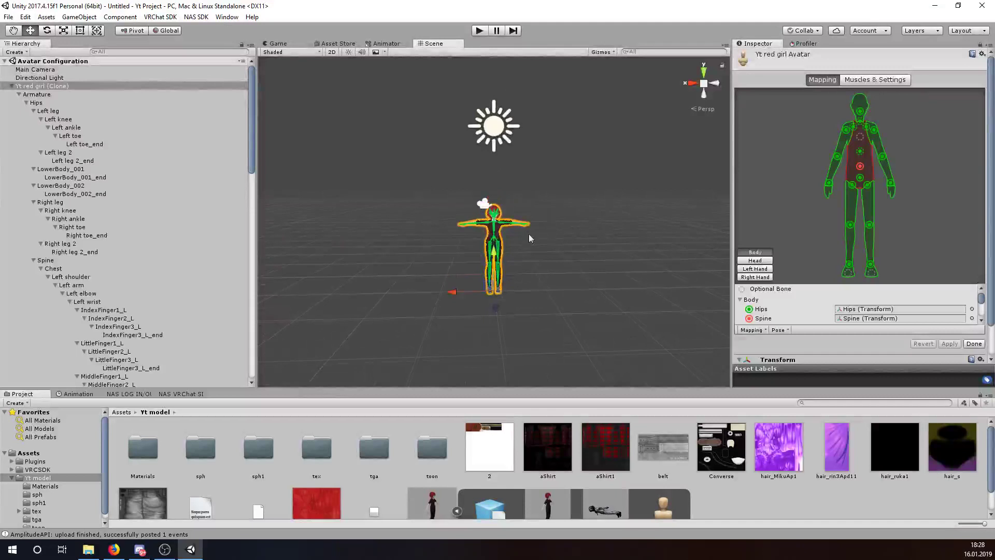
middle_drag(555, 325, 564, 256)
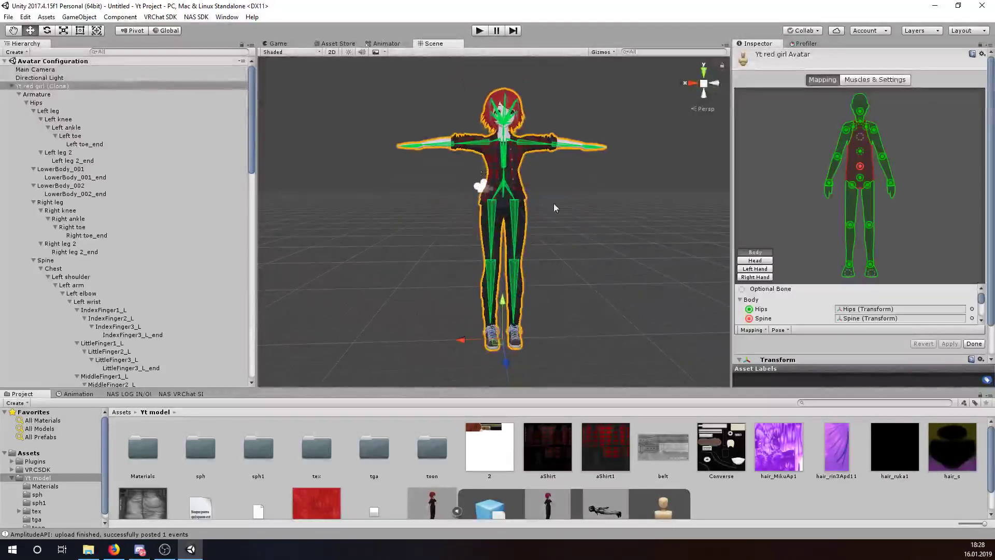
scroll(528, 197, up, 6)
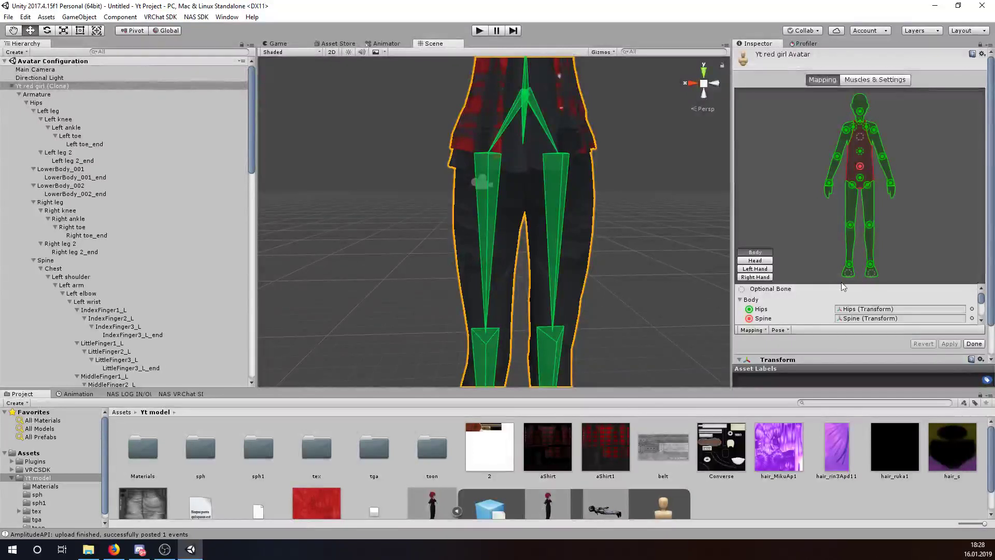
scroll(867, 306, down, 1)
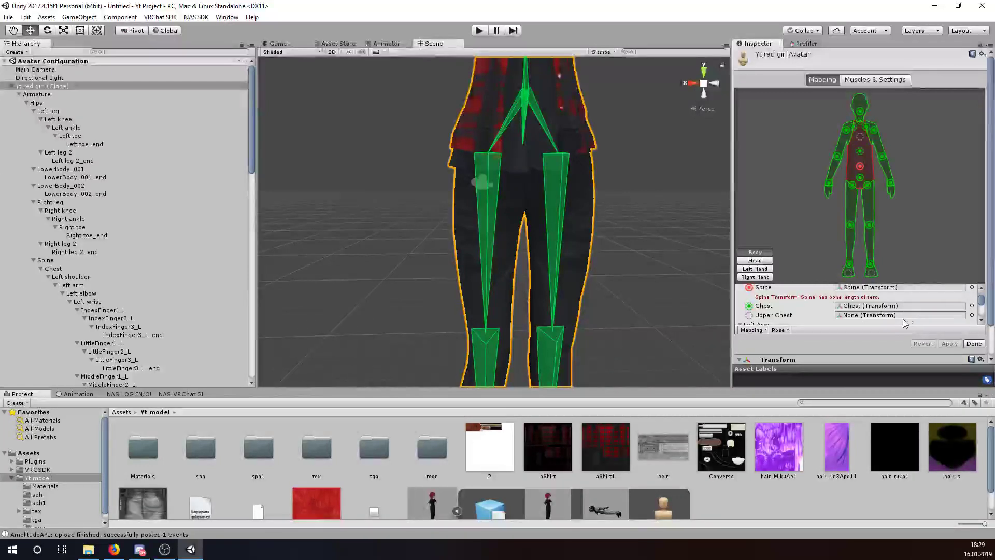
scroll(783, 290, up, 3)
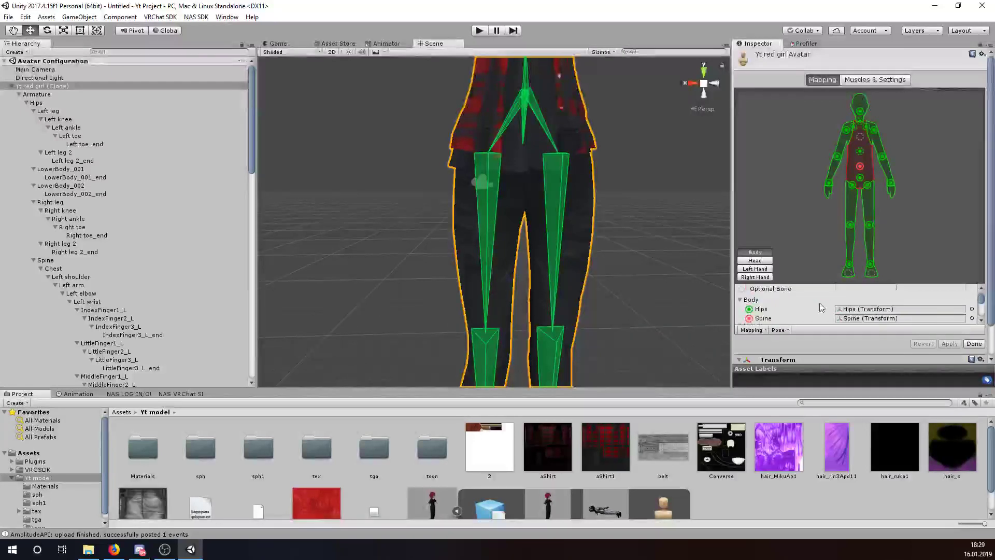
click(870, 225)
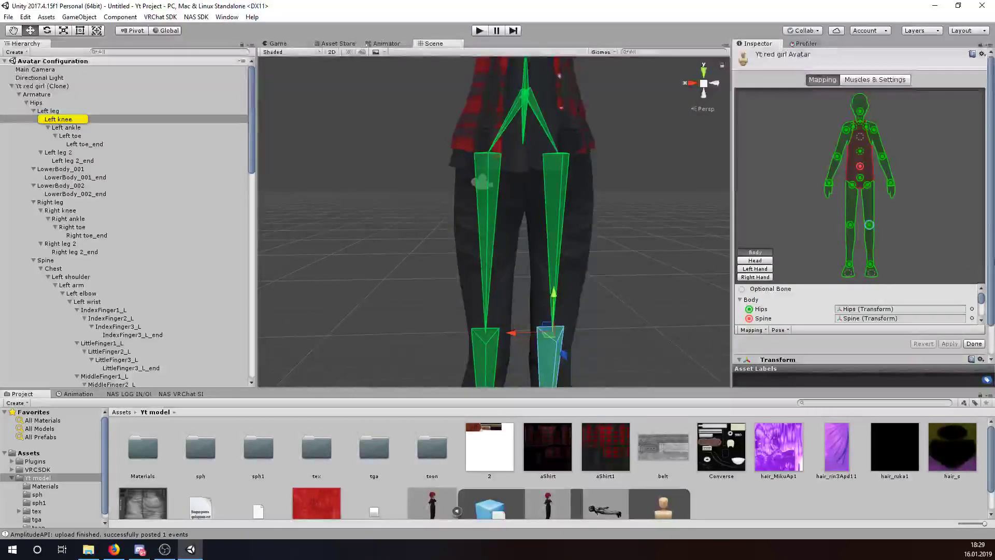
click(859, 167)
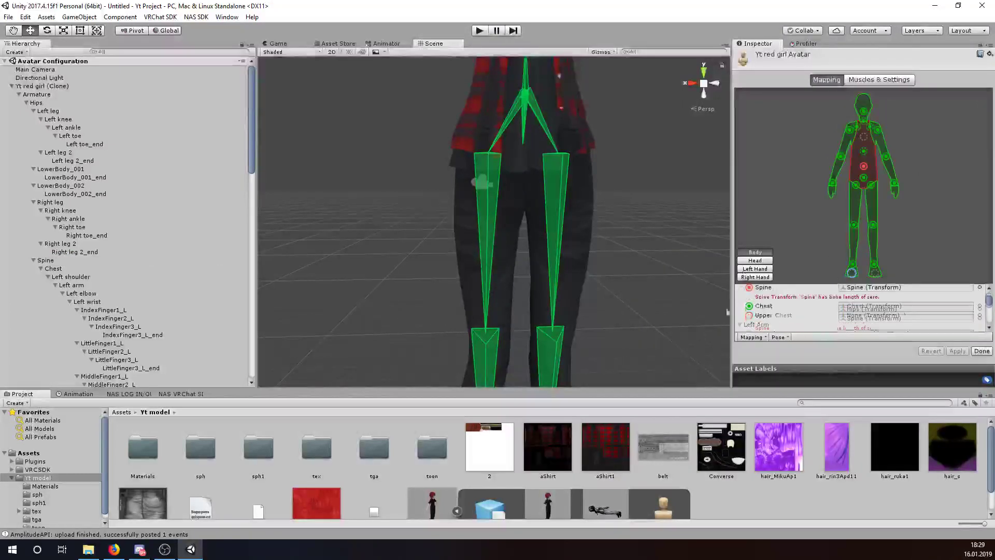
scroll(624, 248, down, 5)
scroll(625, 248, up, 6)
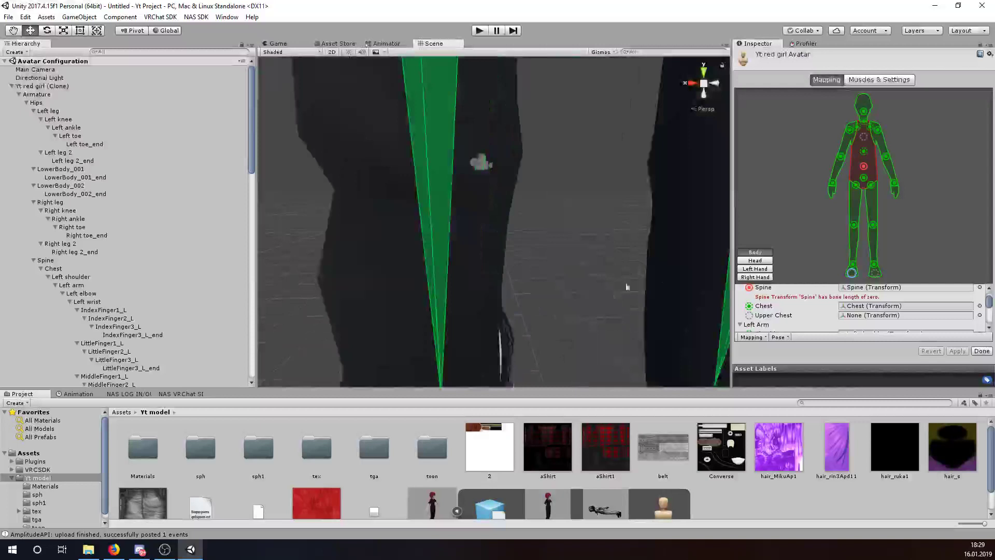
scroll(862, 308, down, 3)
scroll(862, 308, down, 5)
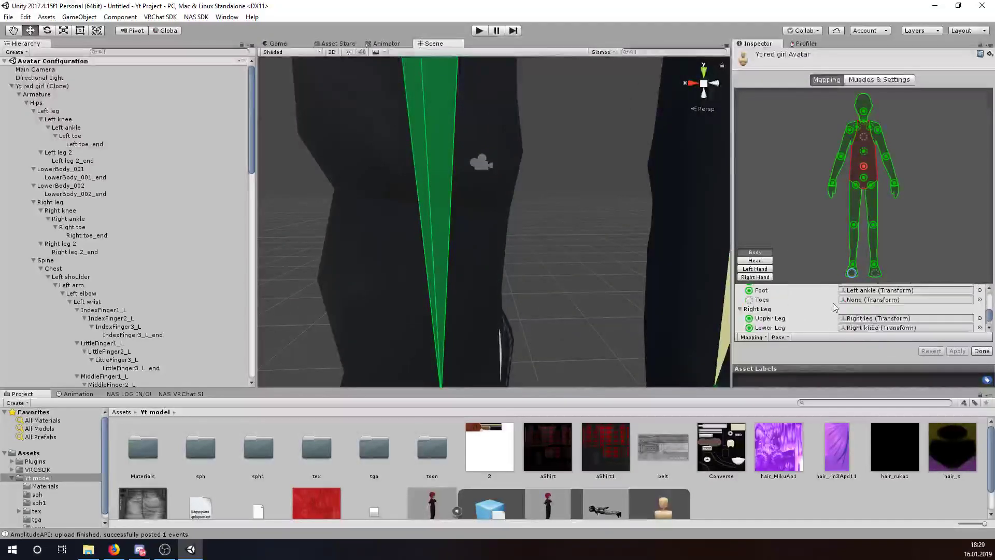
click(979, 300)
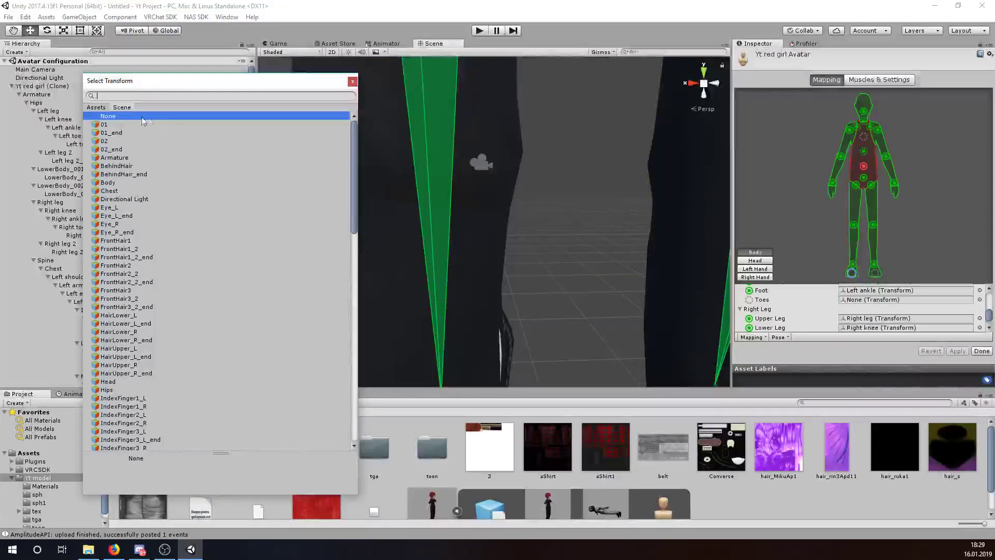
- Keep Toes at None, then set the head mapping's Jaw slot to None
double_click(119, 118)
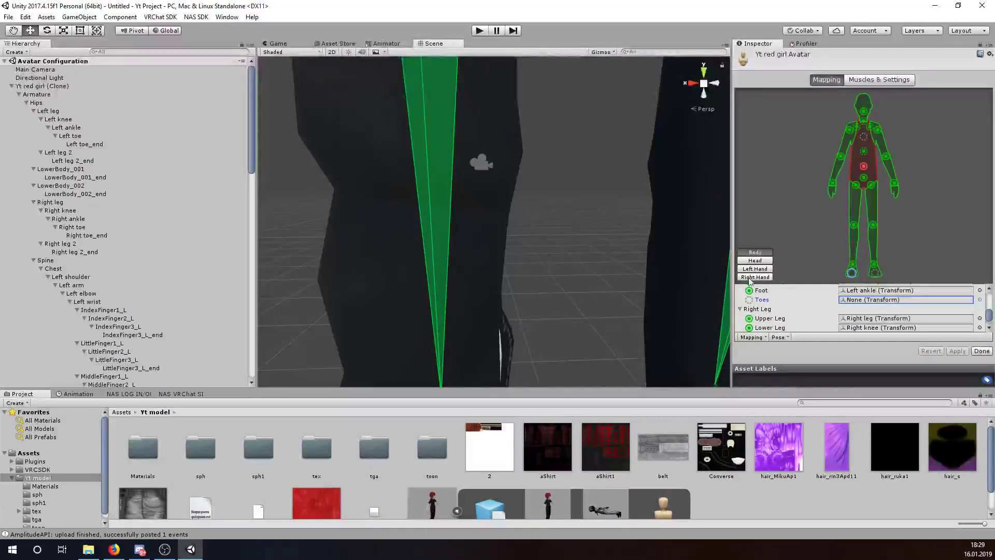
click(755, 261)
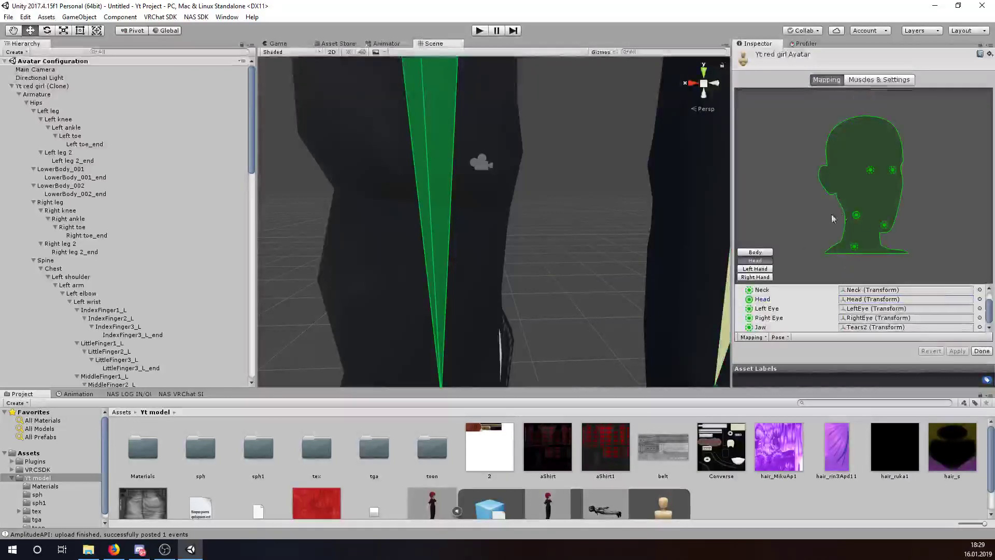
click(882, 225)
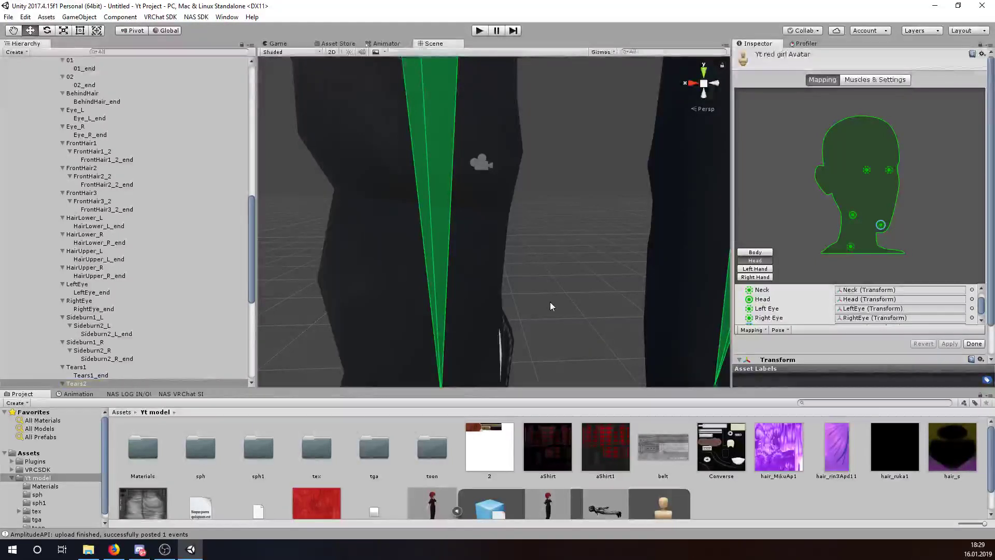
scroll(817, 304, down, 1)
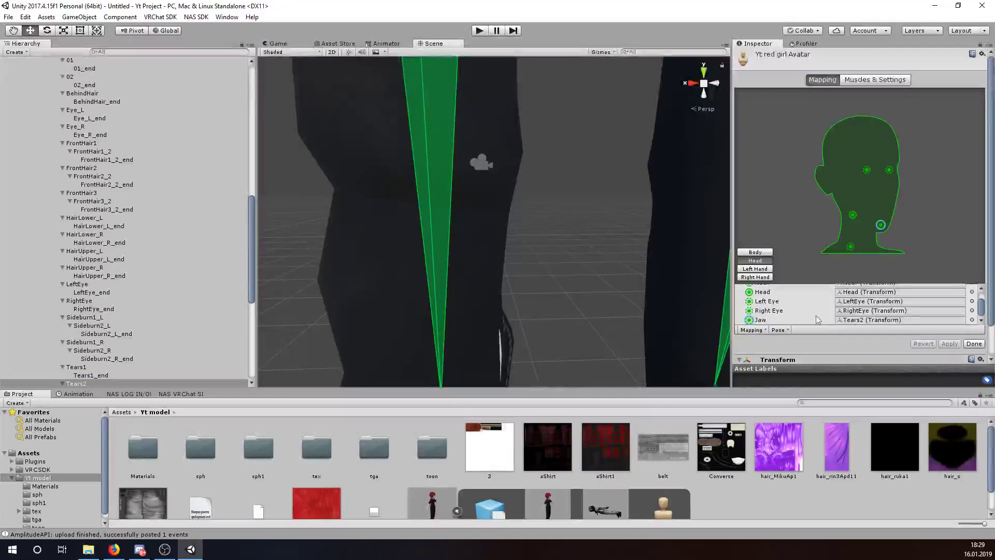
click(972, 321)
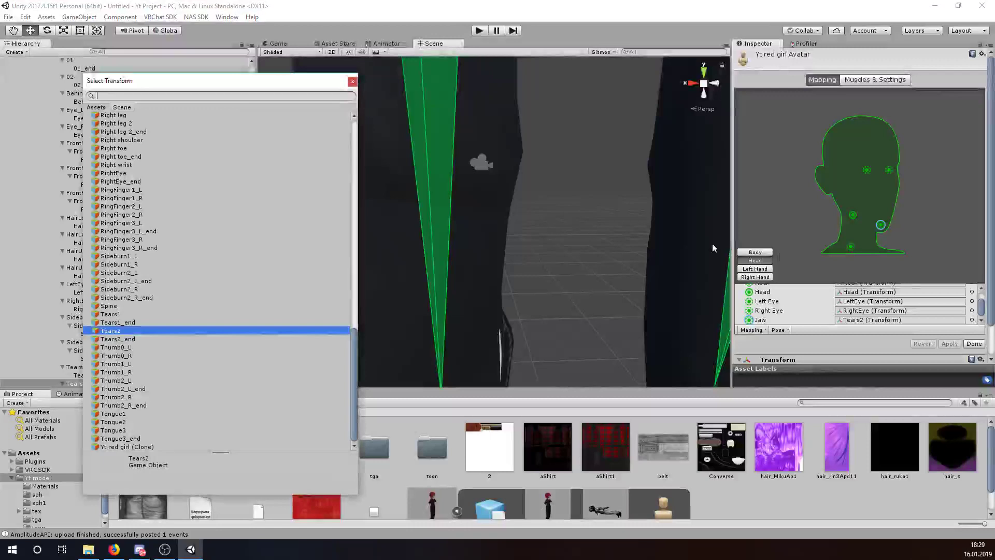
drag(353, 375, 180, 134)
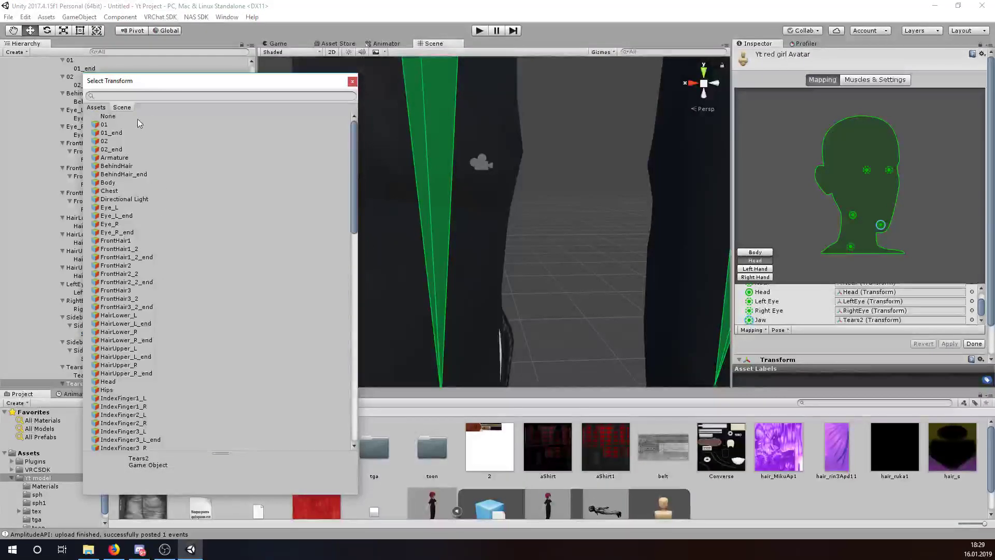
double_click(139, 118)
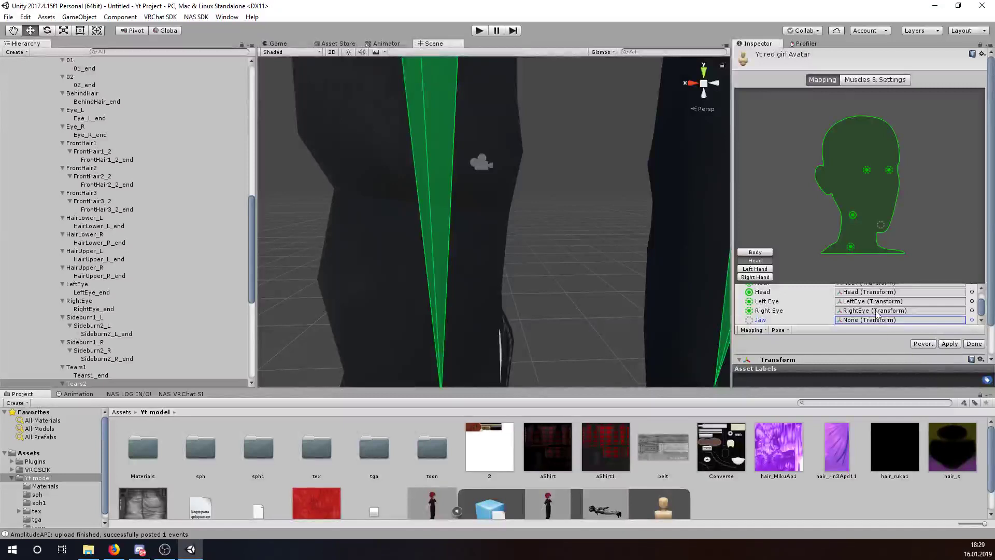
- Apply the avatar's pending bone-mapping import settings
click(974, 344)
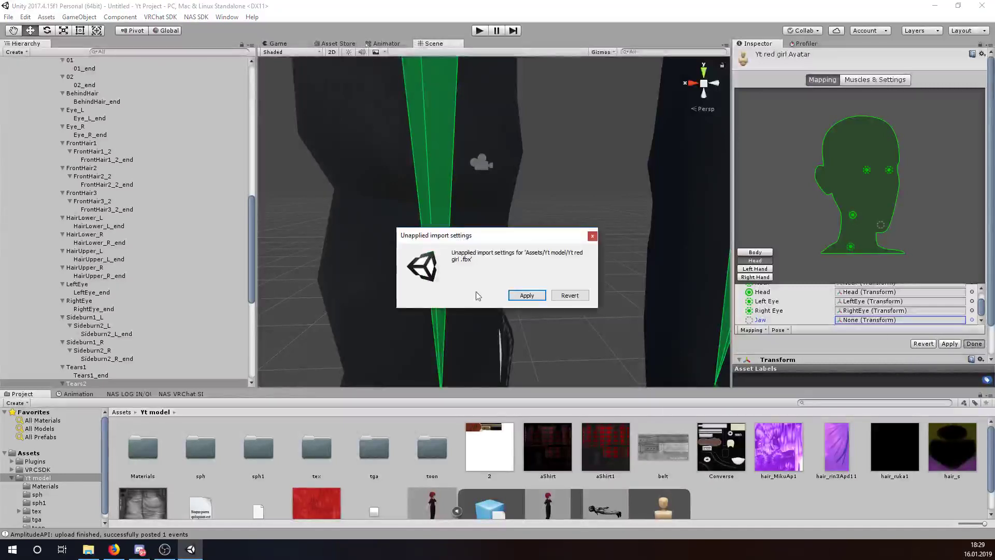
click(526, 296)
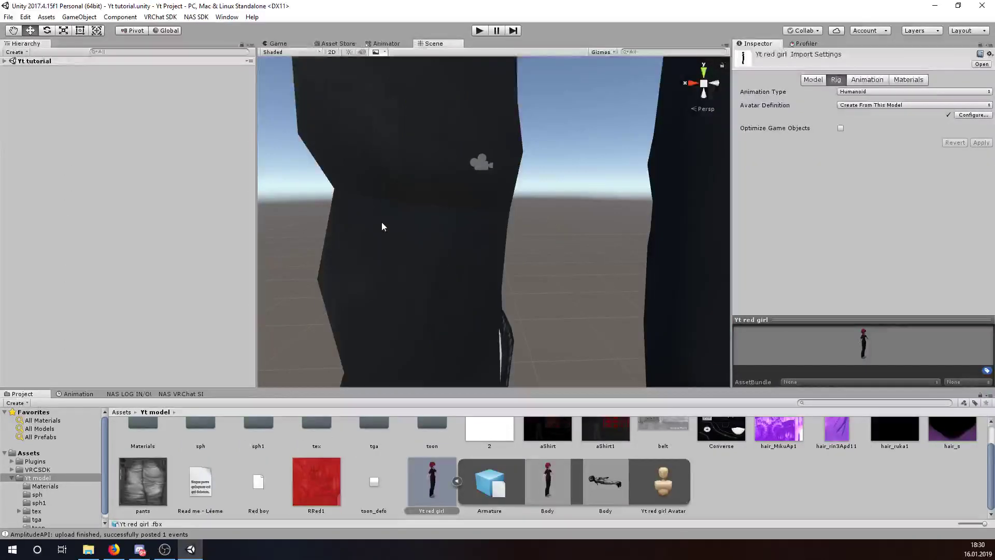
alt+drag(381, 227, 527, 303)
mouse_move(528, 198)
middle_down()
mouse_move(506, 267)
mouse_move(501, 368)
middle_up()
middle_drag(517, 92, 507, 156)
alt+drag(487, 173, 479, 229)
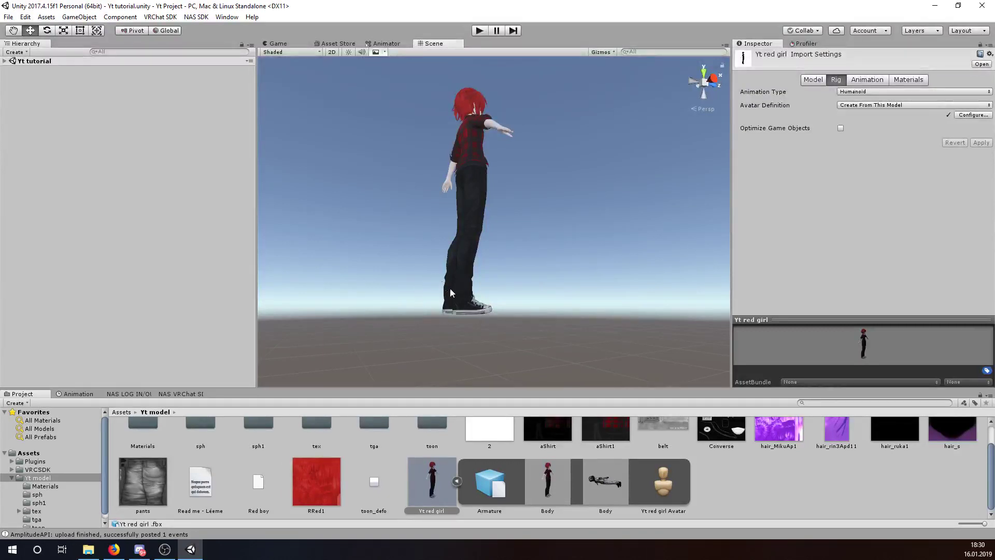
- Place the Yt red girl model into the Yt tutorial scene and select it
drag(491, 321, 472, 314)
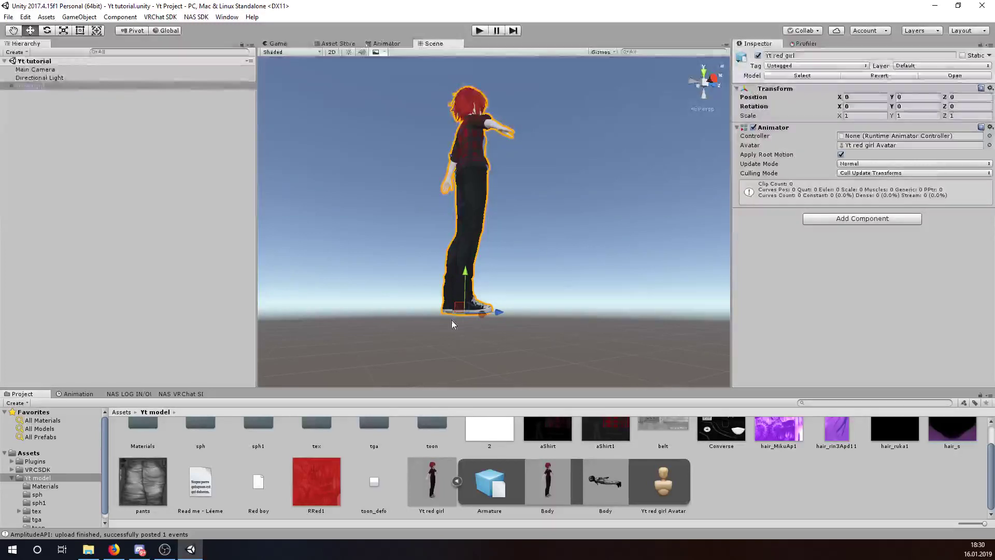
click(555, 345)
alt+drag(555, 345, 474, 336)
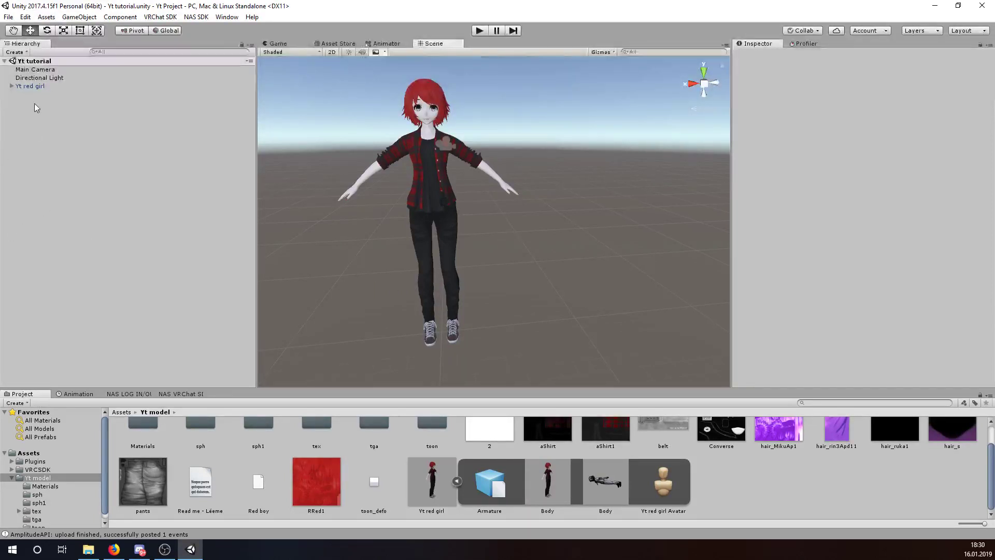
click(60, 86)
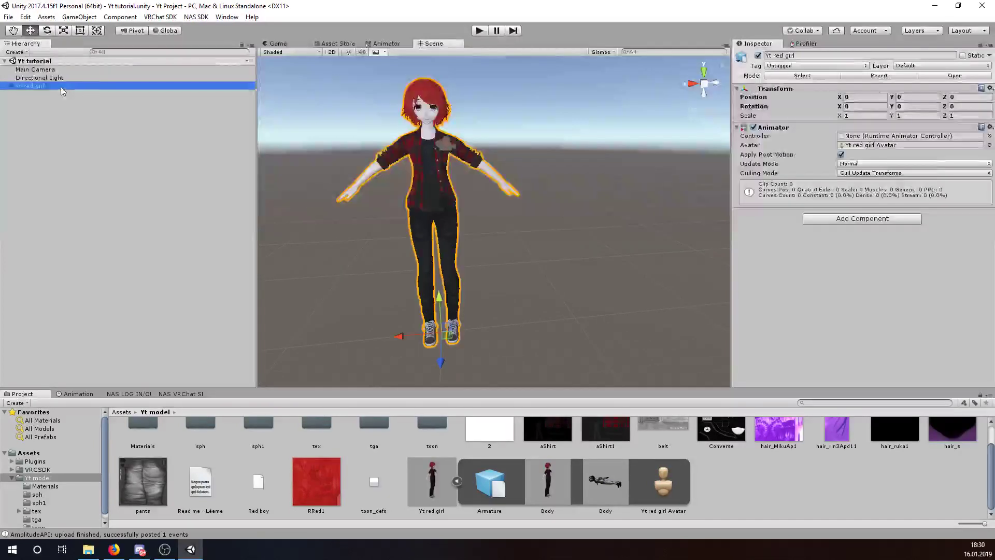
- Add a VRC_Avatar Descriptor component to Yt red girl via an 'avat' component search
click(885, 219)
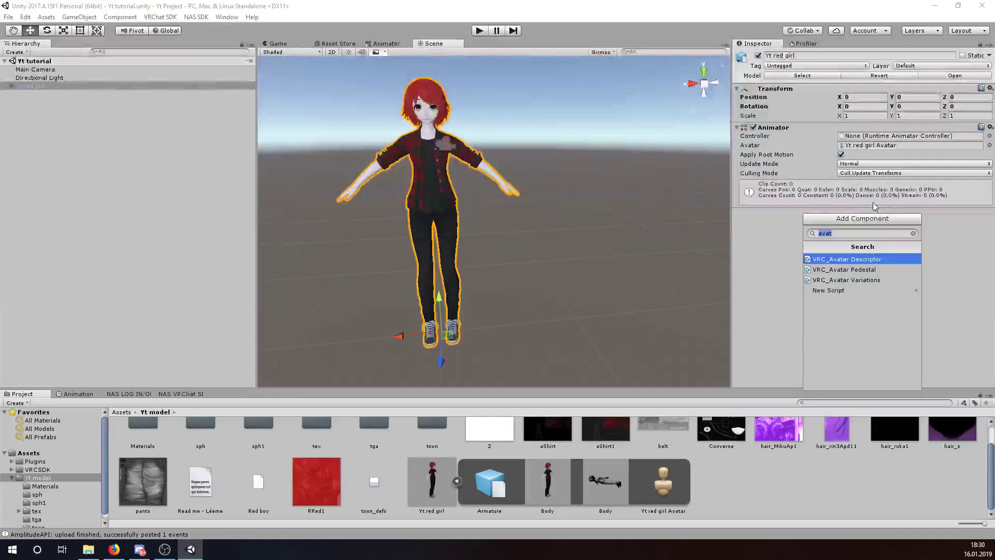
key(BackSpace)
text(avat)
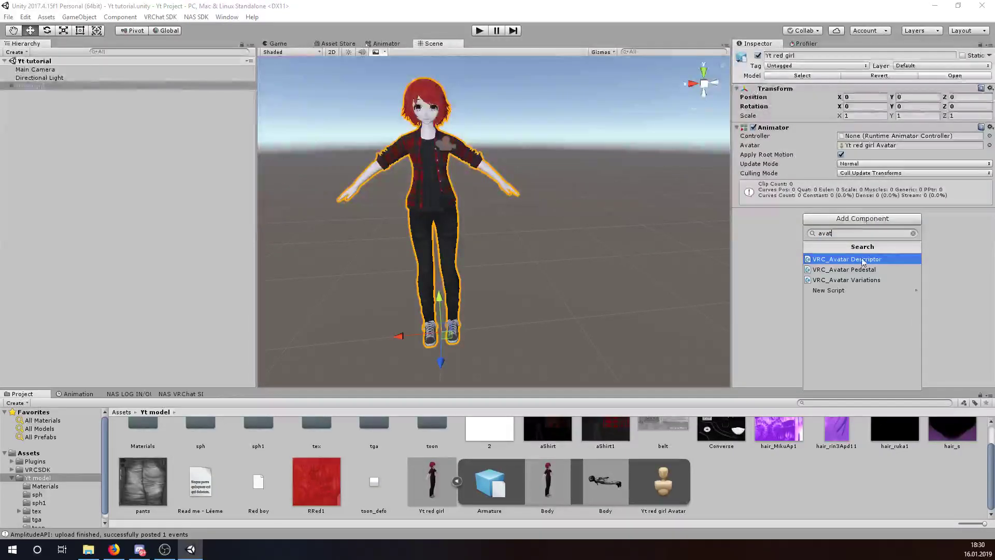
click(883, 259)
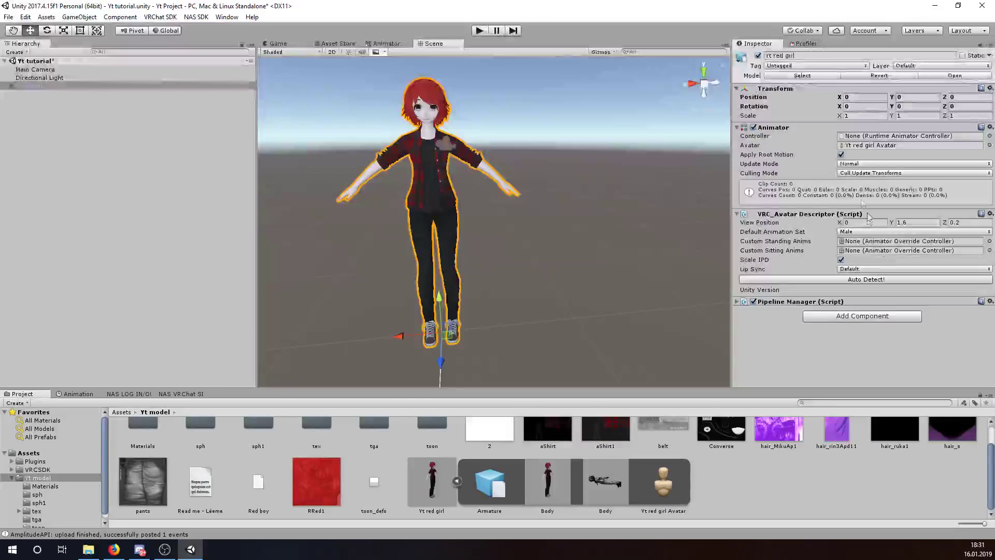
middle_drag(497, 146, 556, 219)
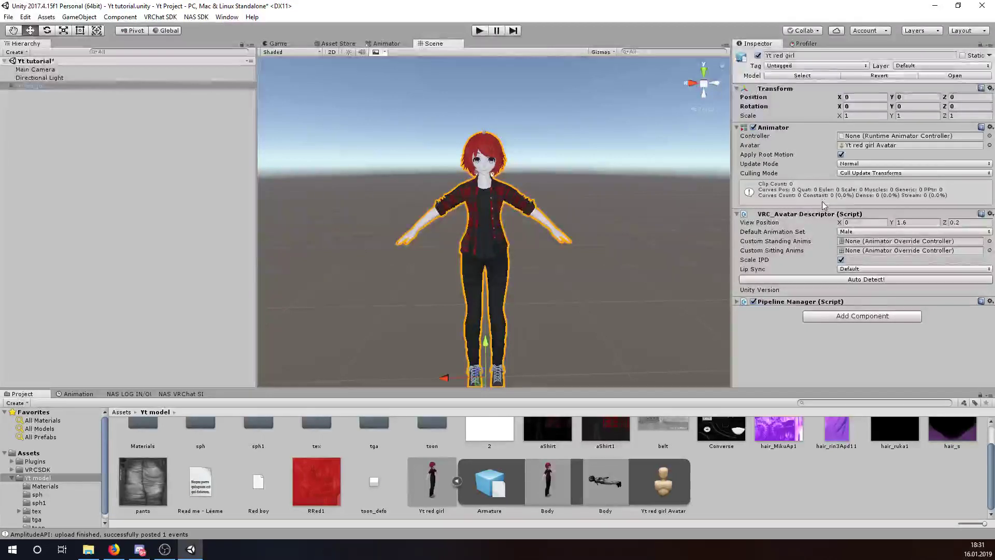
right_drag(624, 125, 580, 198)
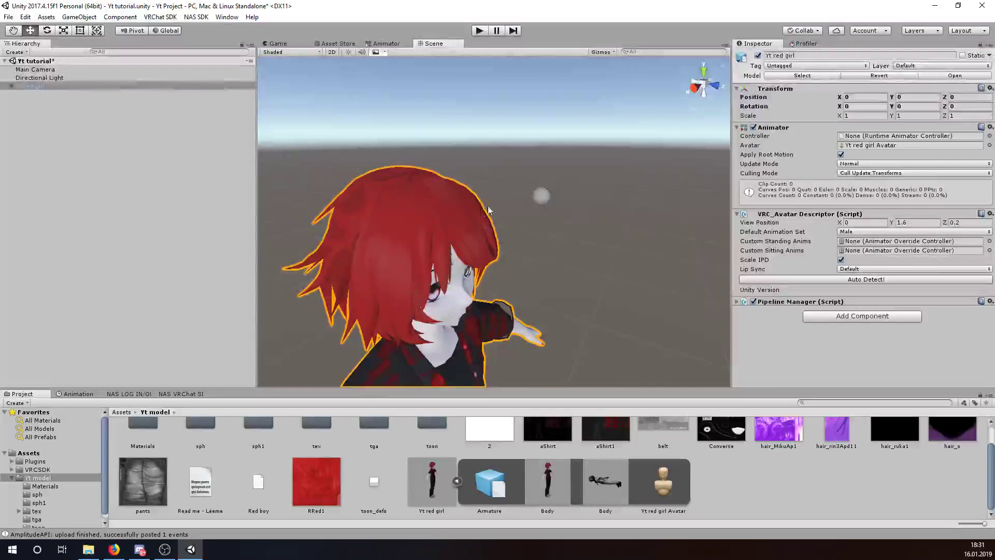
- Set the descriptor's View Position to Y 1.46 and Z 0.08
click(862, 223)
key(Tab)
key(Tab)
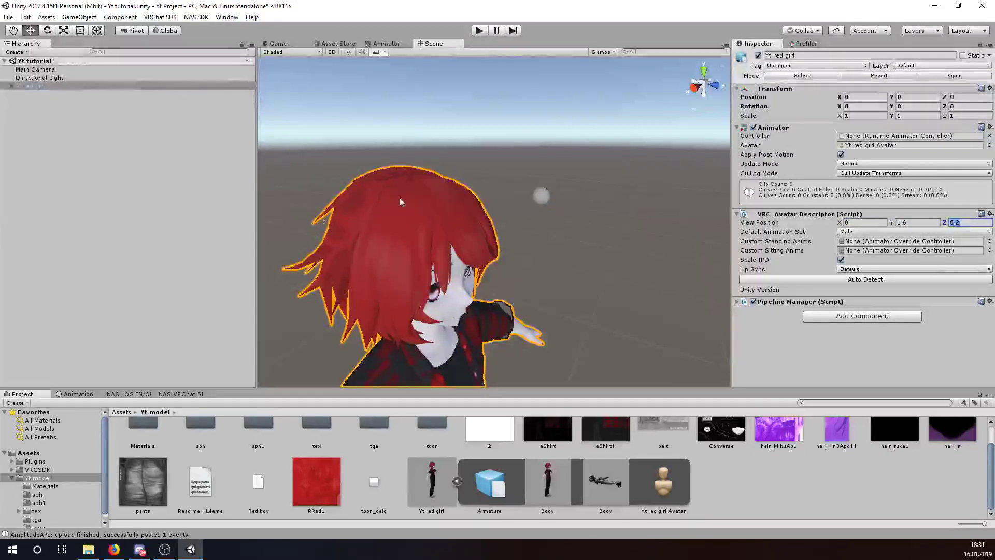
click(932, 223)
key(BackSpace)
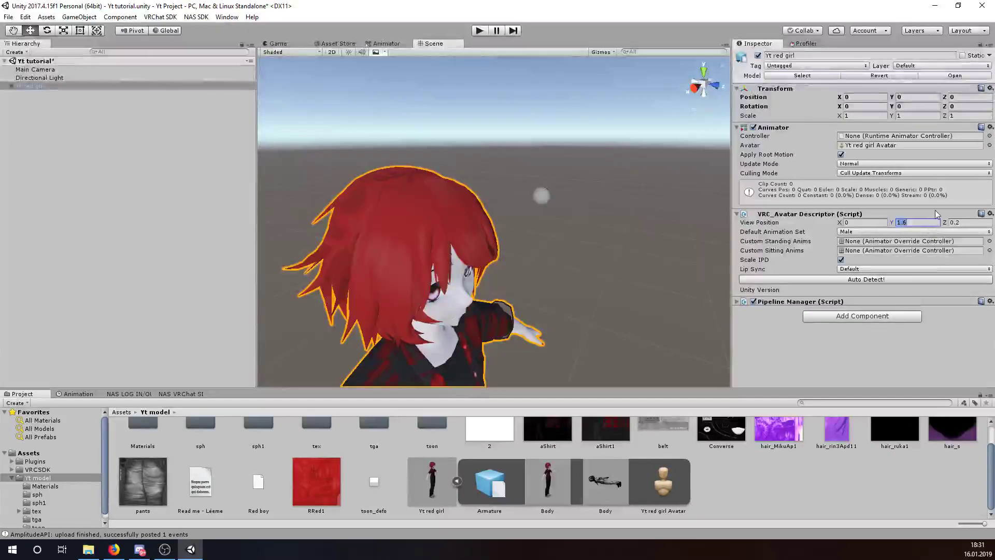
text(45)
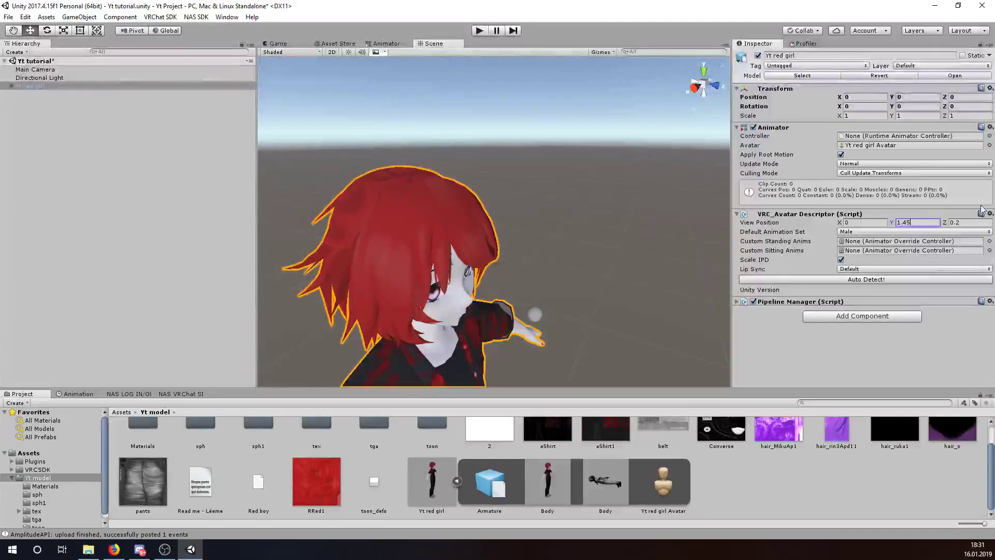
click(977, 222)
text(0.08)
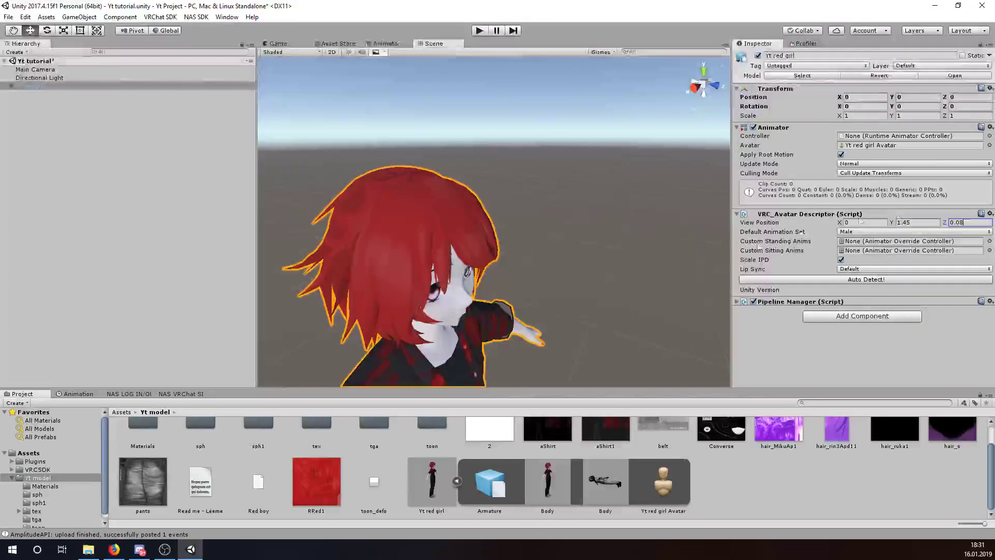
scroll(703, 219, up, 3)
scroll(704, 219, down, 5)
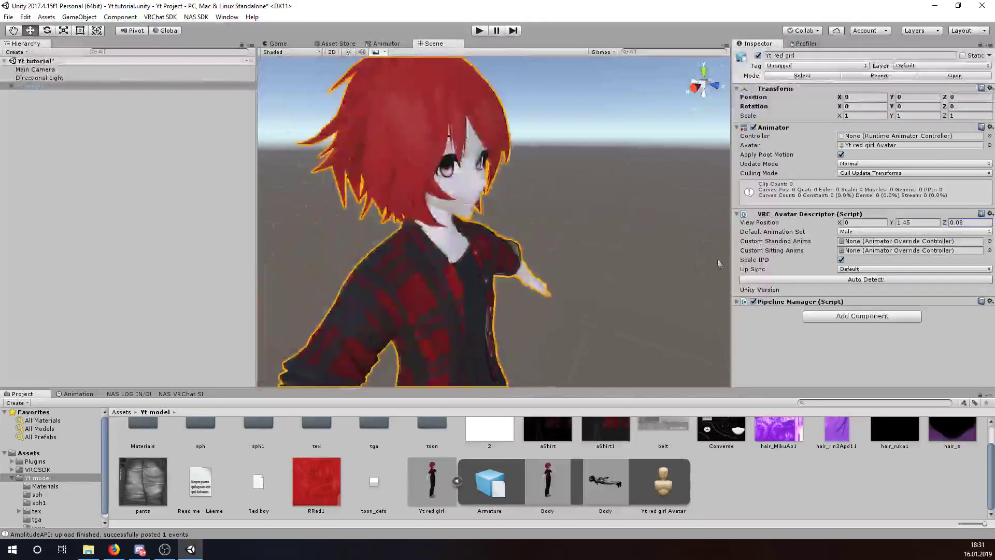
click(912, 224)
text(1.46)
- Zoom the Scene view to confirm the viewpoint sits between the avatar's eyes
scroll(615, 164, up, 4)
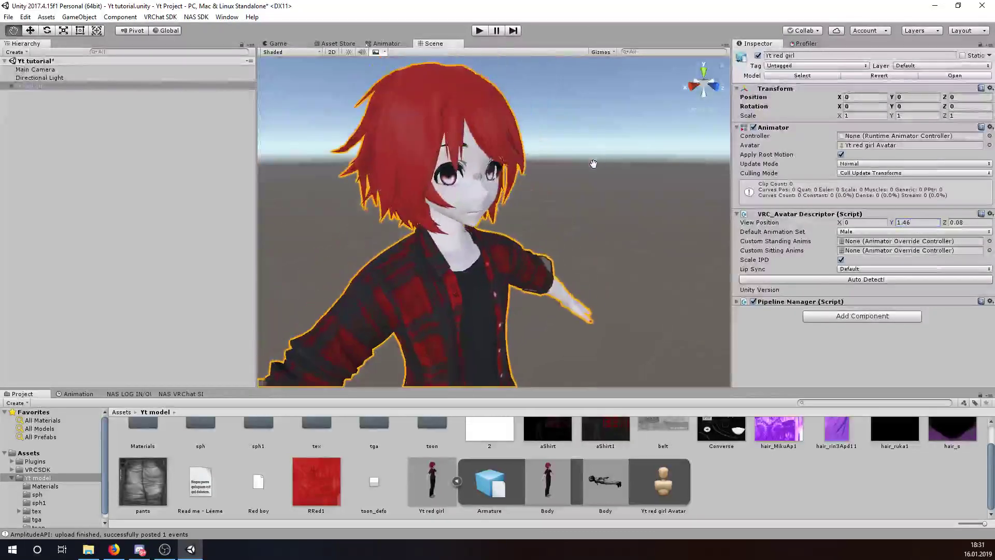
middle_drag(453, 75, 505, 230)
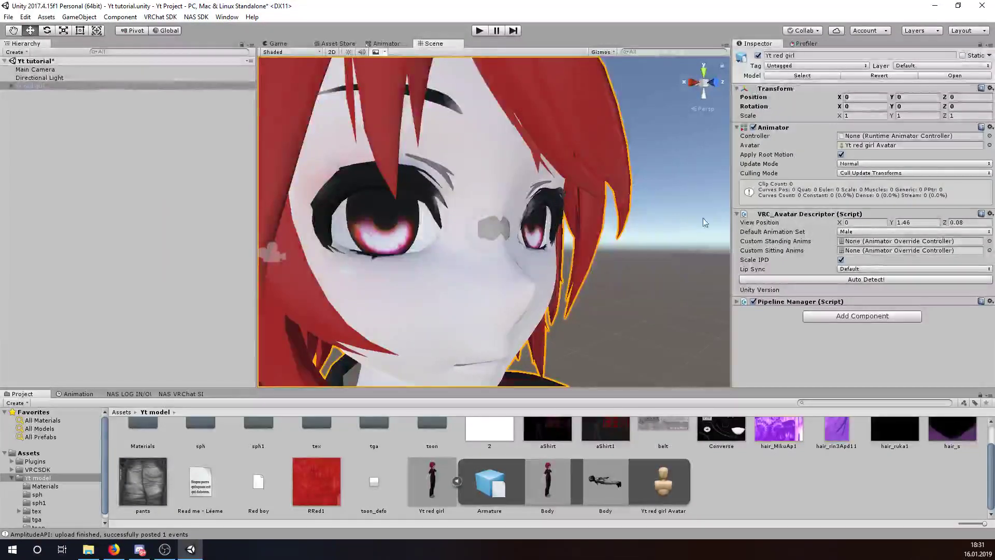
scroll(518, 233, down, 5)
middle_drag(547, 327, 547, 290)
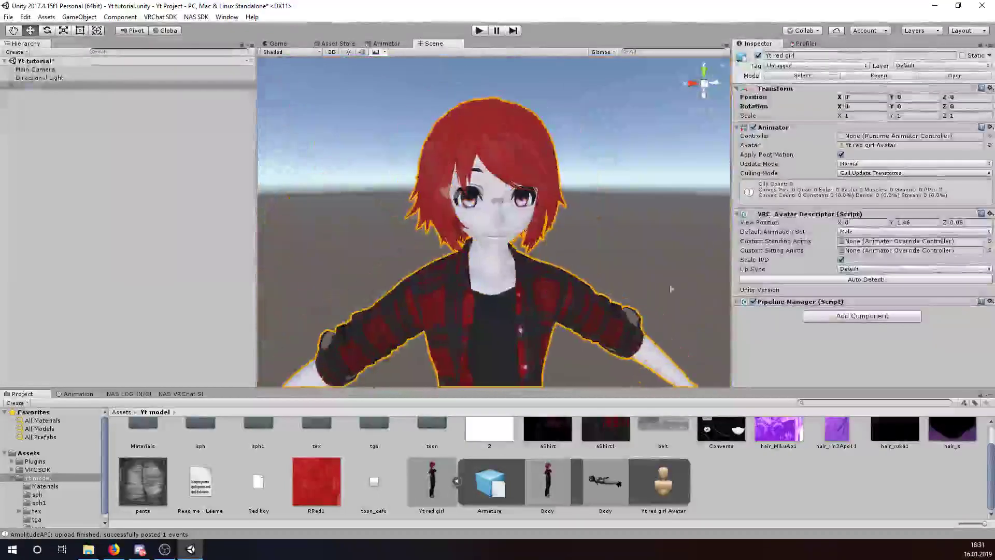
- Set Default Animation Set to Female and Lip Sync to Viseme Blend Shape
click(874, 232)
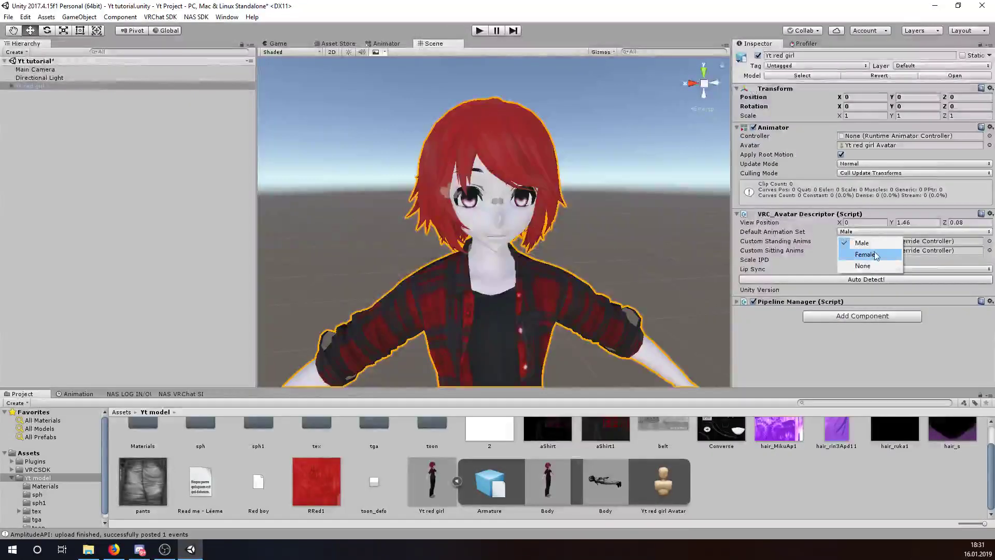
click(874, 254)
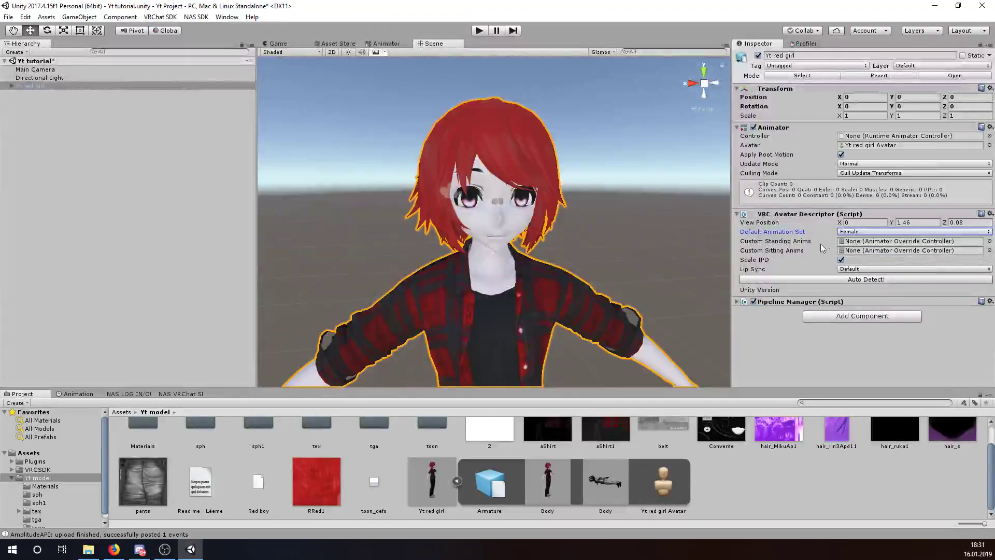
click(873, 269)
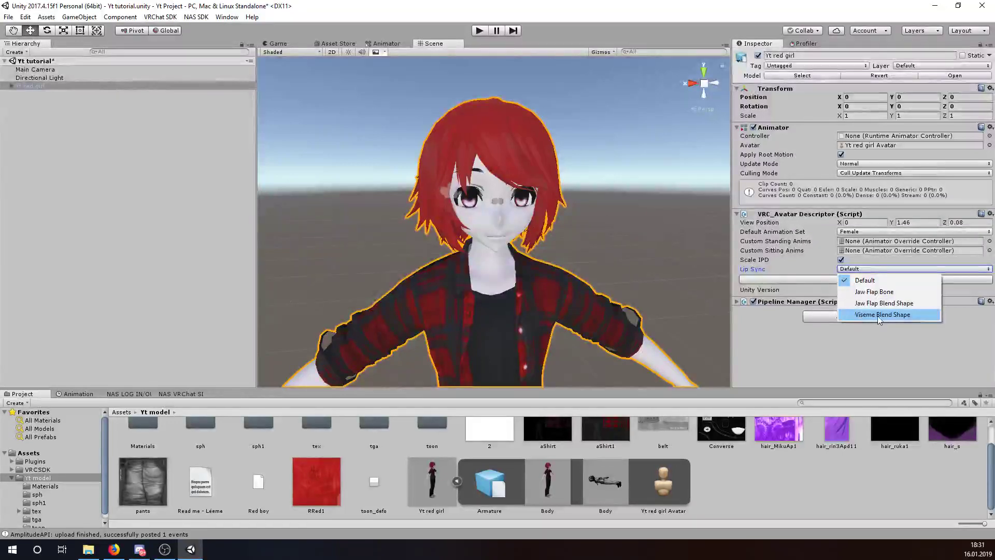
click(891, 314)
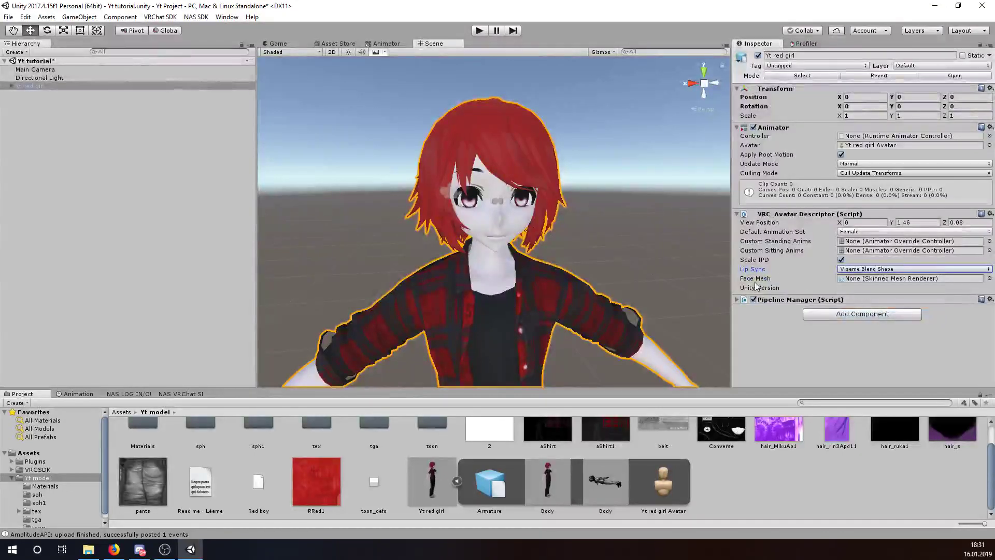
- Assign the Body child mesh of Yt red girl as the Face Mesh
click(220, 160)
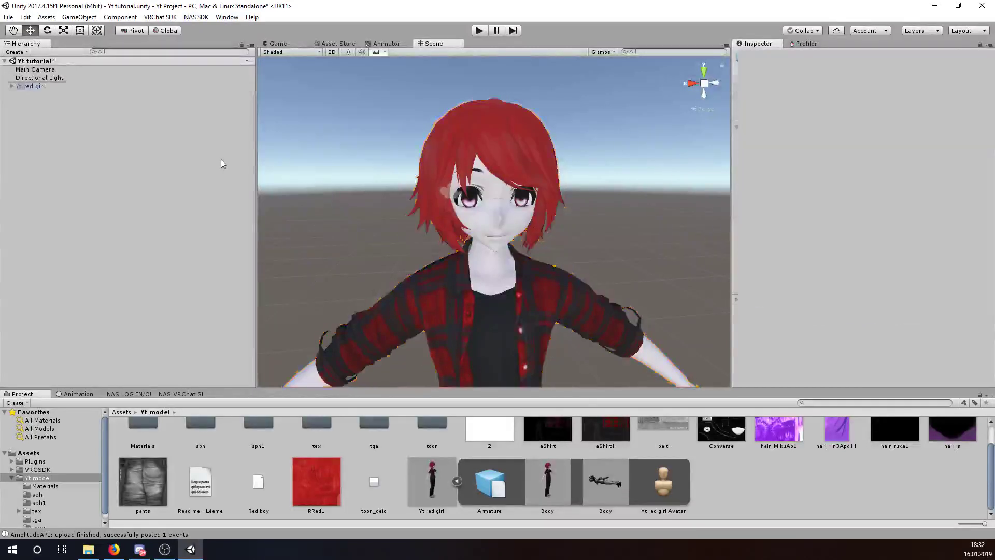
click(11, 86)
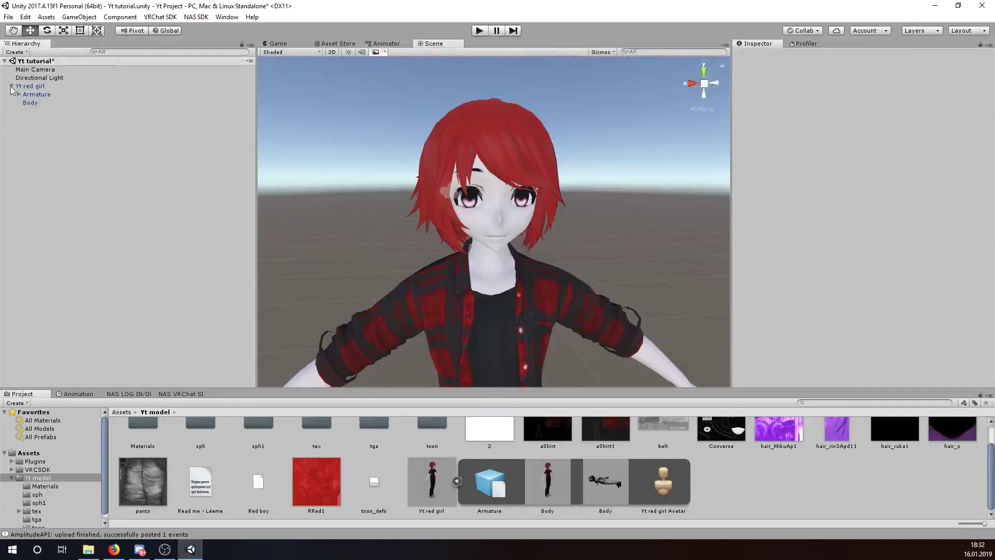
click(28, 86)
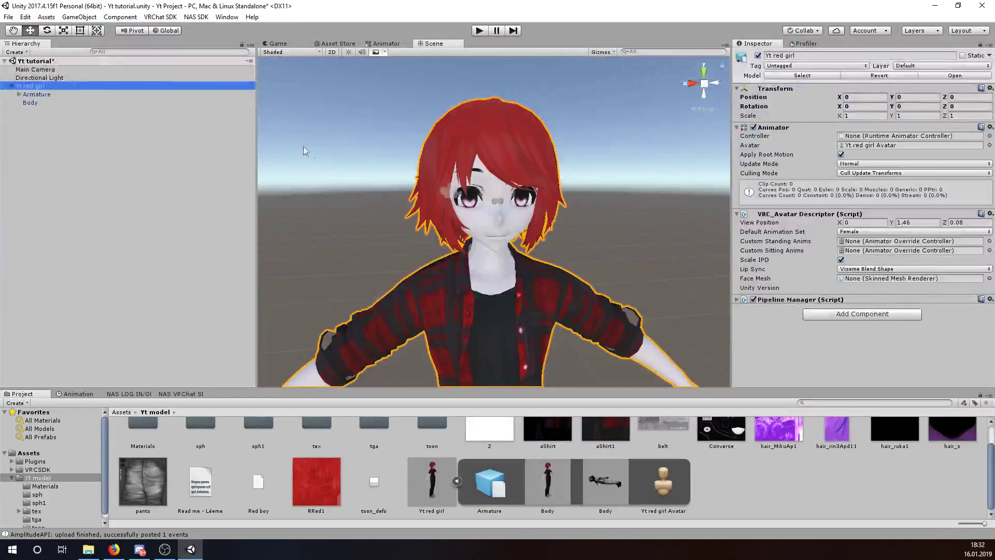
click(36, 104)
drag(36, 107, 870, 283)
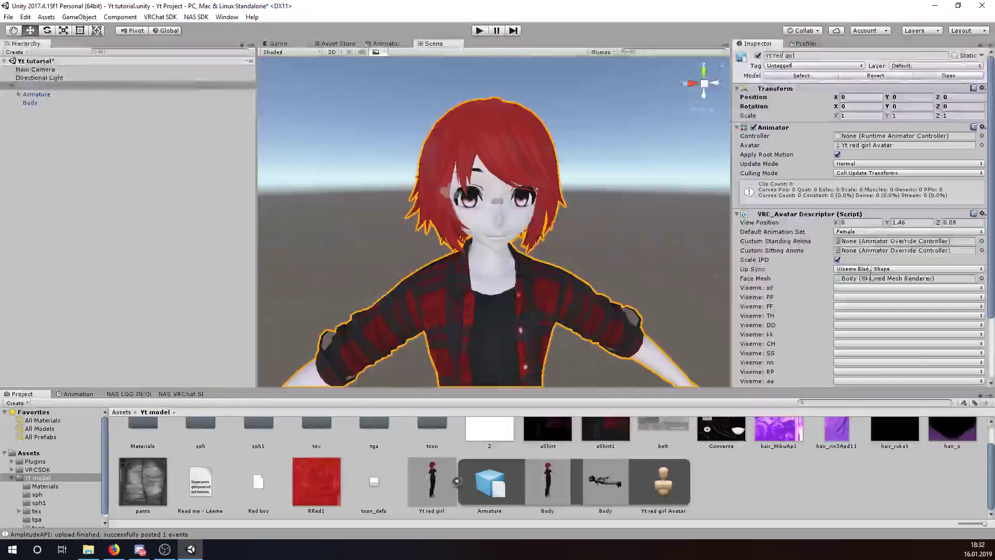
scroll(816, 236, down, 3)
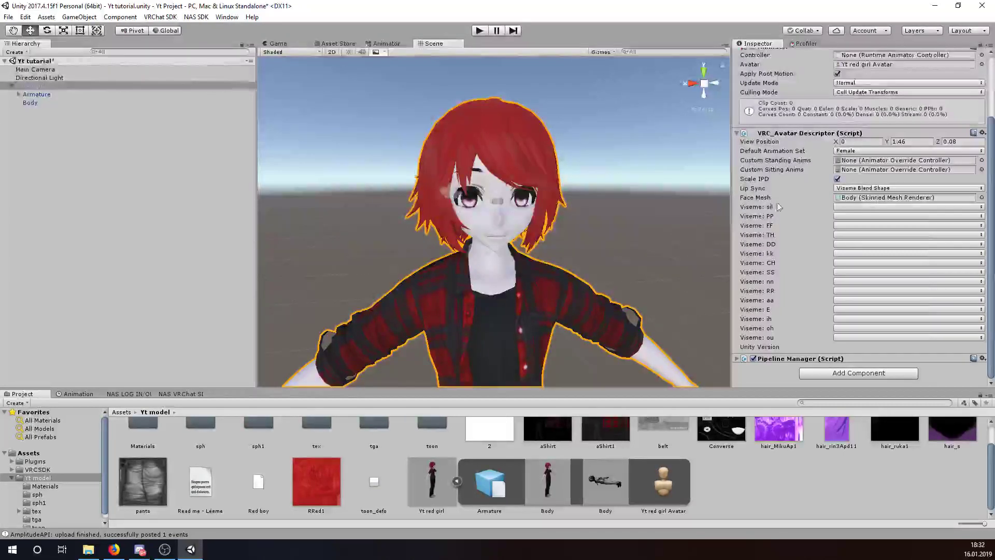
- Map visemes sil, PP, FF, TH, DD, kk and CH to their vrc.v_ blend shapes
click(850, 207)
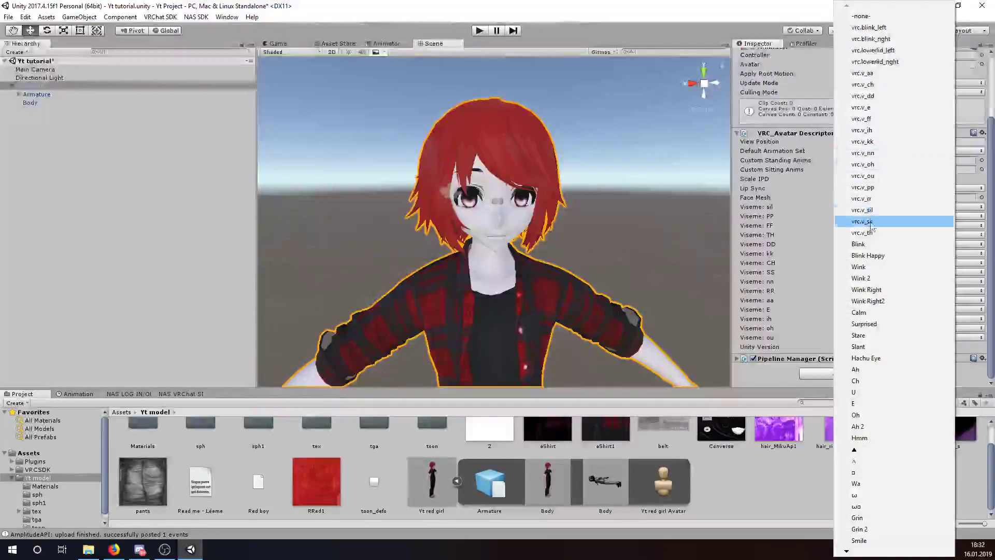
click(862, 210)
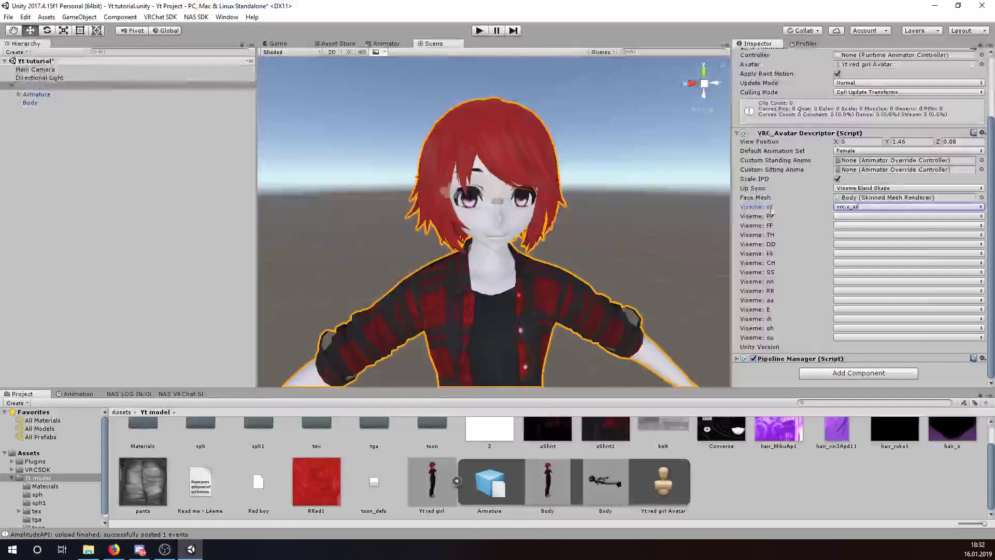
click(847, 217)
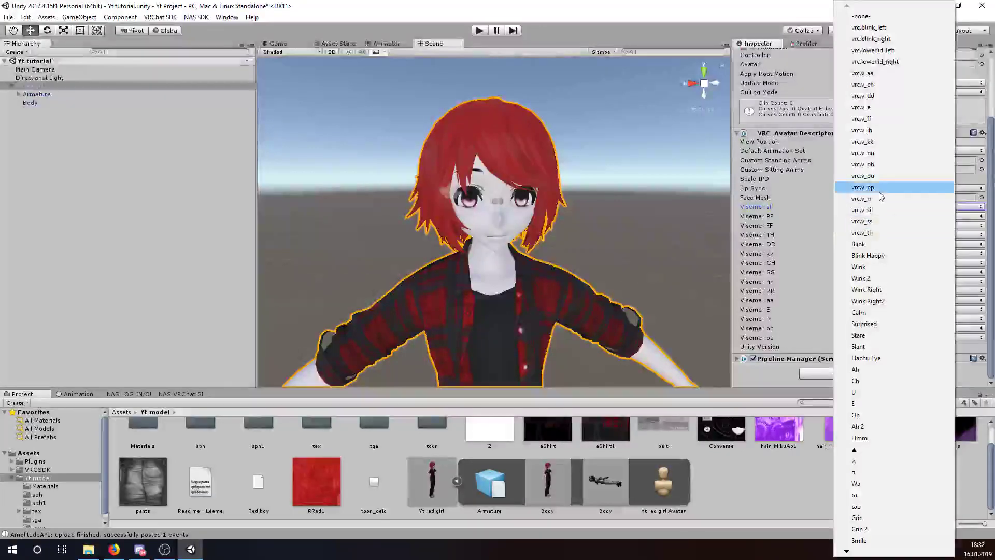
click(880, 192)
click(856, 224)
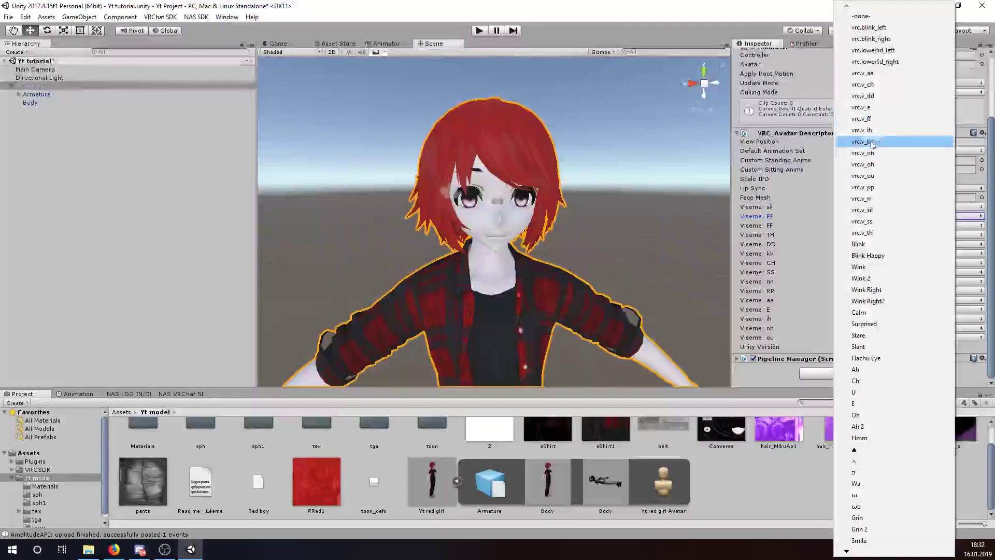
click(873, 120)
click(854, 235)
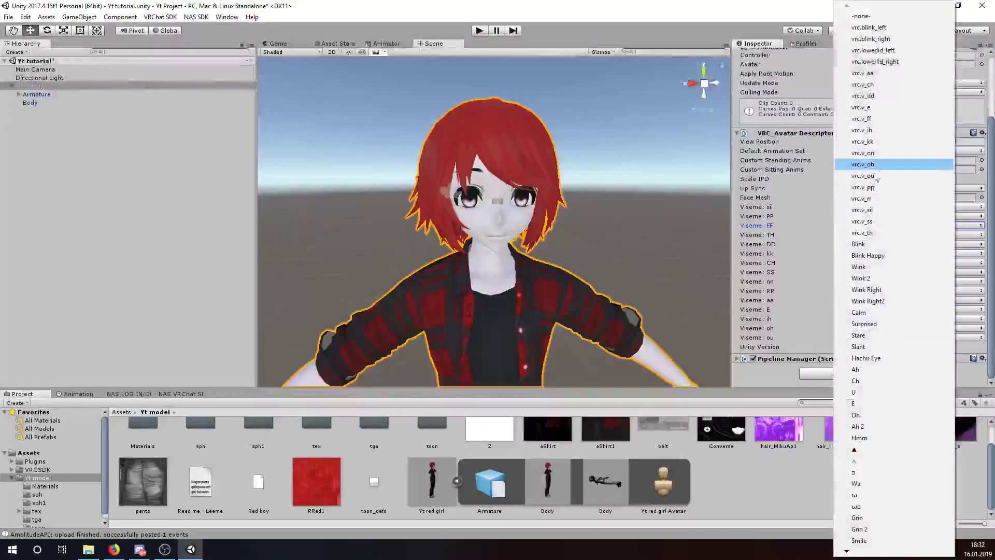
click(884, 233)
click(855, 244)
click(863, 96)
click(855, 253)
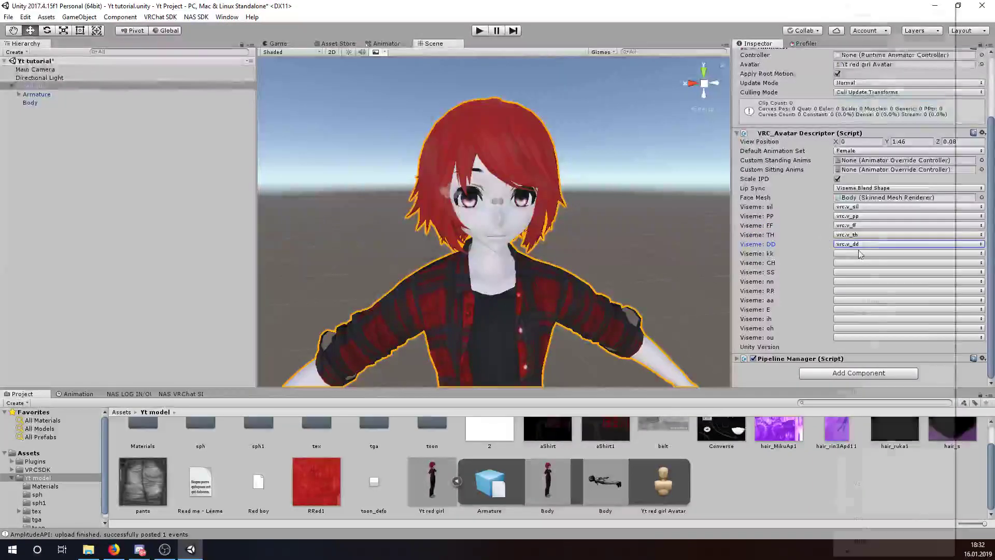
click(865, 142)
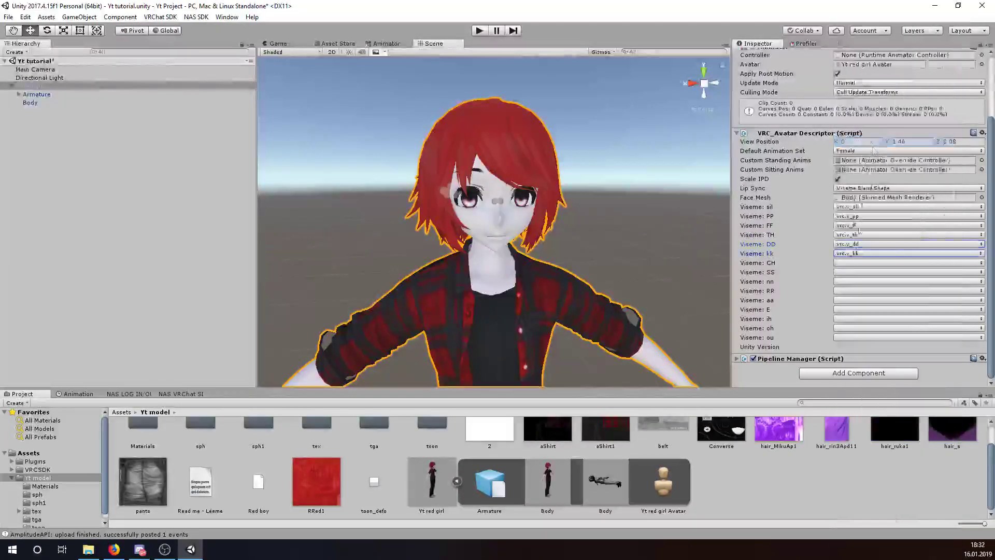
click(876, 263)
click(880, 85)
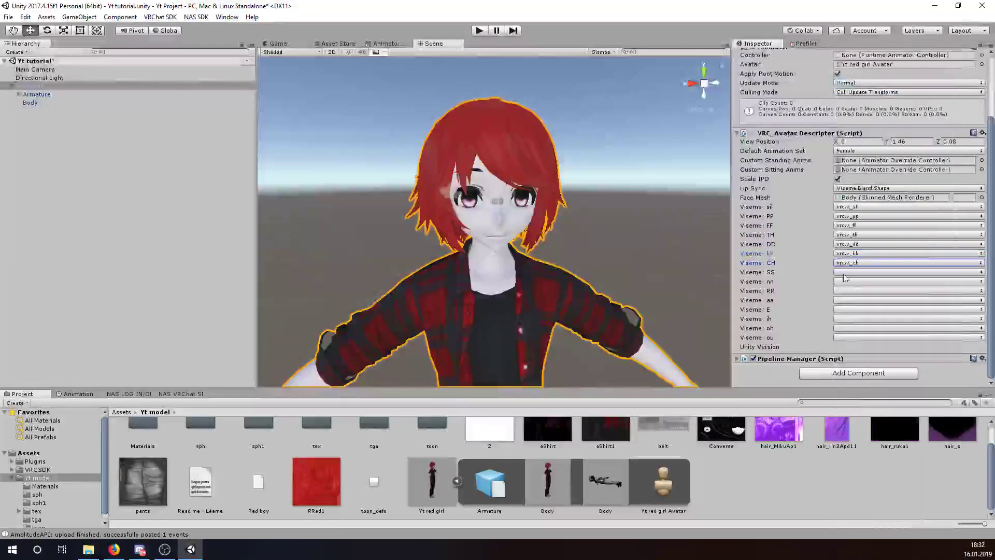
- Map visemes SS, nn, RR and aa to vrc.v_ss, vrc.v_nn, vrc.v_rr and vrc.v_aa
click(969, 263)
click(884, 217)
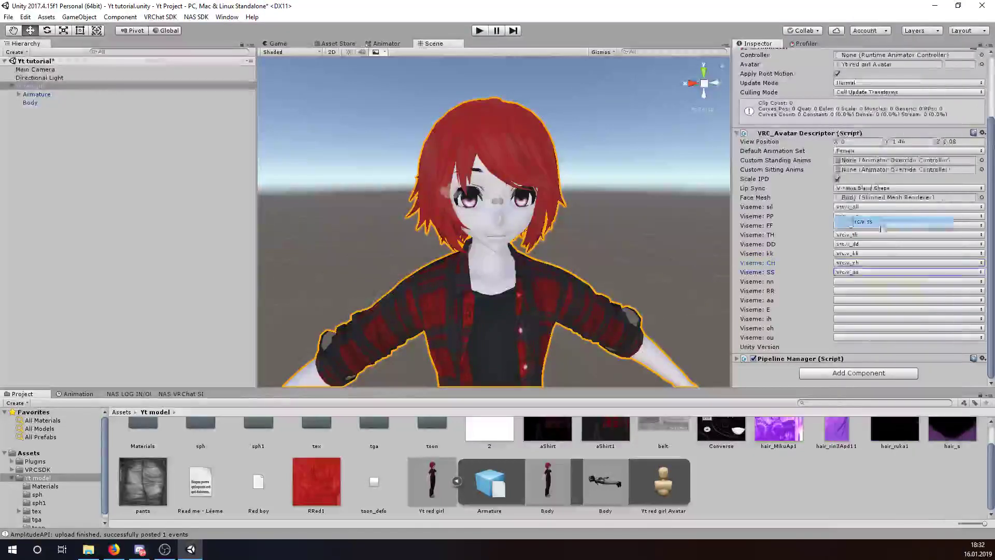
click(969, 272)
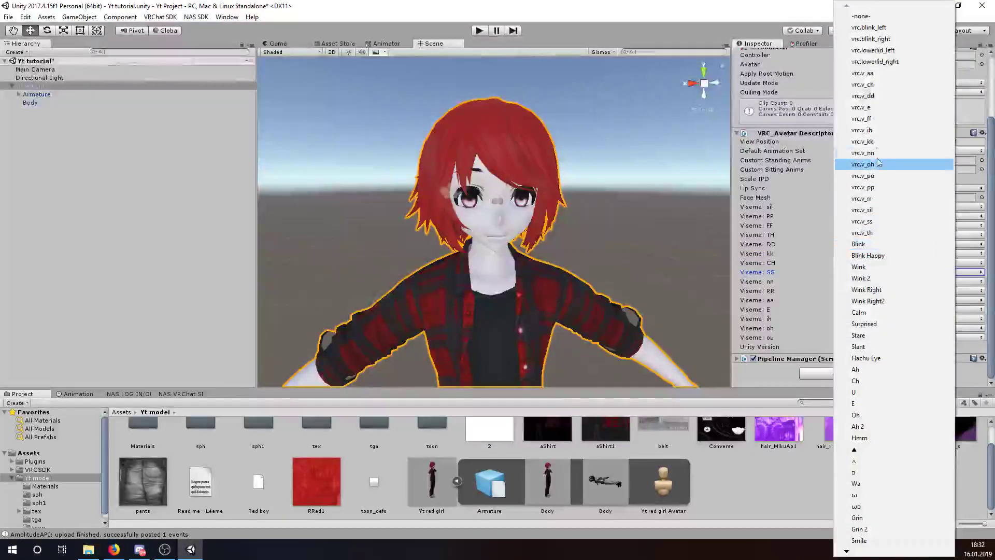
click(862, 222)
click(969, 281)
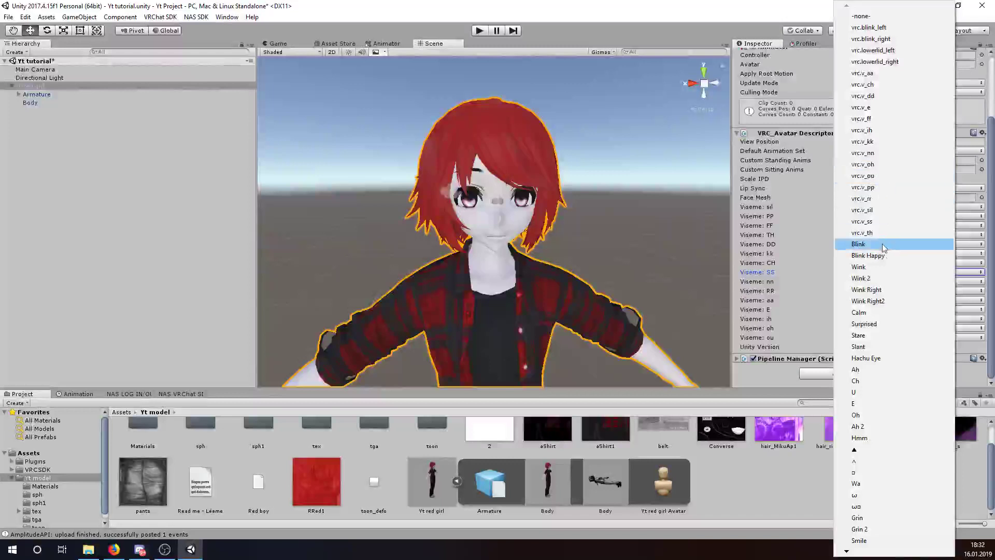
click(863, 152)
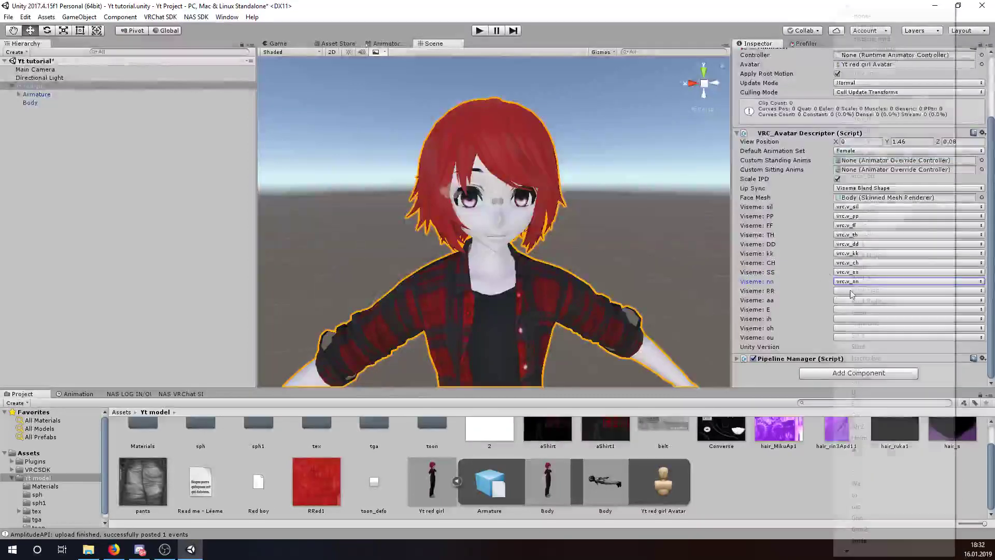
click(839, 291)
click(879, 191)
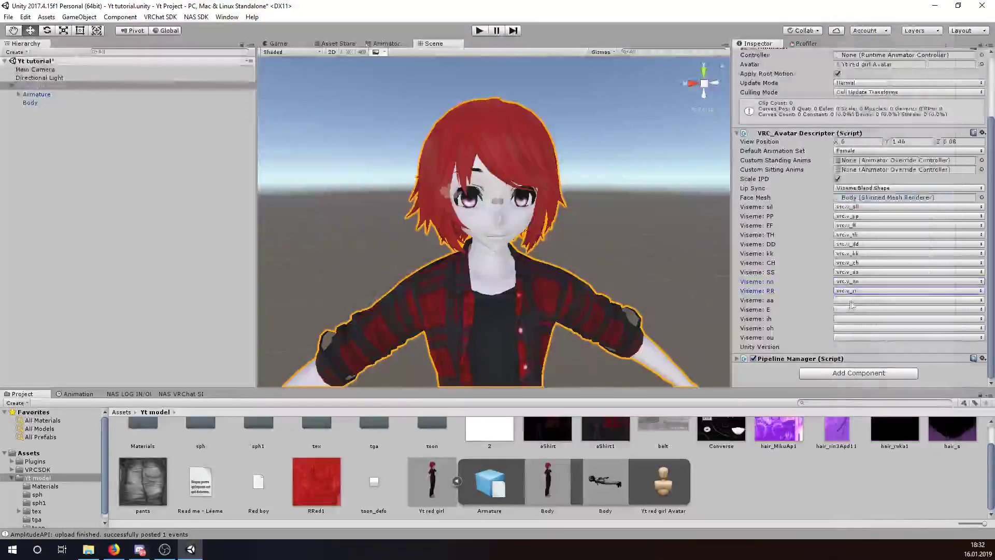
click(861, 300)
click(862, 88)
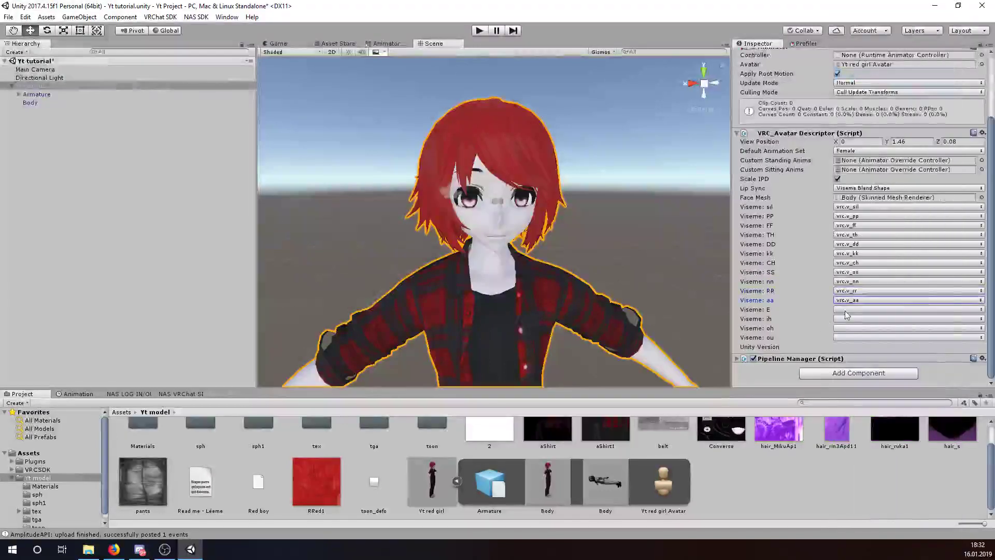
- Map visemes E, ih, oh and ou to vrc.v_e, vrc.v_ih, vrc.v_oh and vrc.v_ou
click(840, 310)
click(885, 103)
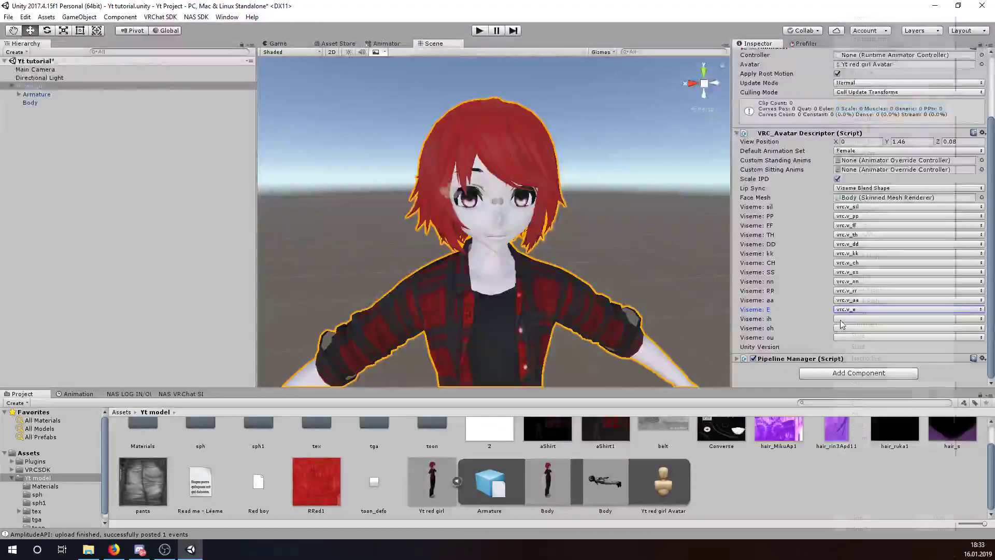
click(860, 319)
click(881, 136)
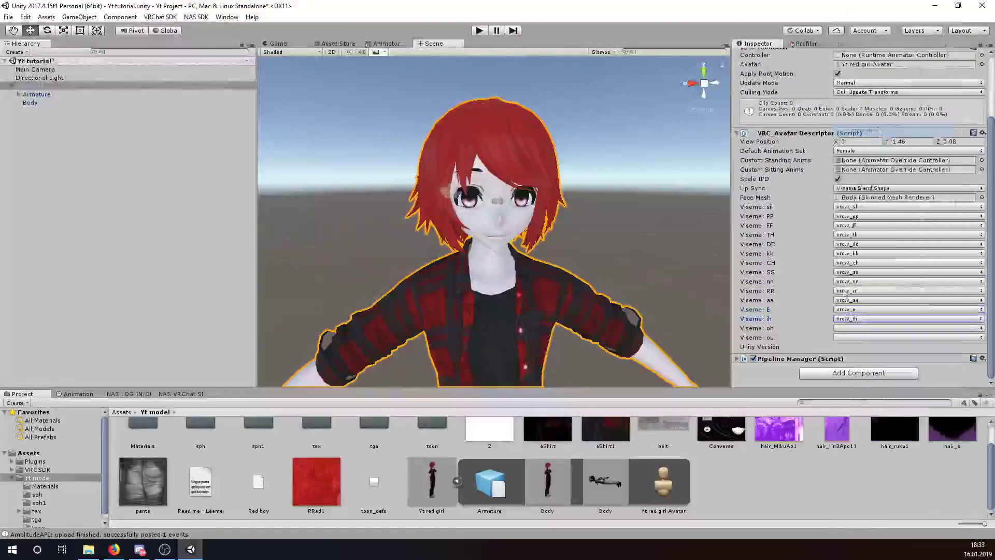
click(861, 328)
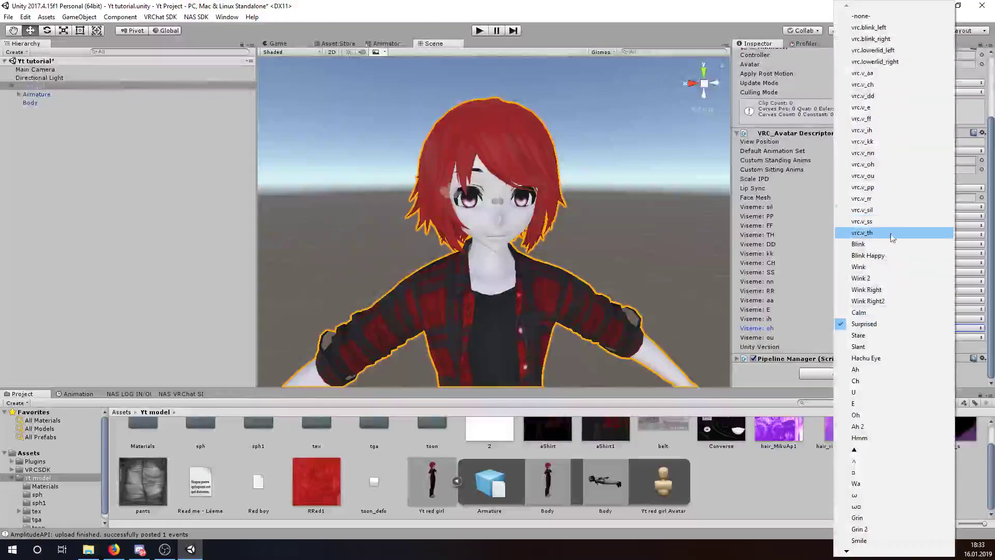
click(863, 164)
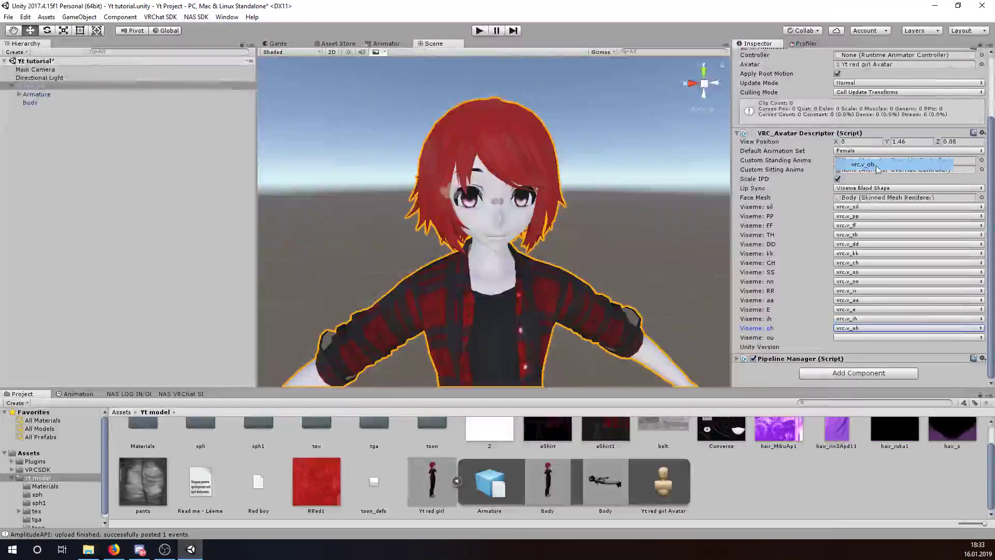
click(847, 337)
click(848, 340)
click(847, 340)
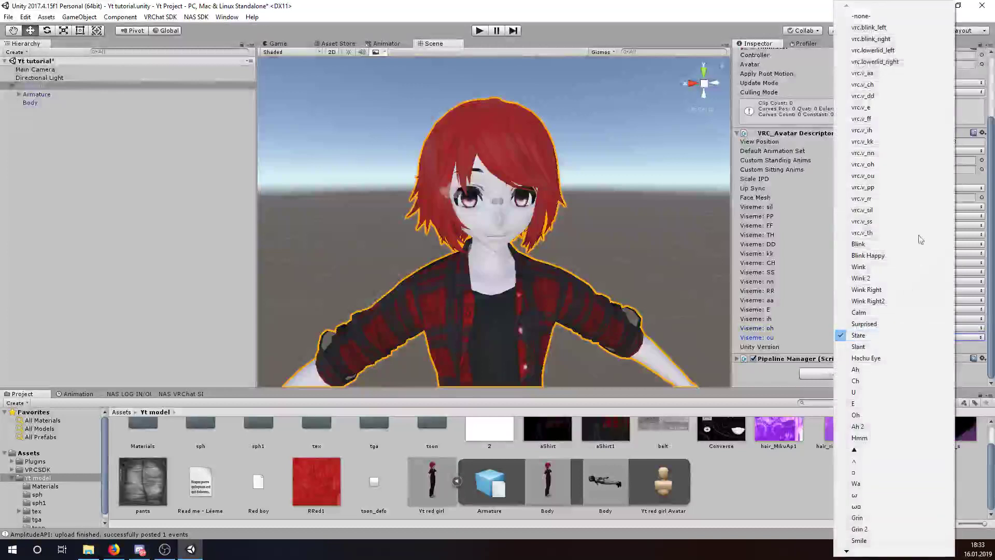
click(889, 168)
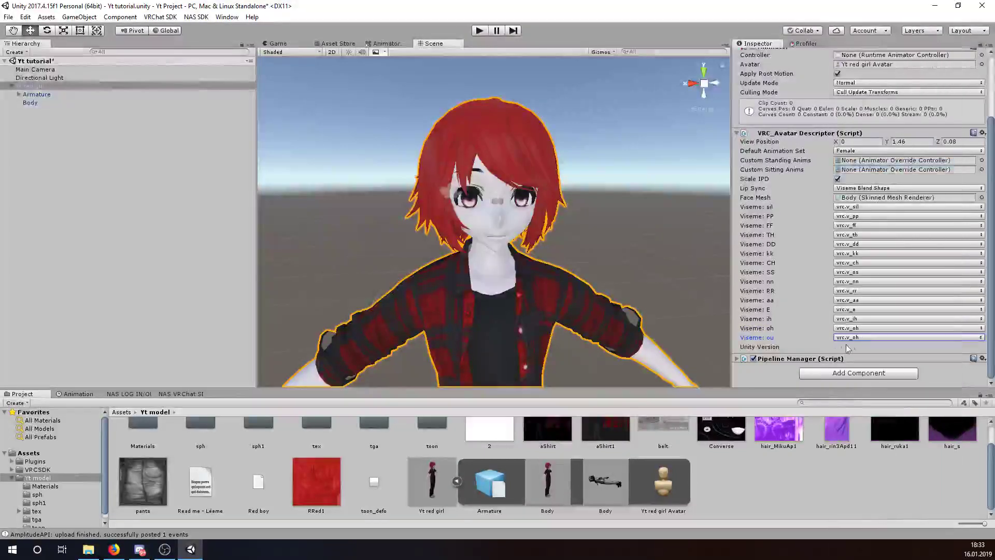
click(855, 338)
click(895, 177)
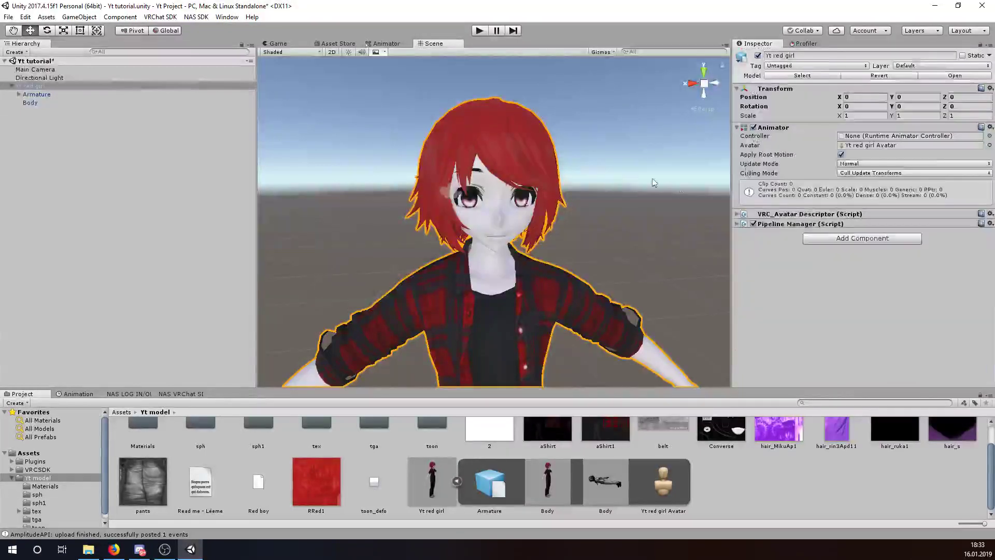
click(653, 182)
alt+drag(653, 183, 570, 226)
scroll(573, 229, up, 6)
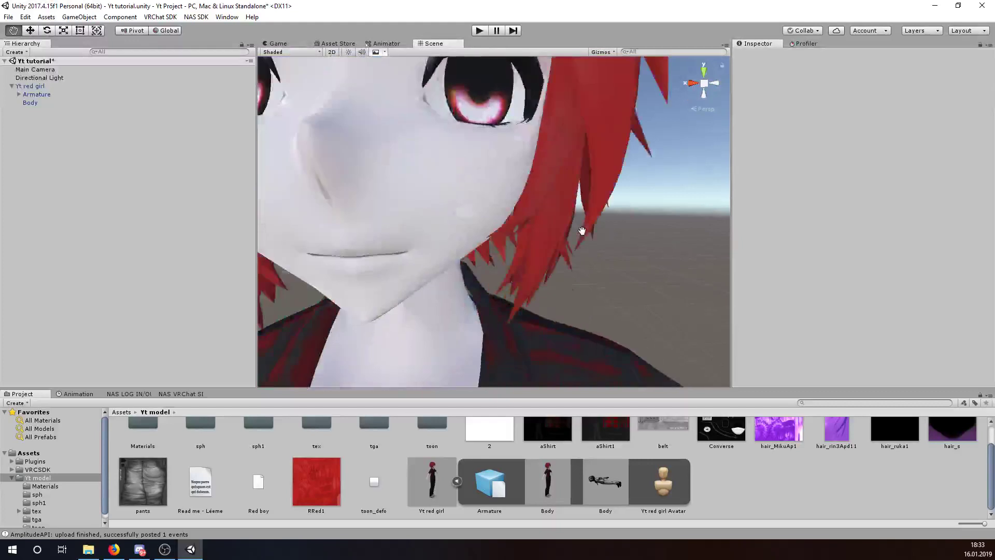
scroll(582, 229, down, 6)
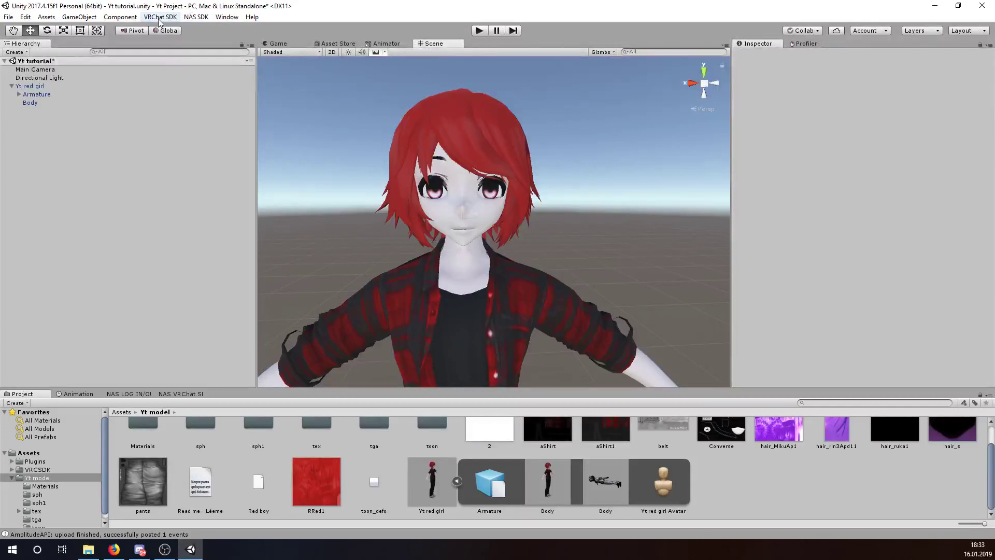
- Choose NAS SDK > LOG IN OUT to show the NAS account login panel
click(160, 18)
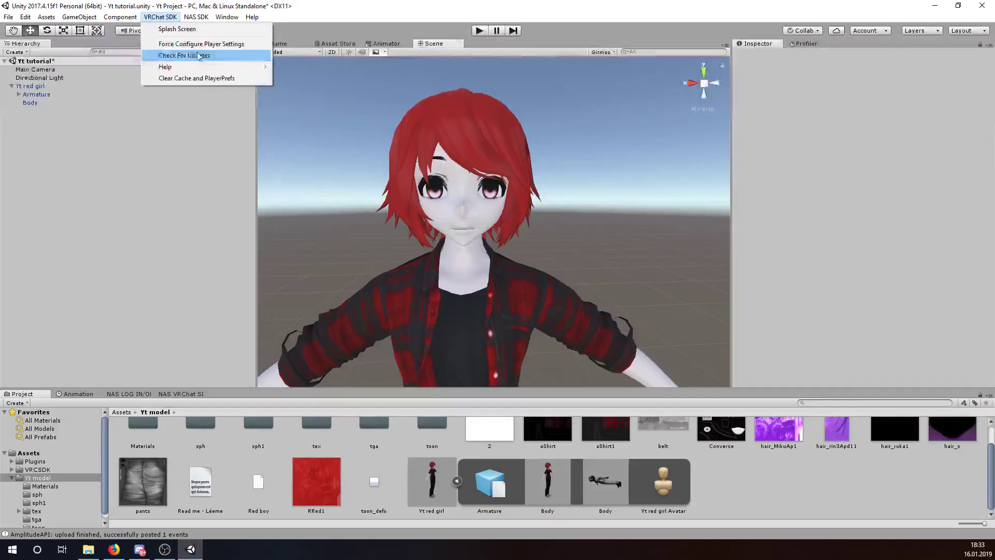
mouse_move(205, 72)
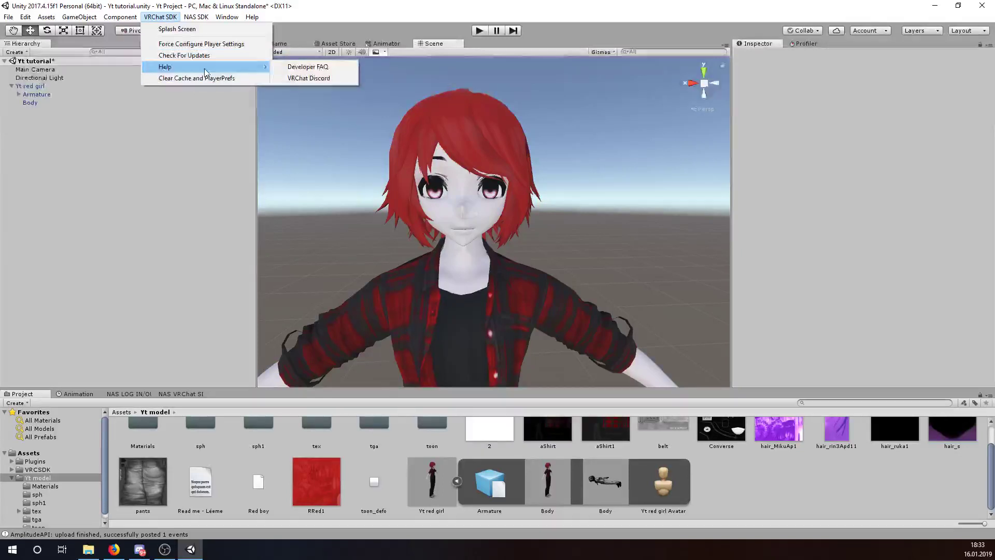
mouse_move(197, 17)
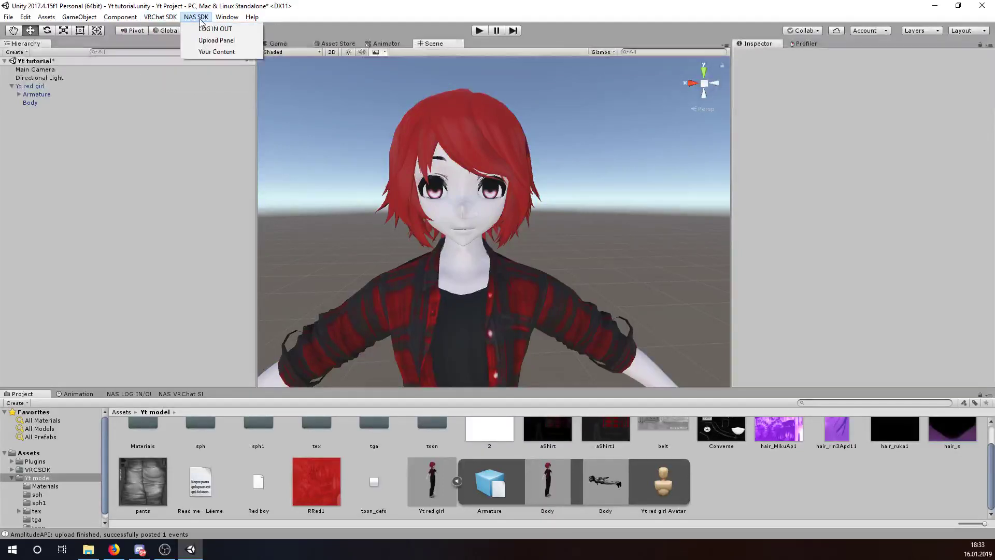
click(214, 29)
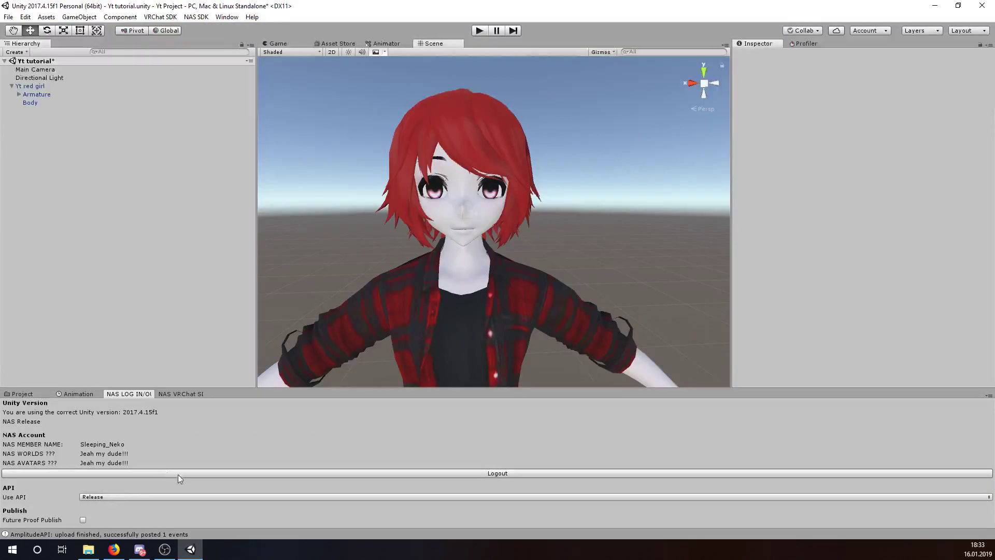
- Log out of the NAS account and float the login panel as a narrower window
click(255, 473)
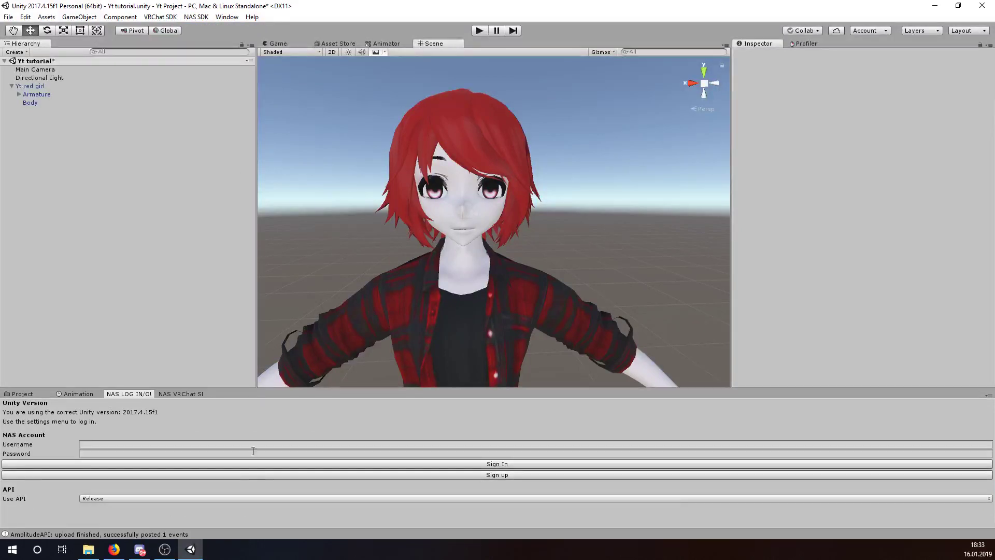
drag(137, 397, 491, 266)
drag(92, 162, 411, 199)
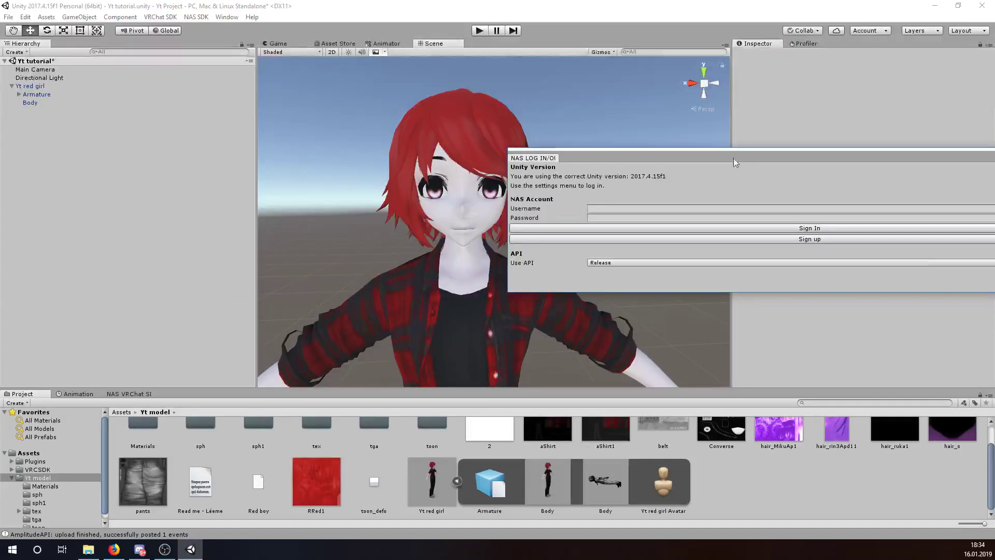
drag(733, 157, 511, 174)
drag(191, 236, 472, 236)
- Enter the account username and password, sign in, and dock the login panel back at the bottom
click(637, 223)
click(656, 233)
drag(578, 176, 595, 180)
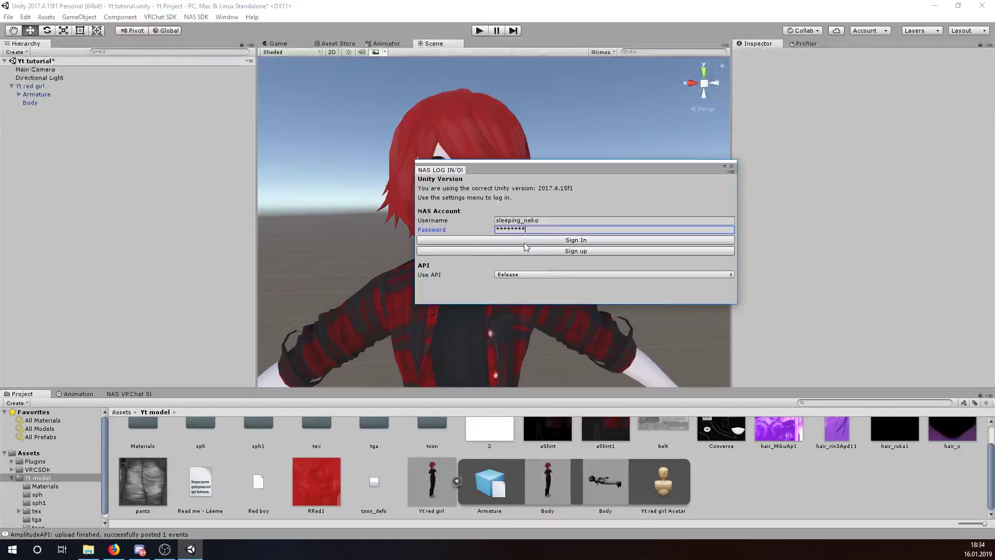
click(517, 240)
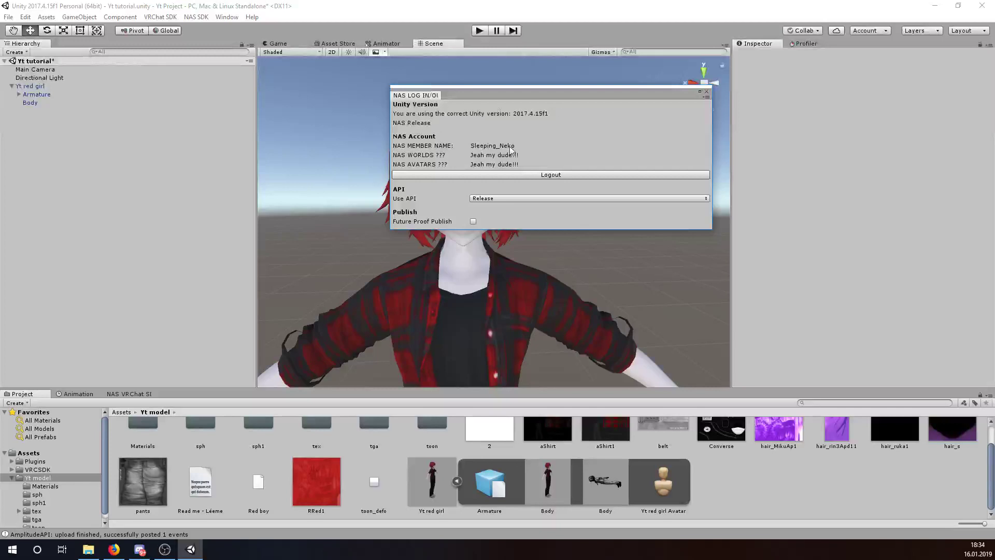
drag(448, 97, 176, 397)
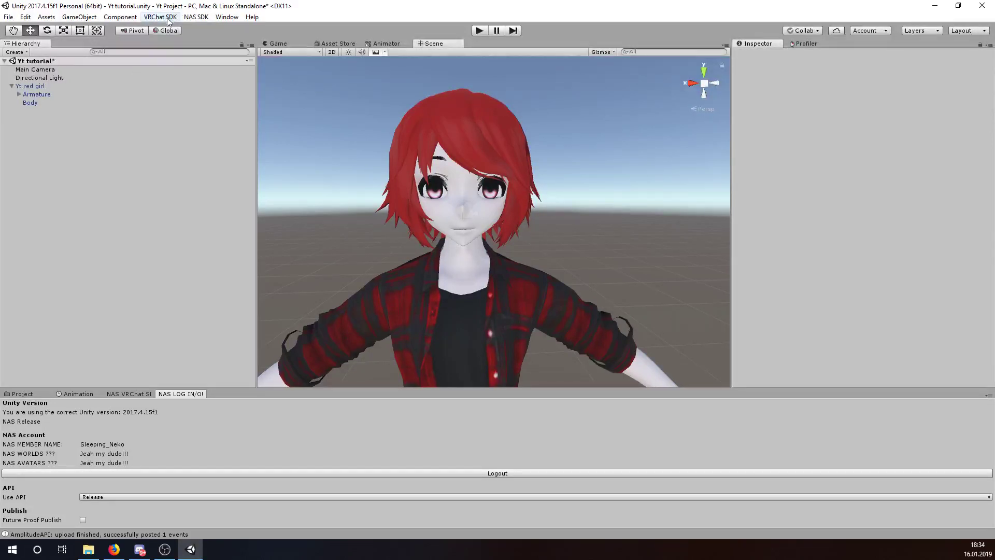
- Dock the NAS SDK Upload Panel in the bottom panel and enlarge it
click(146, 20)
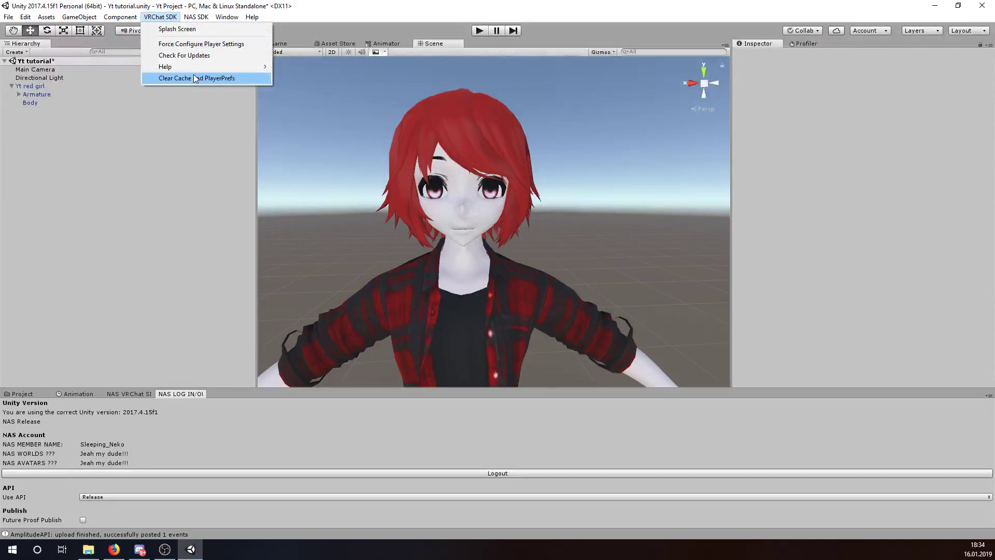
mouse_move(199, 19)
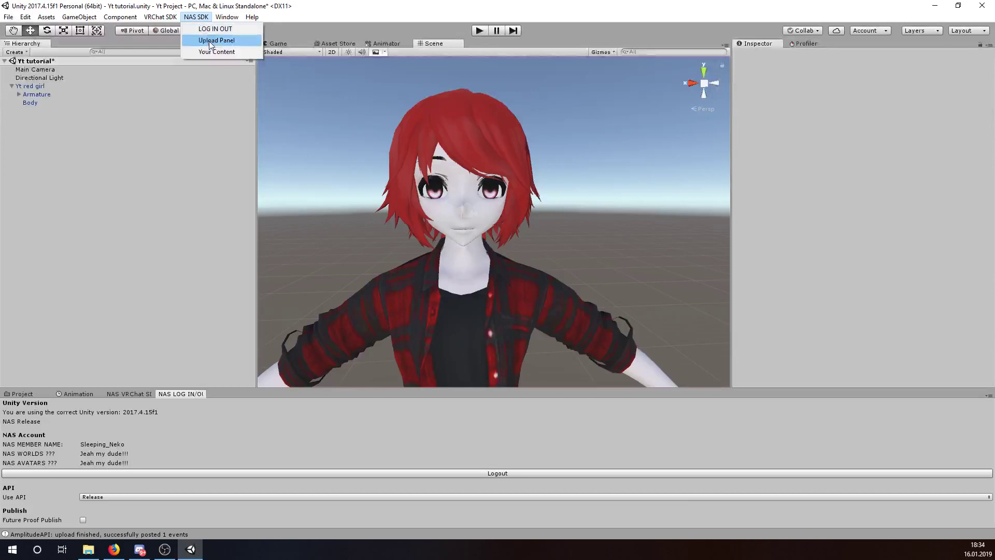
click(209, 41)
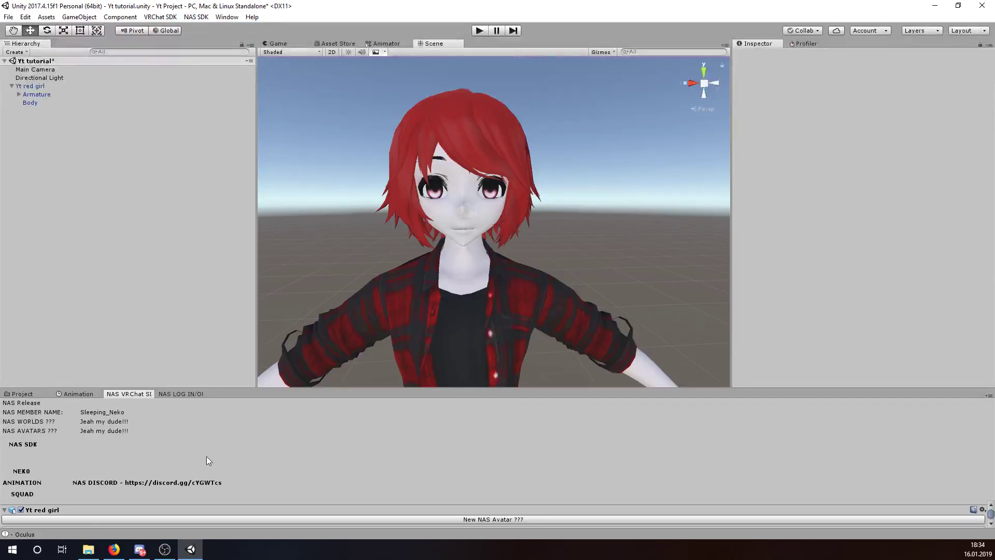
drag(159, 399, 417, 185)
drag(45, 138, 165, 396)
drag(261, 395, 166, 312)
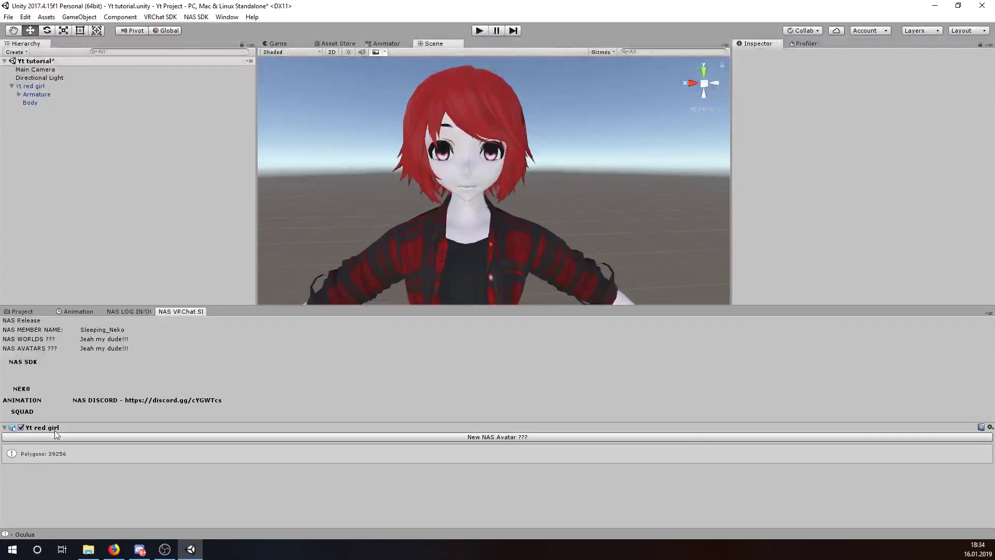
- Select Yt red girl so the panel lists the avatar at 39256 polygons
click(35, 94)
click(31, 86)
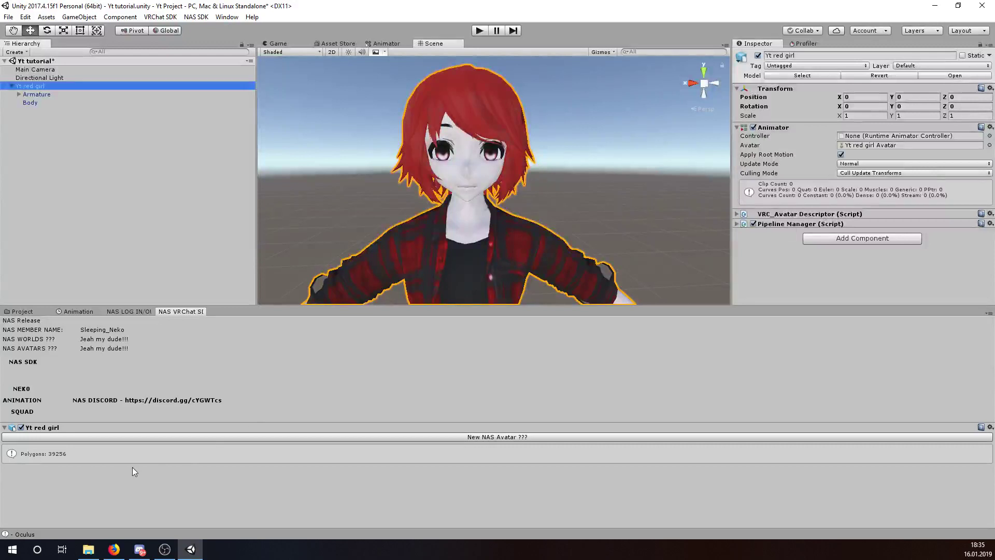
click(64, 458)
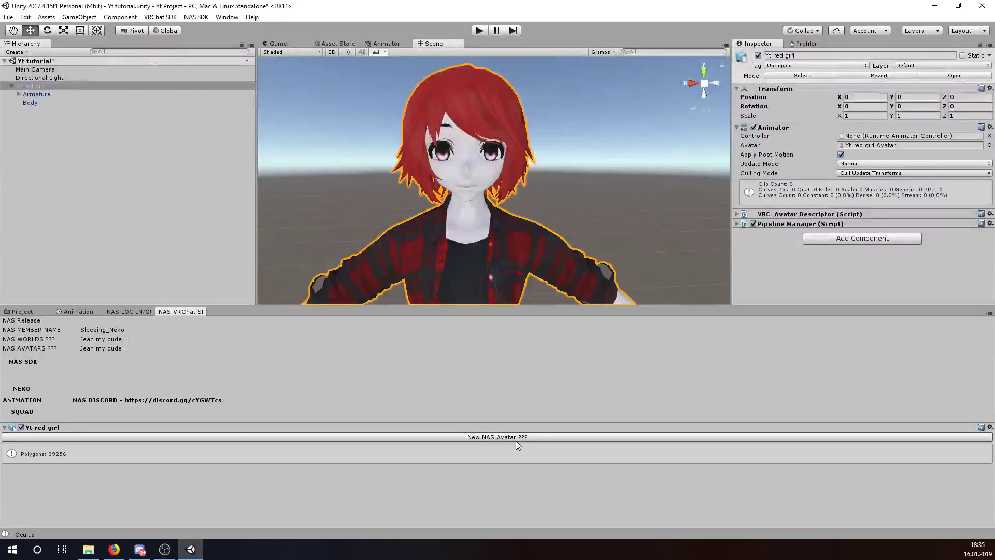
- Start a new NAS avatar upload and name it 'Yt avatar'
click(549, 436)
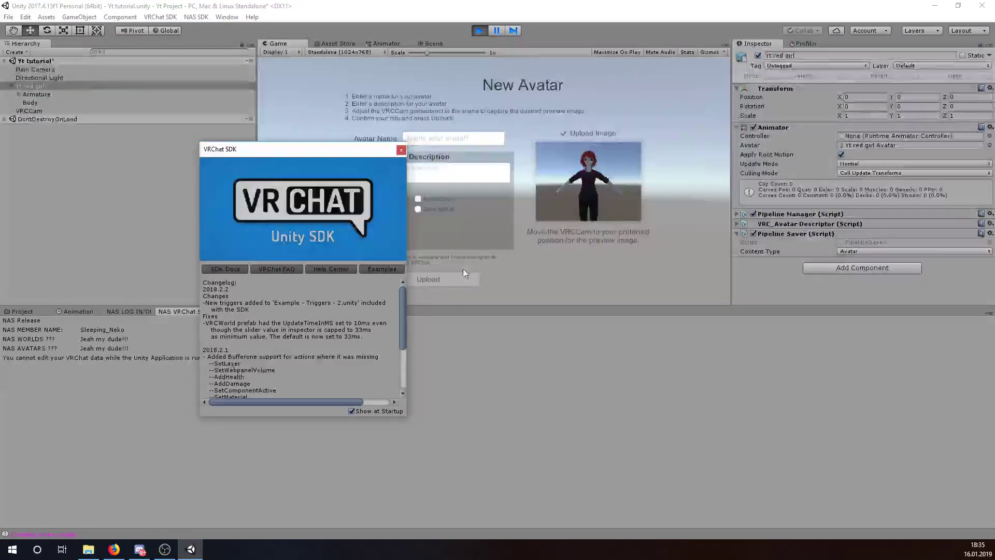
click(401, 149)
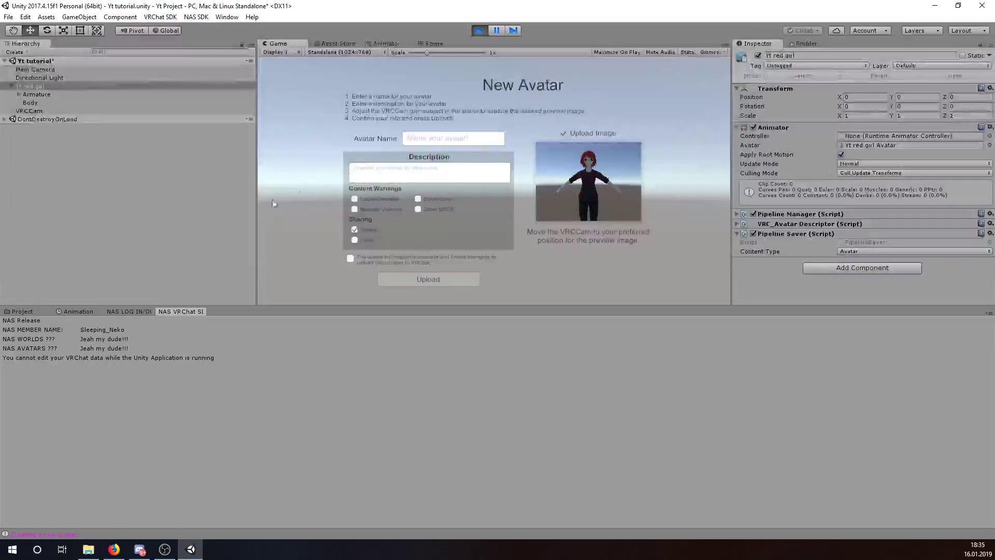
click(431, 137)
text(Yt avatar)
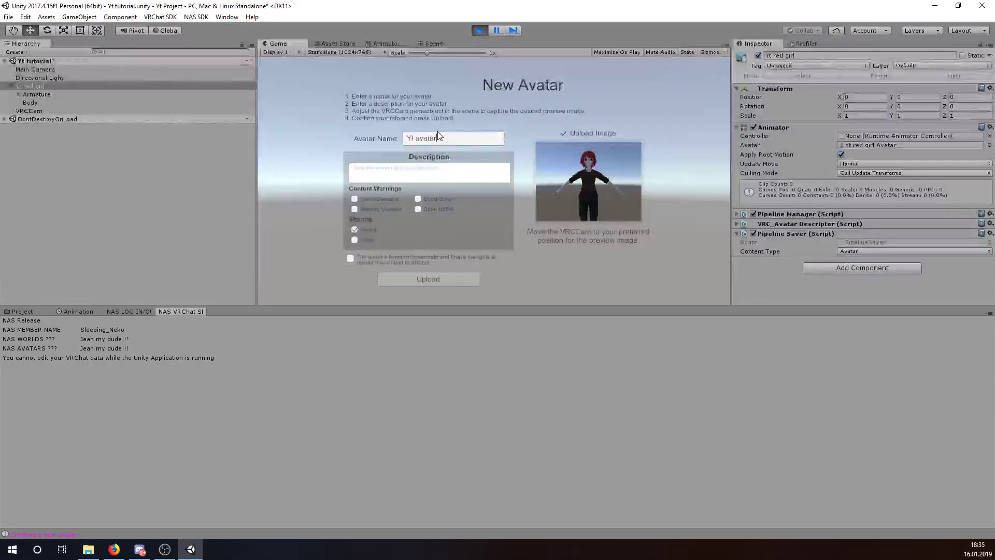
- Set the avatar's sharing option and confirm the information is accurate
click(469, 167)
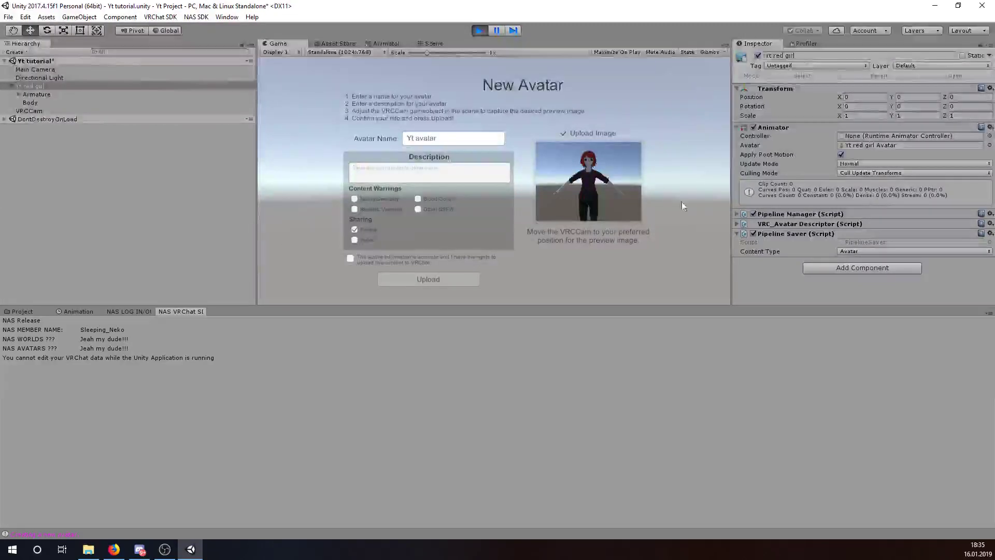
click(355, 239)
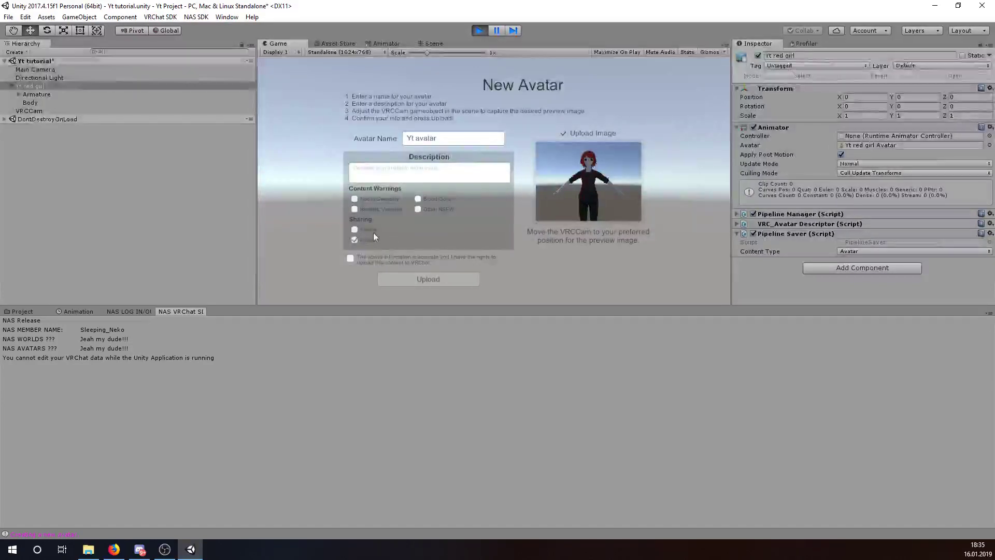
click(355, 229)
click(354, 229)
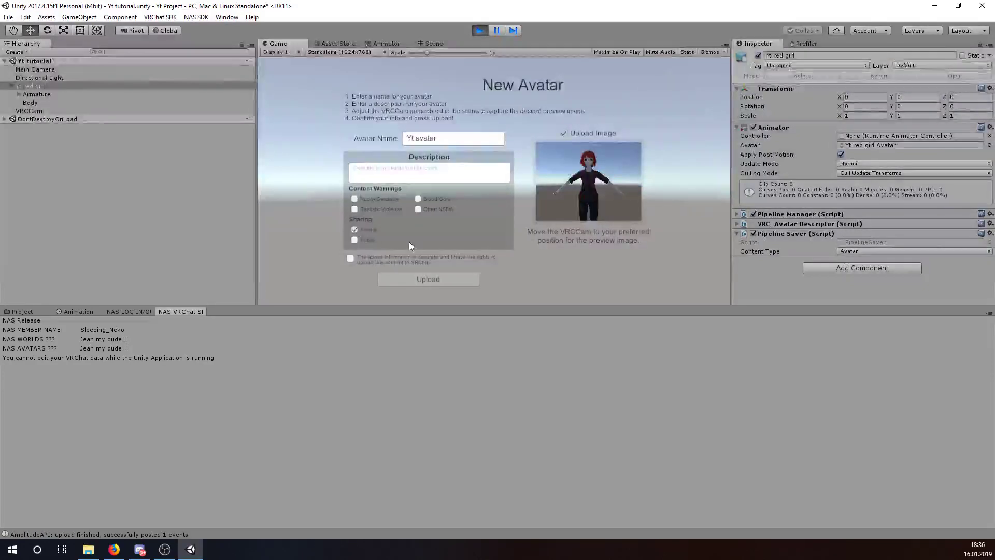
click(350, 257)
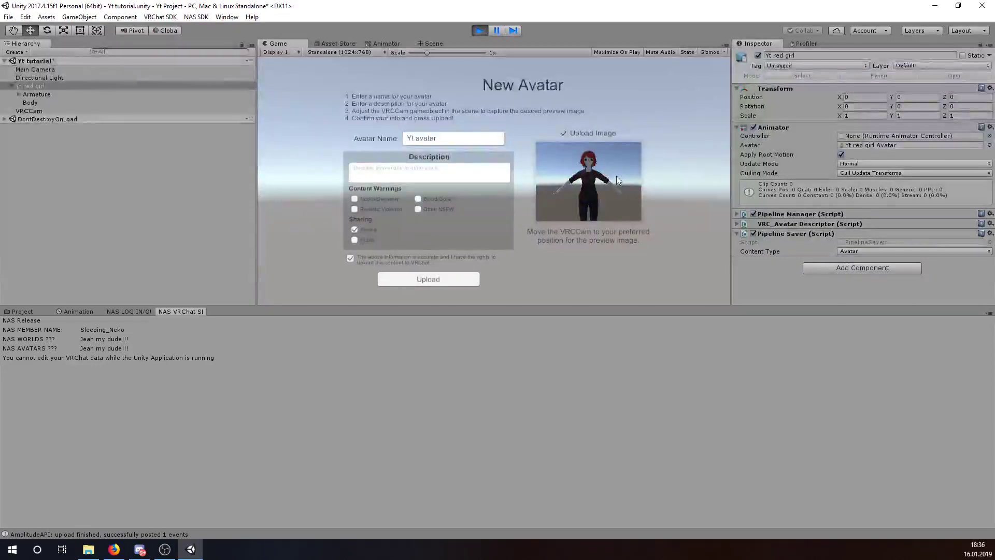
click(430, 42)
- Move VRCCam to position 0, 1.165, 1.284 so its preview frames the whole avatar
scroll(450, 175, down, 5)
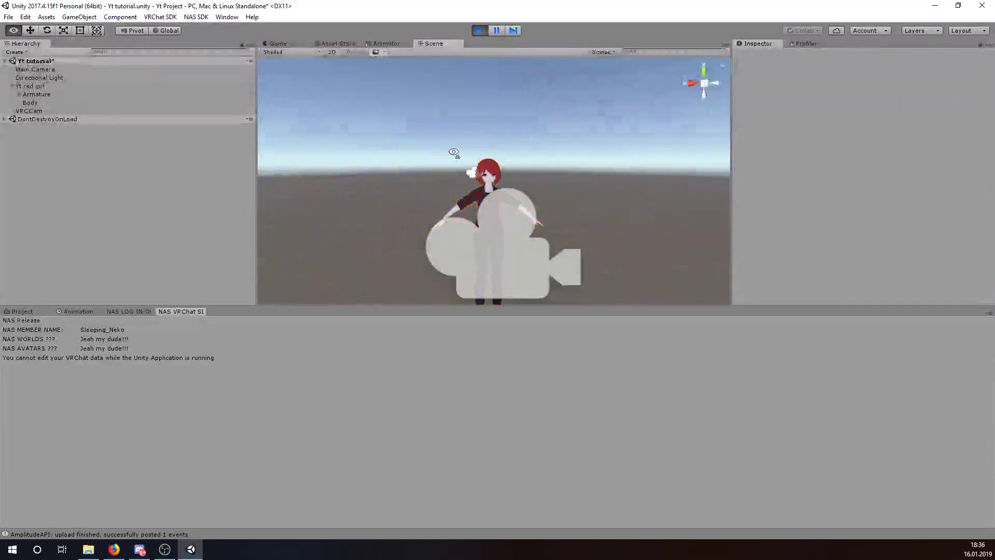
click(107, 111)
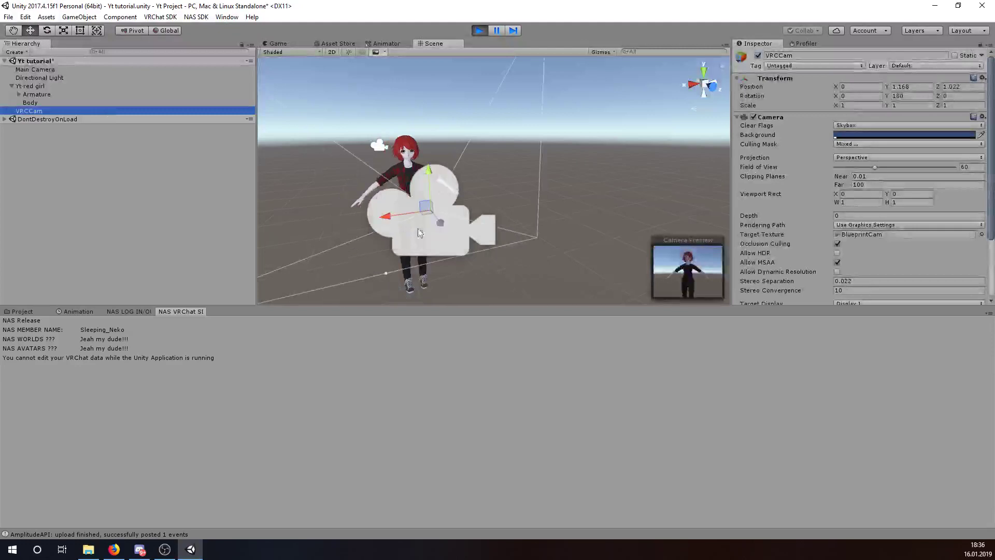
click(429, 214)
drag(428, 214, 775, 262)
middle_drag(535, 274, 451, 157)
key(f)
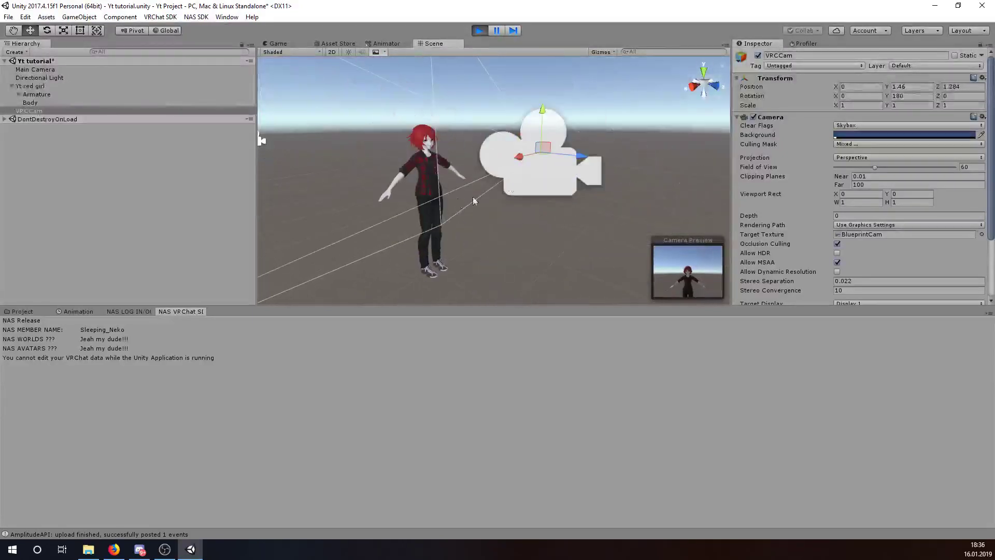
drag(541, 148, 342, 161)
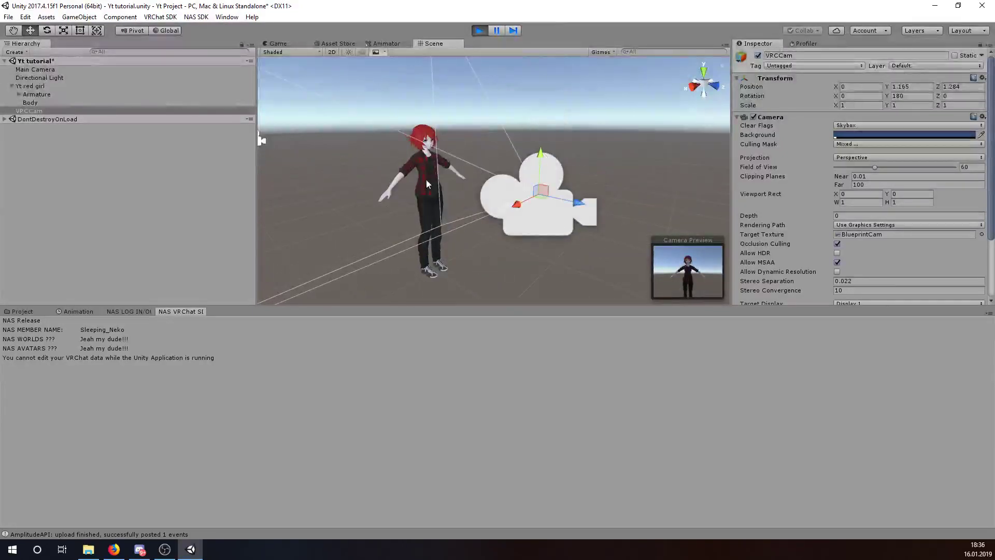
click(335, 221)
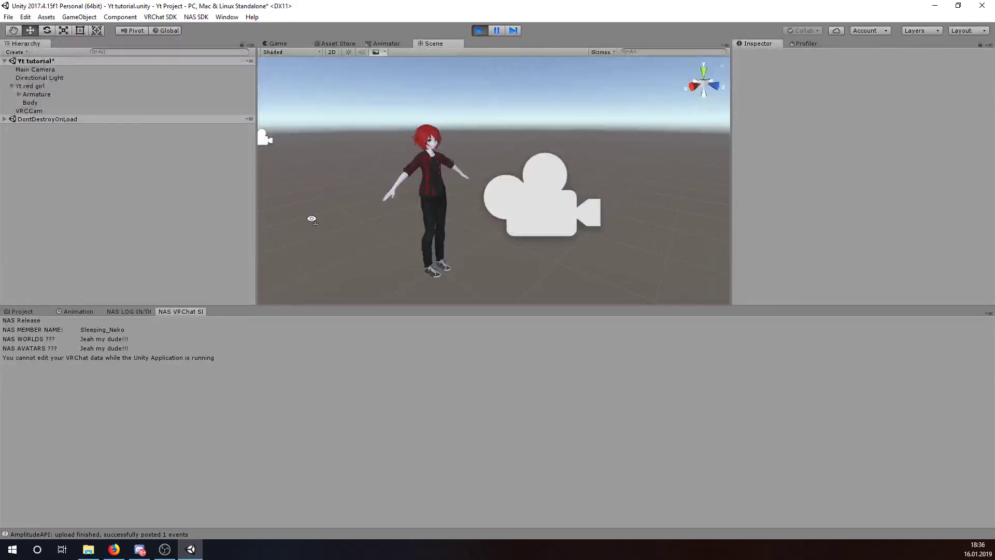
- Add a Plane rotated X 90 and place it behind the avatar at Z -1.28
right_click(42, 213)
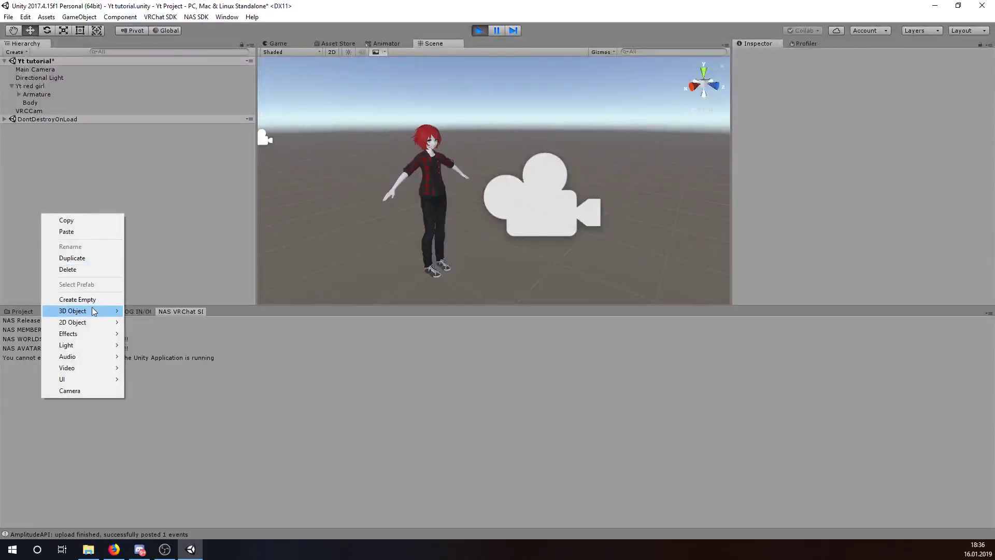
mouse_move(123, 316)
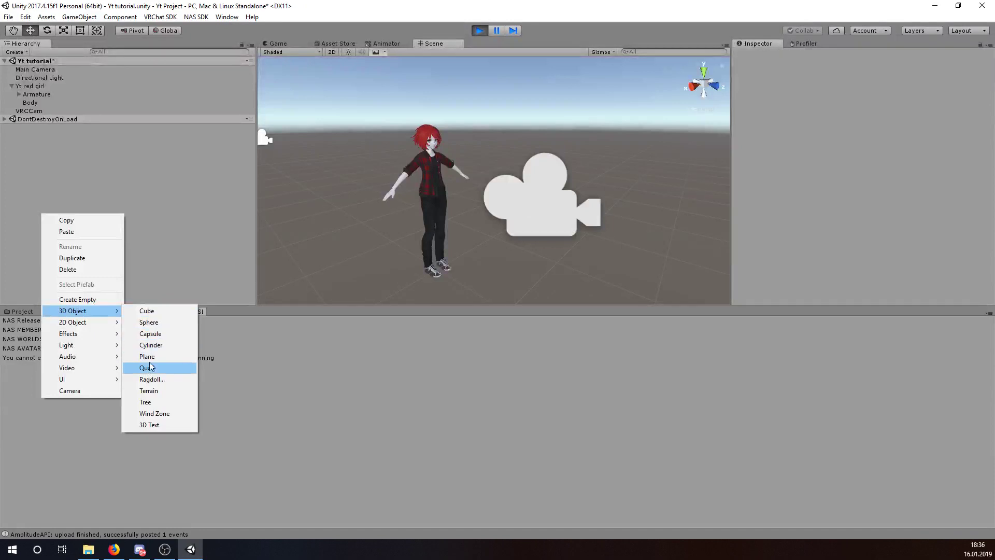
click(148, 356)
click(866, 96)
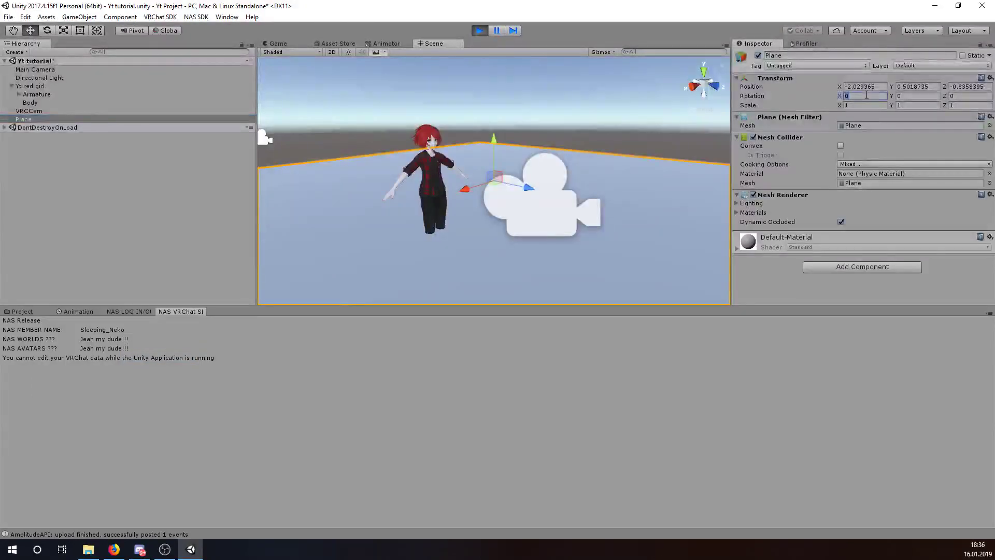
text(90)
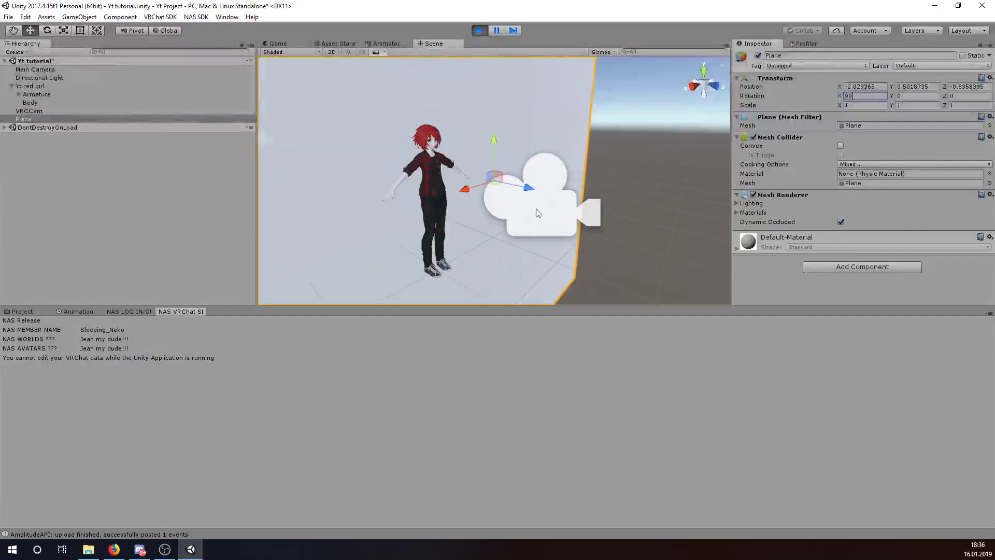
drag(528, 187, 516, 185)
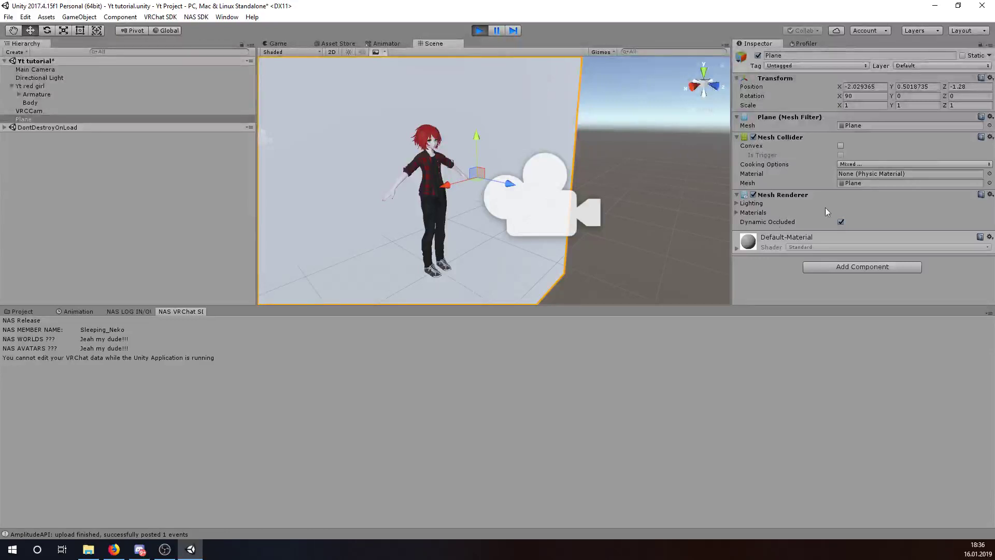
click(752, 212)
- Give the backdrop Plane SlideShowMaterial and search the project assets for 'sky'
click(989, 231)
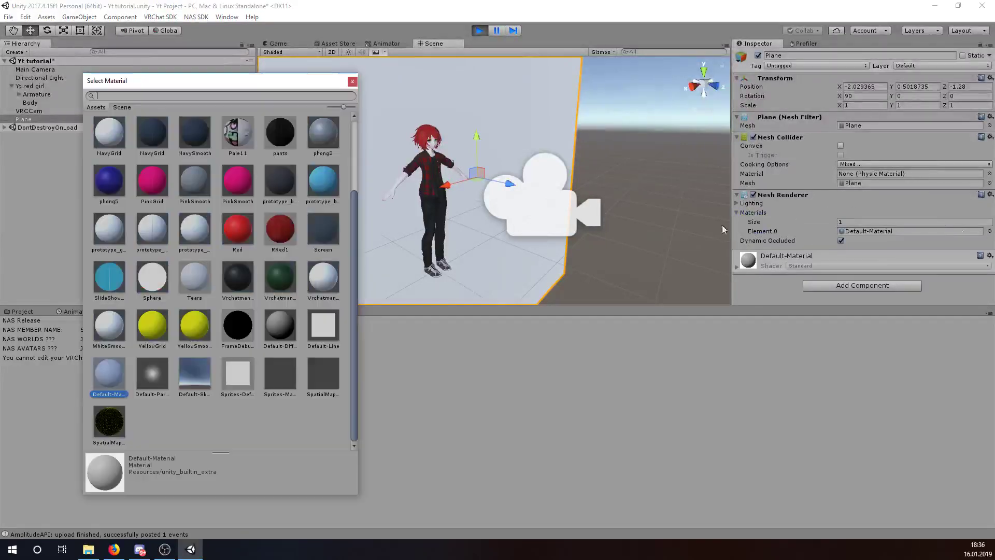
click(241, 229)
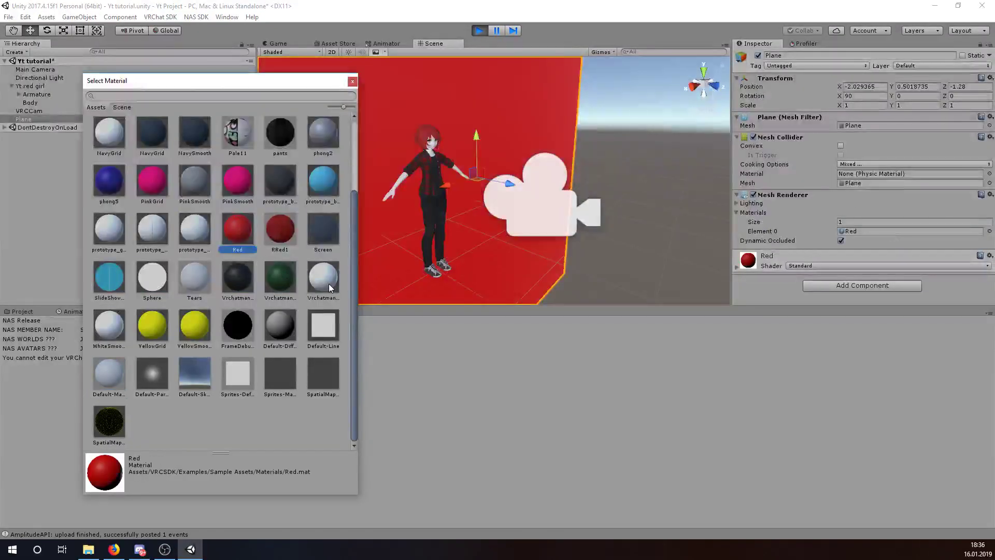
scroll(300, 245, up, 3)
click(280, 134)
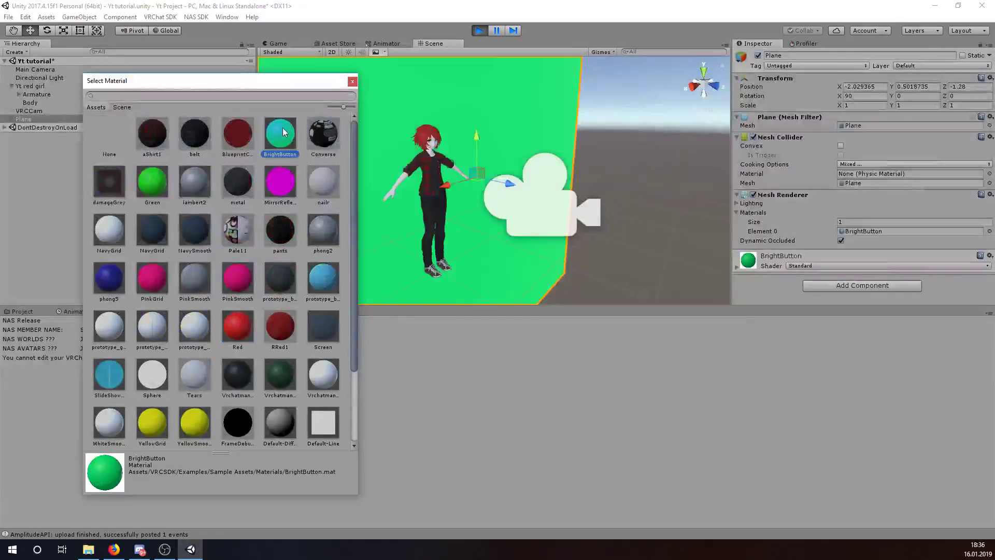
click(110, 372)
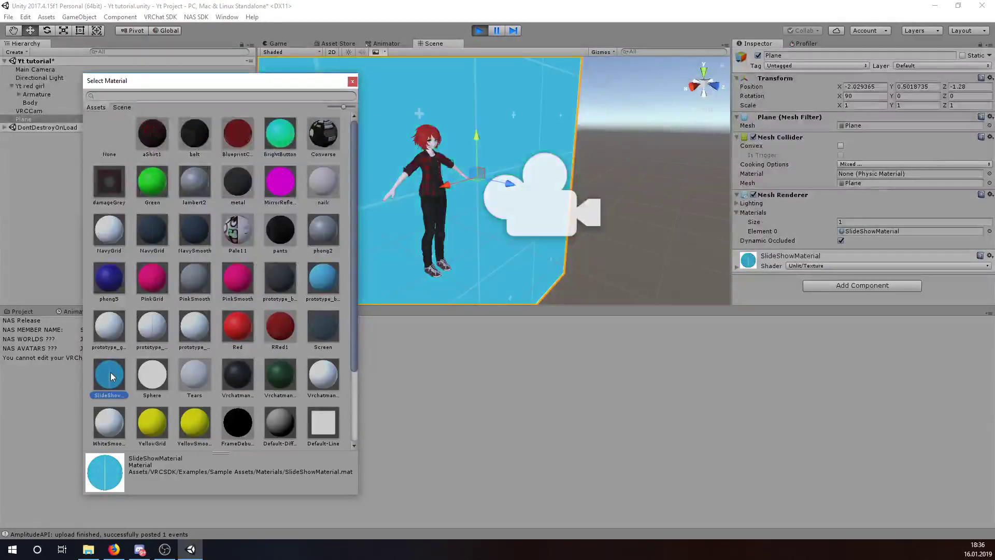
double_click(110, 372)
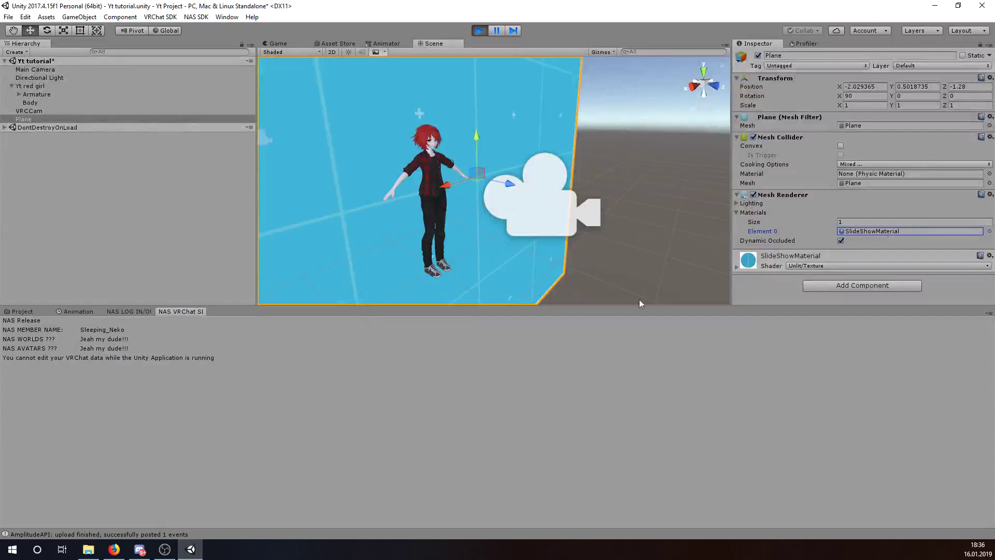
key(ctrl+5)
text(sky)
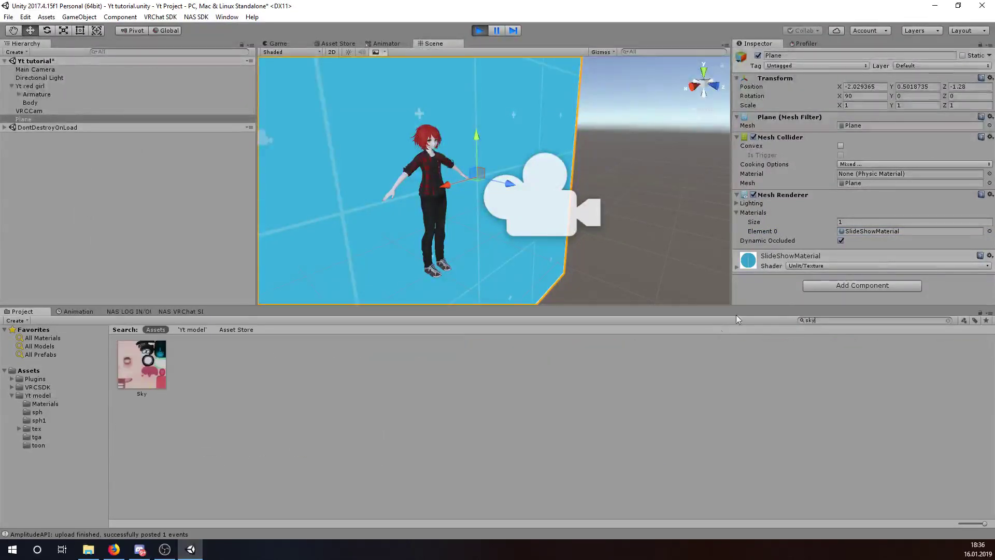
- Try BlueprintCam and aShirt textures on SlideShowMaterial, settling on damageGRNoAlpha
click(774, 256)
scroll(881, 233, down, 2)
click(975, 243)
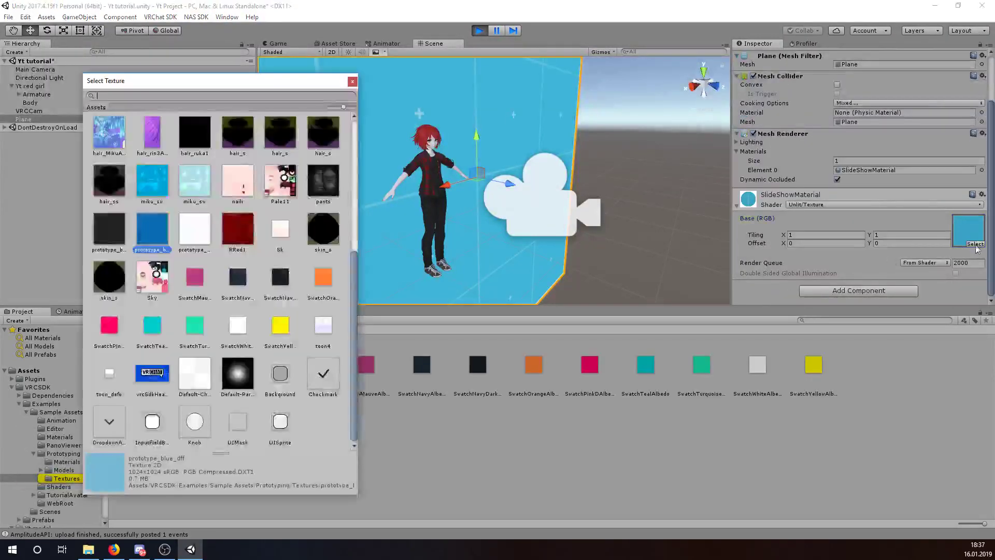
scroll(280, 259, up, 2)
scroll(280, 261, up, 4)
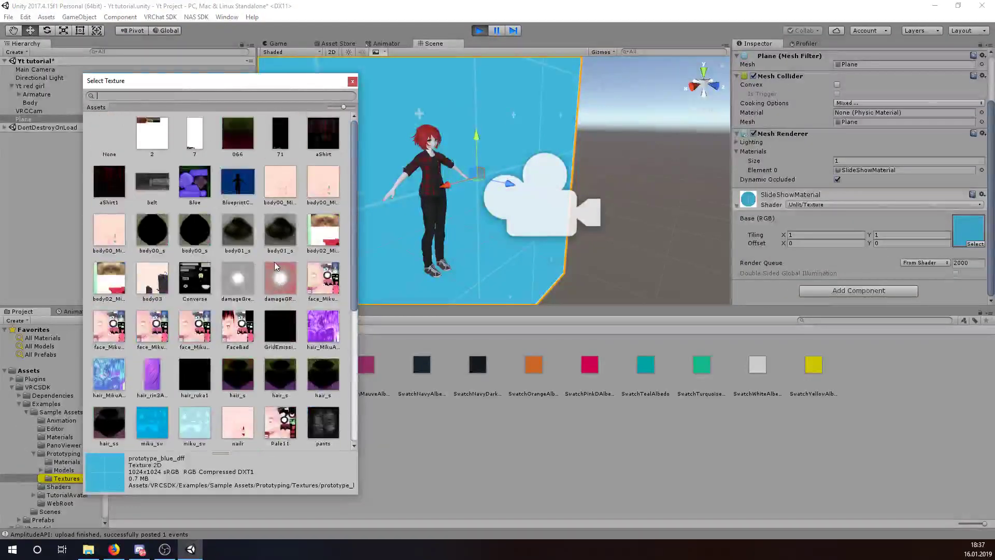
click(234, 181)
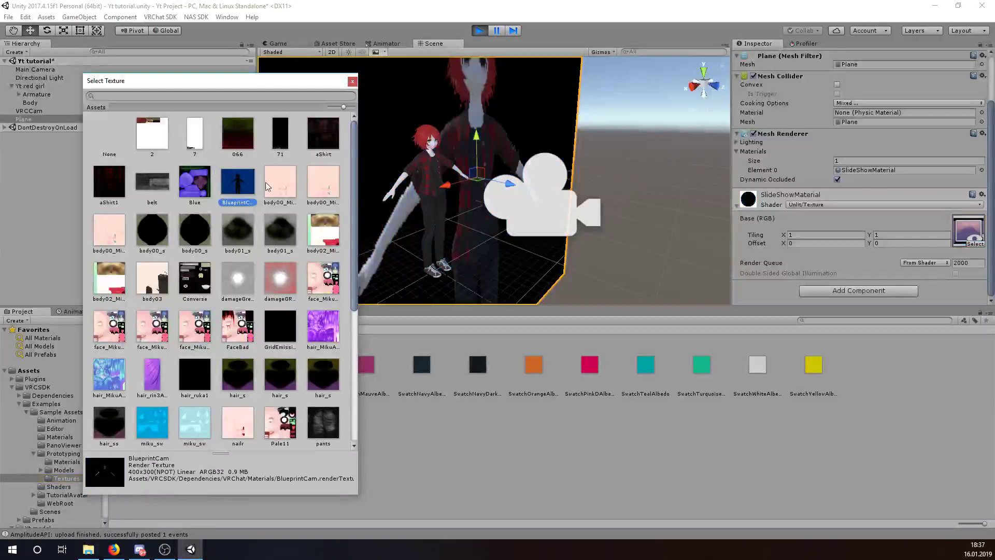
click(322, 133)
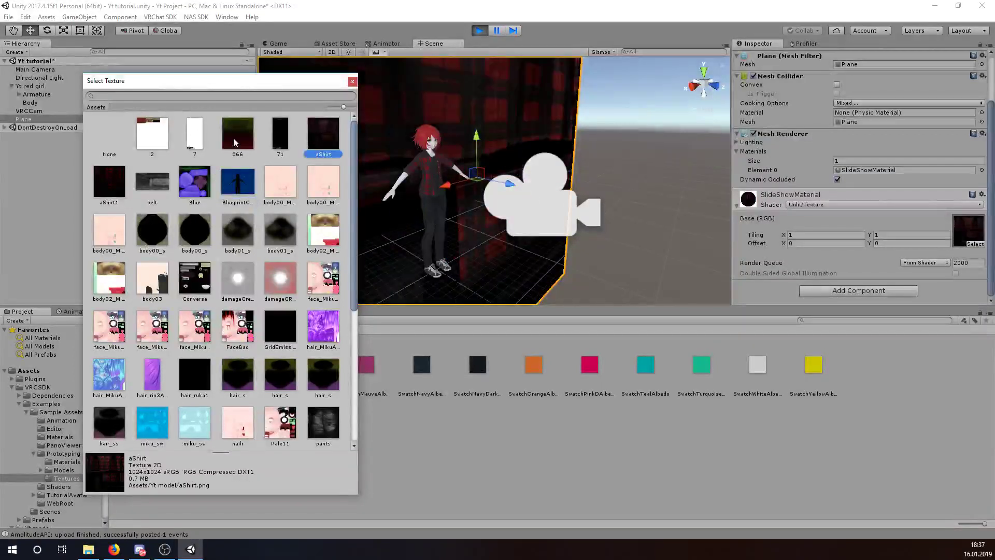
click(290, 285)
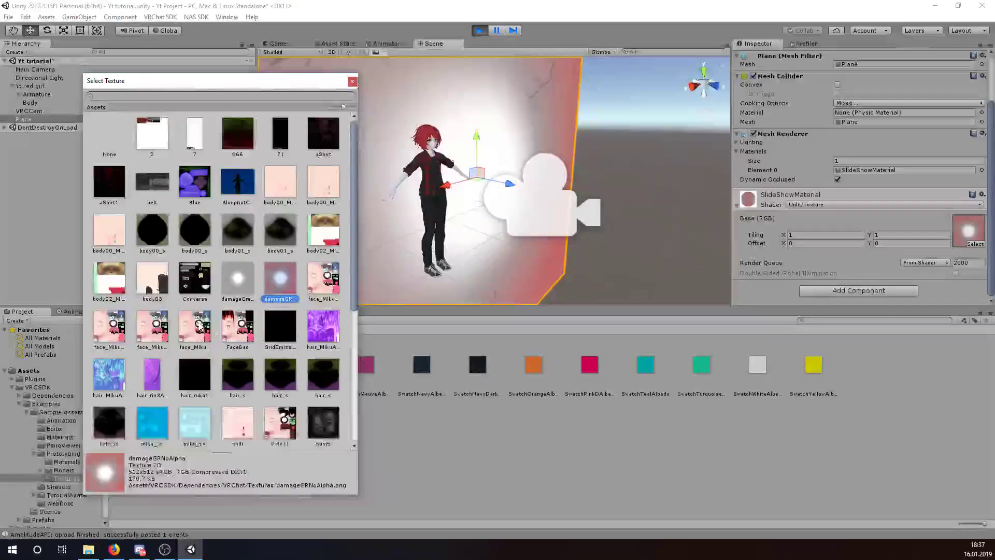
scroll(232, 344, down, 3)
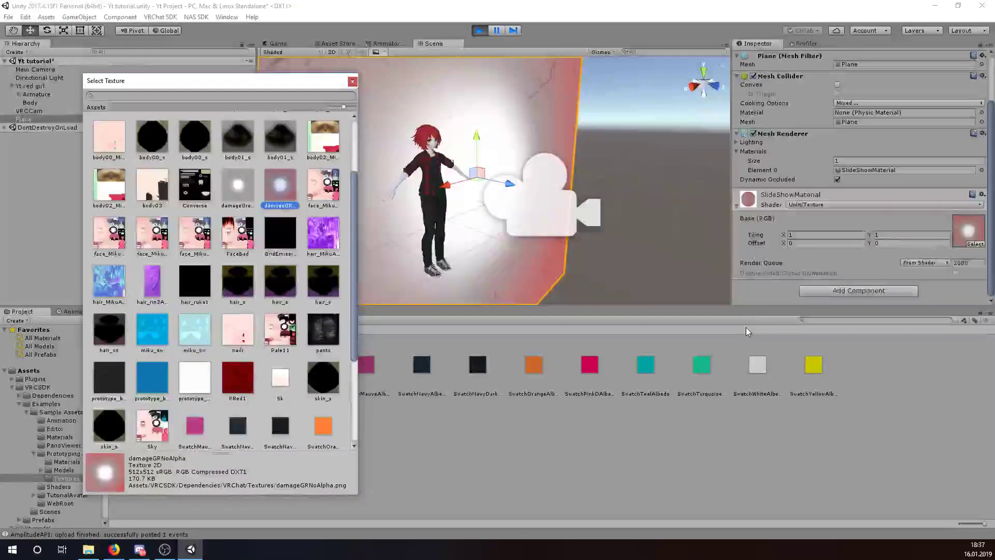
key(Escape)
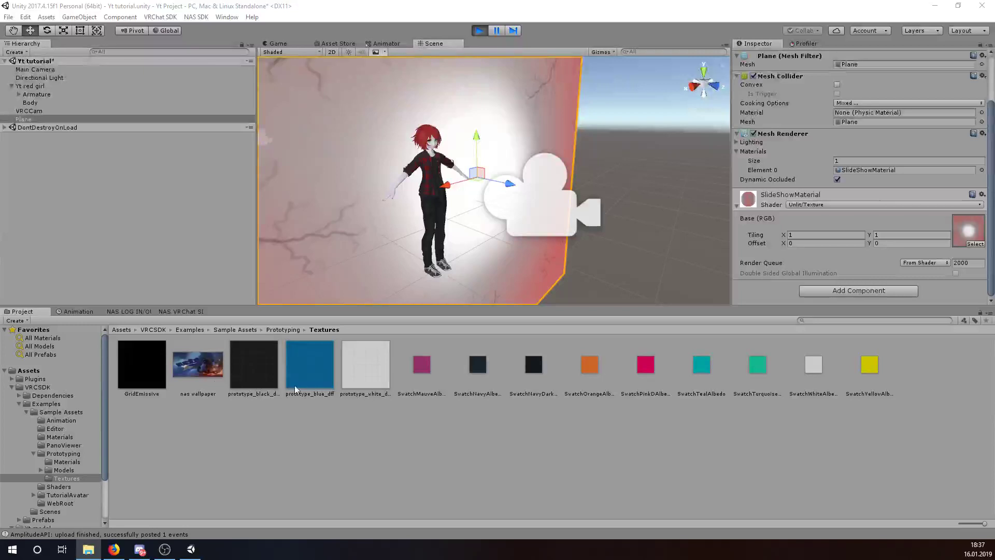
- Apply the nas wallpaper texture to the Base (RGB) slot and compare it in the upload preview
drag(197, 364, 968, 239)
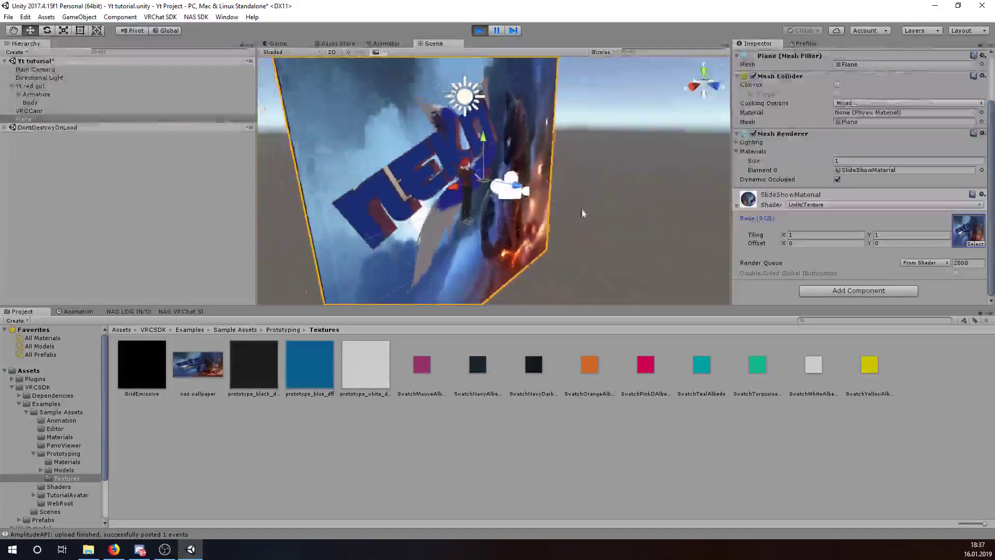
click(278, 43)
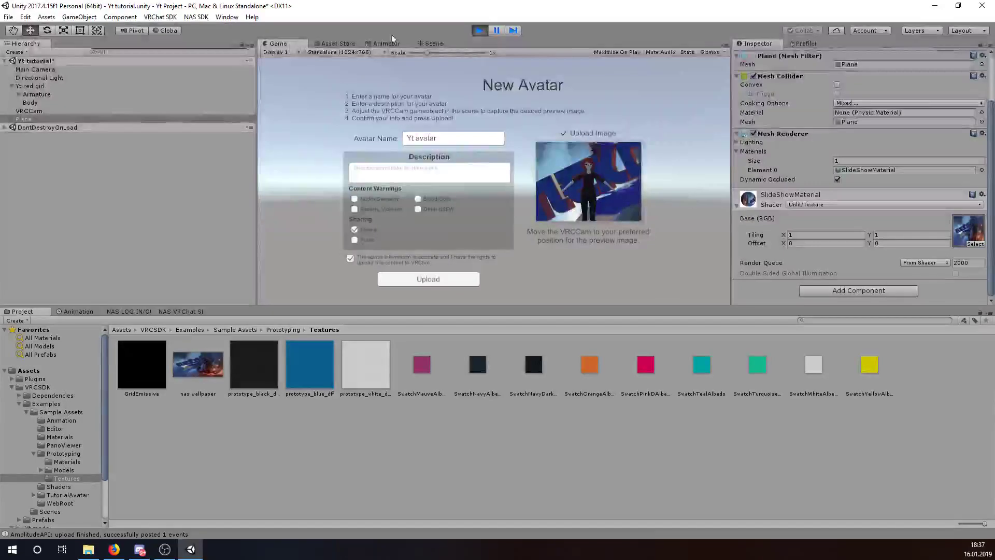
click(434, 43)
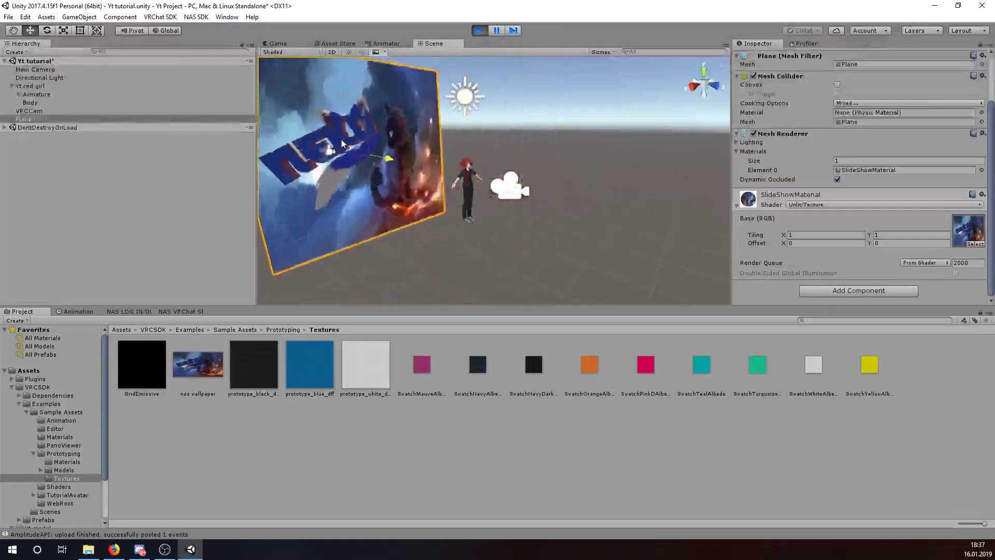
click(282, 44)
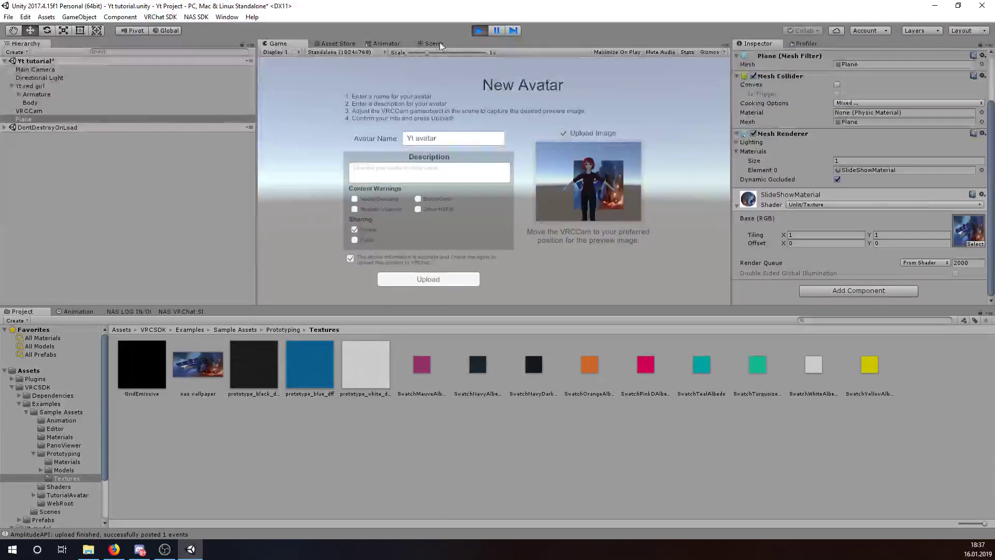
click(434, 43)
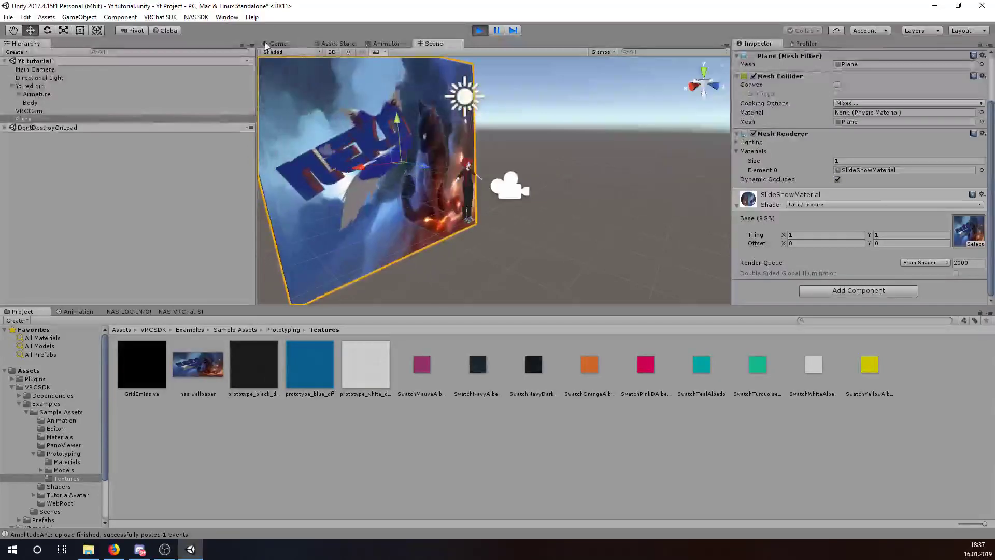
click(275, 44)
click(433, 44)
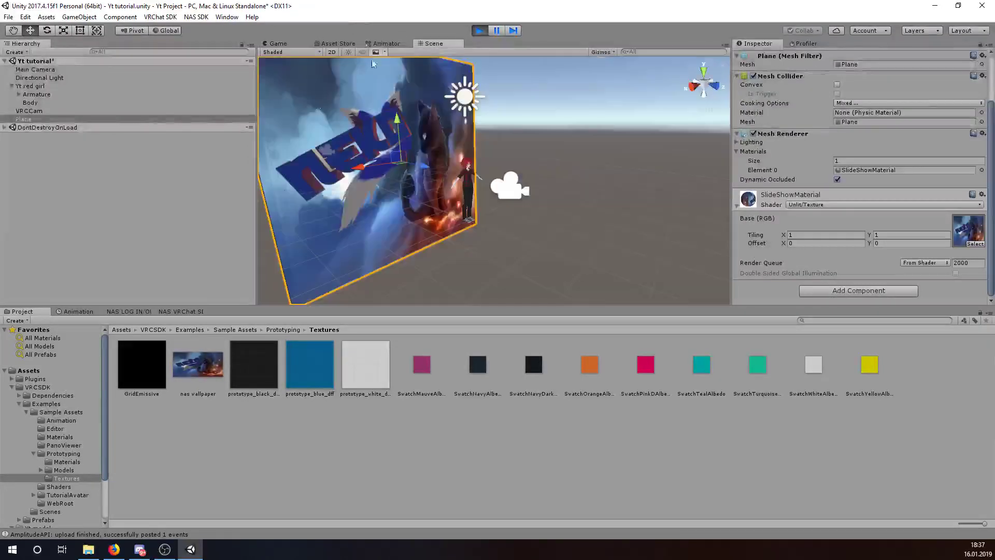
- Reposition the backdrop plane behind the avatar, undoing the stray moves
click(49, 69)
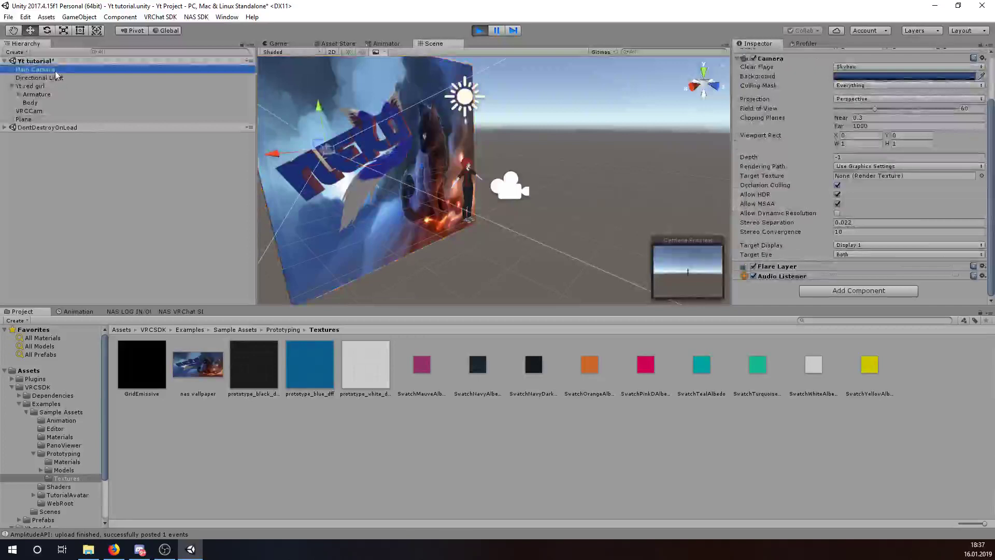
click(50, 111)
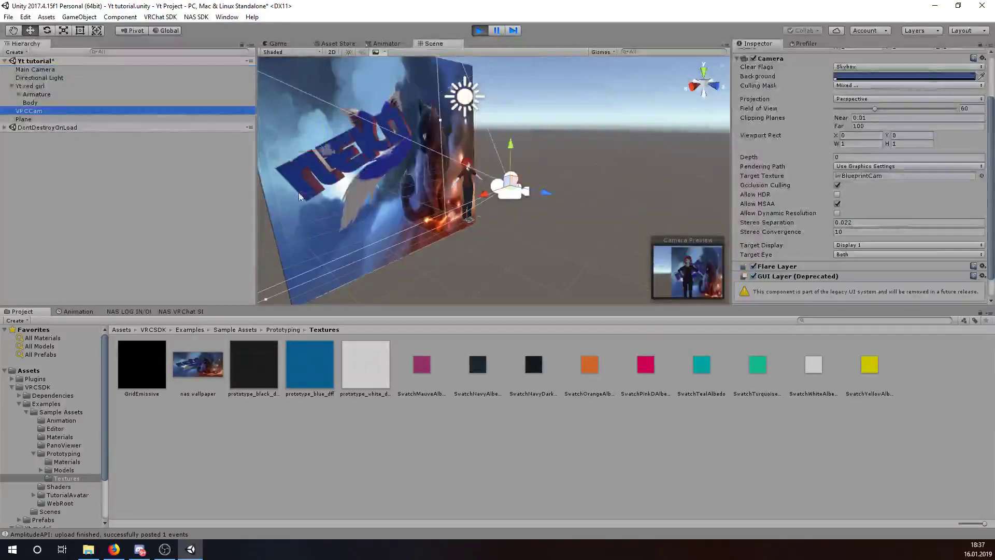
click(361, 156)
drag(421, 169, 391, 172)
click(85, 112)
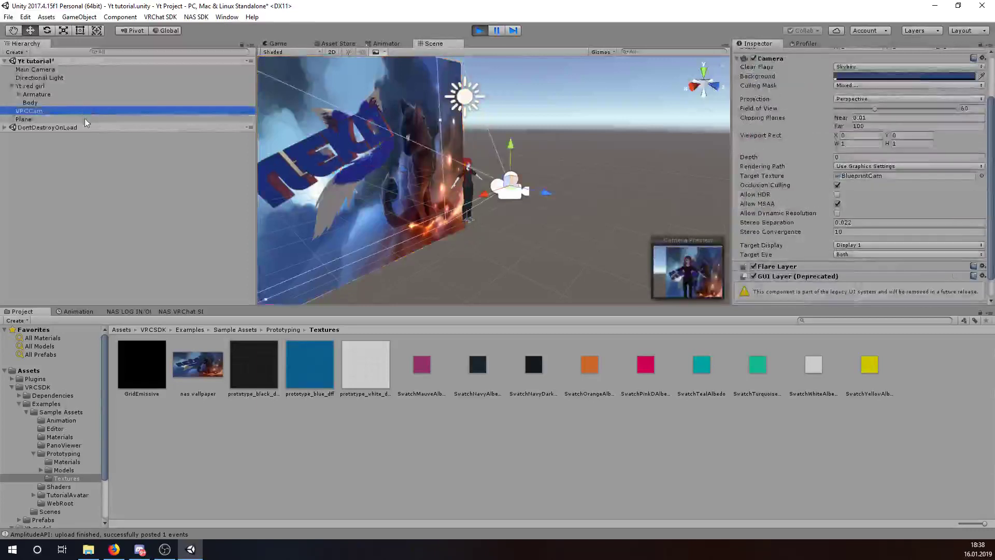
click(85, 119)
click(331, 179)
drag(331, 179, 405, 166)
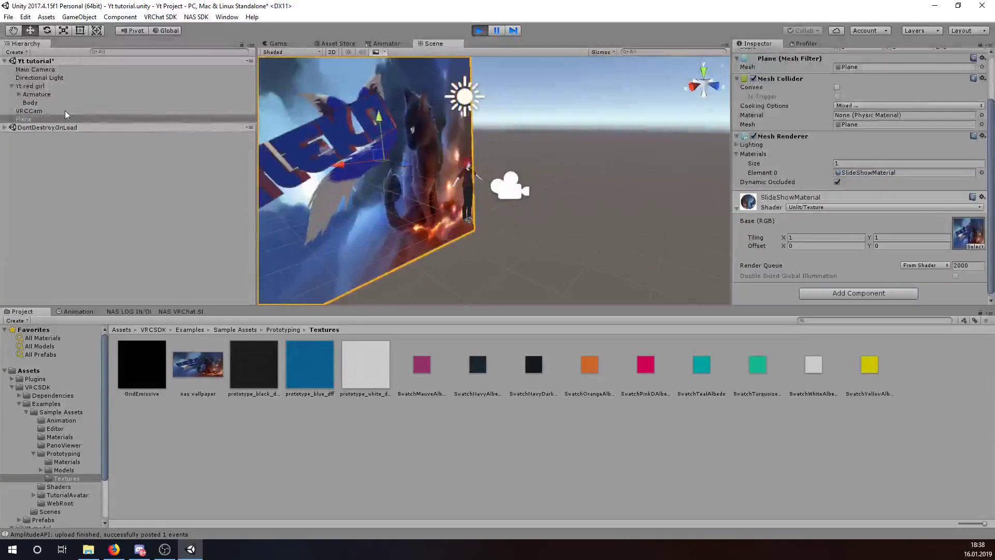
click(54, 111)
key(ctrl+z)
key(ctrl+z)
key(ctrl+z)
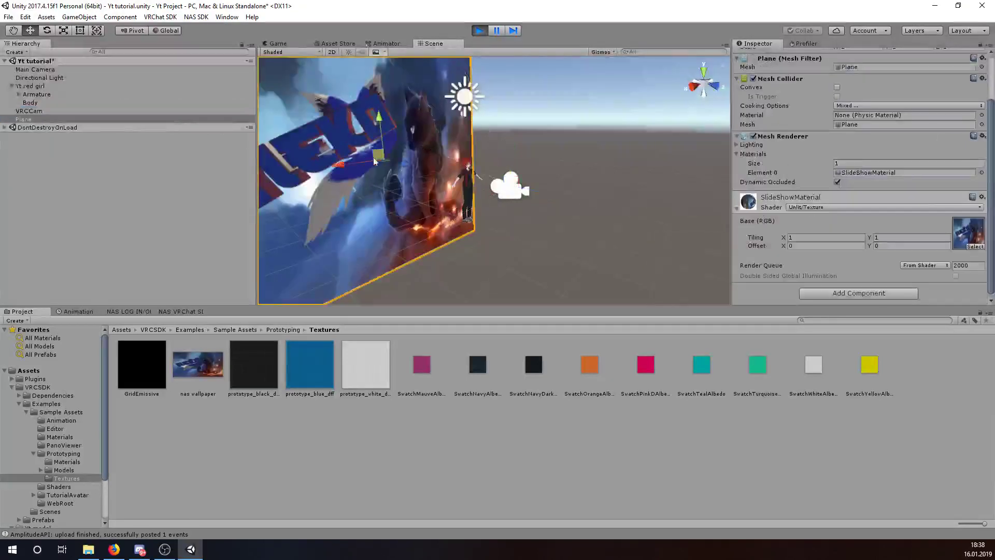
click(67, 111)
click(66, 119)
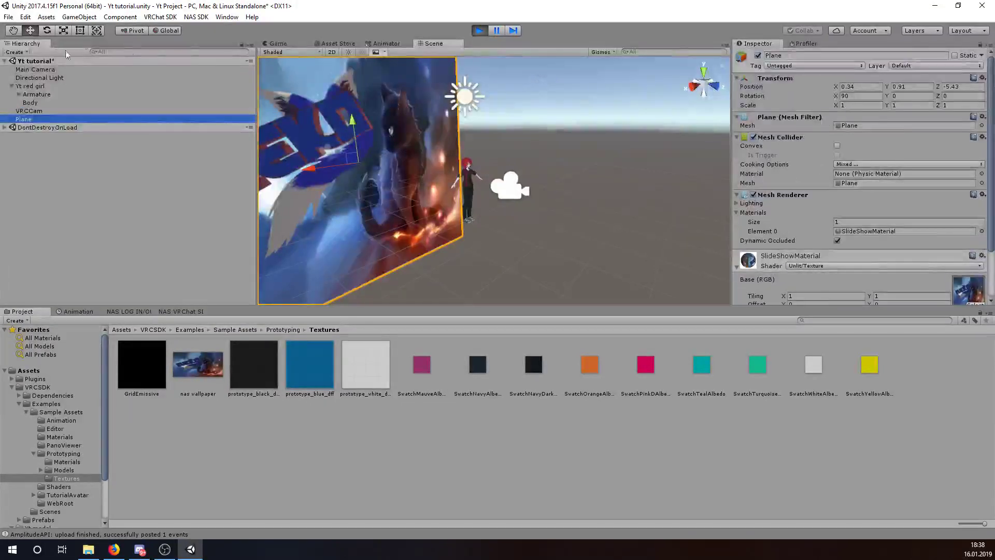
- Stretch the backdrop plane to Scale X 1.51742 and check the upload preview
click(329, 175)
key(r)
drag(308, 169, 280, 163)
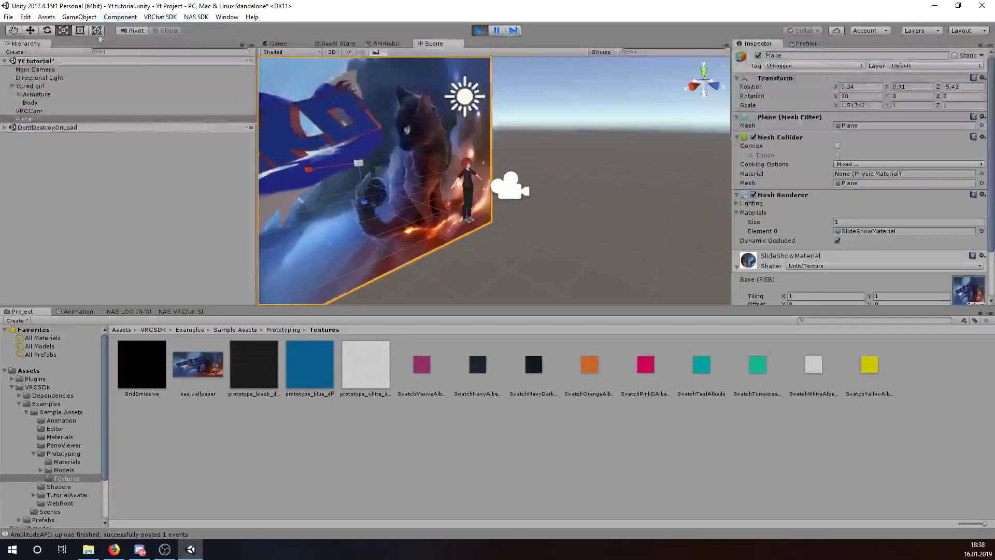
click(279, 45)
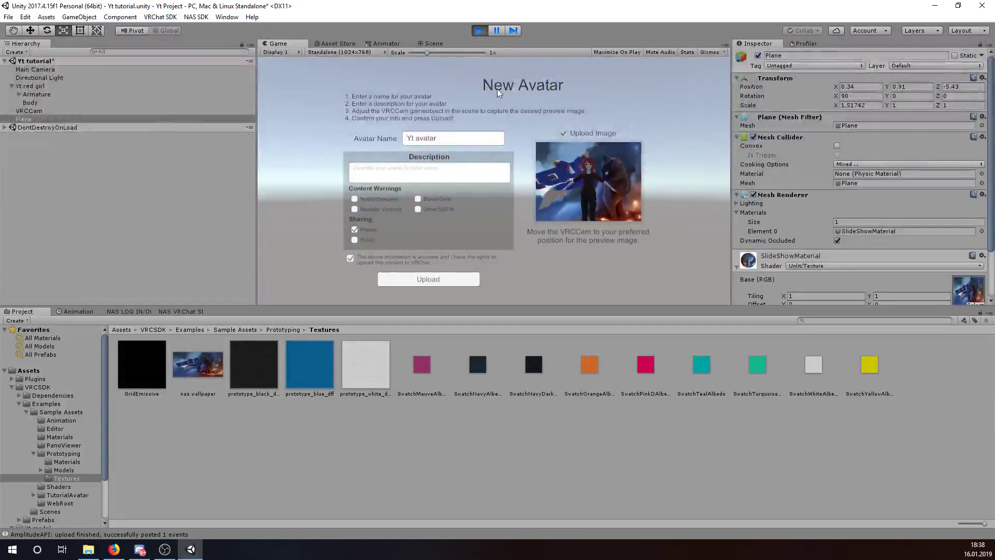
click(432, 43)
scroll(540, 216, up, 5)
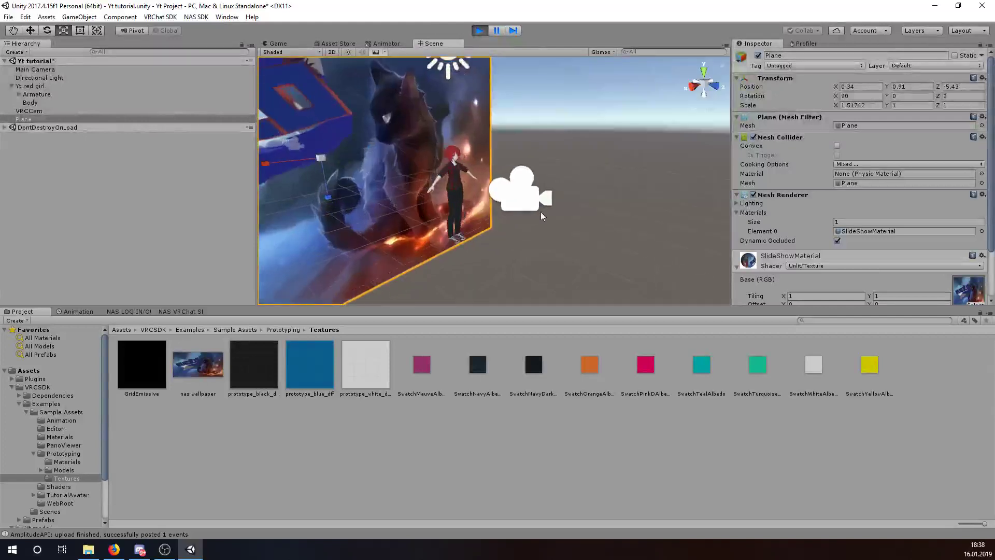
scroll(568, 243, down, 5)
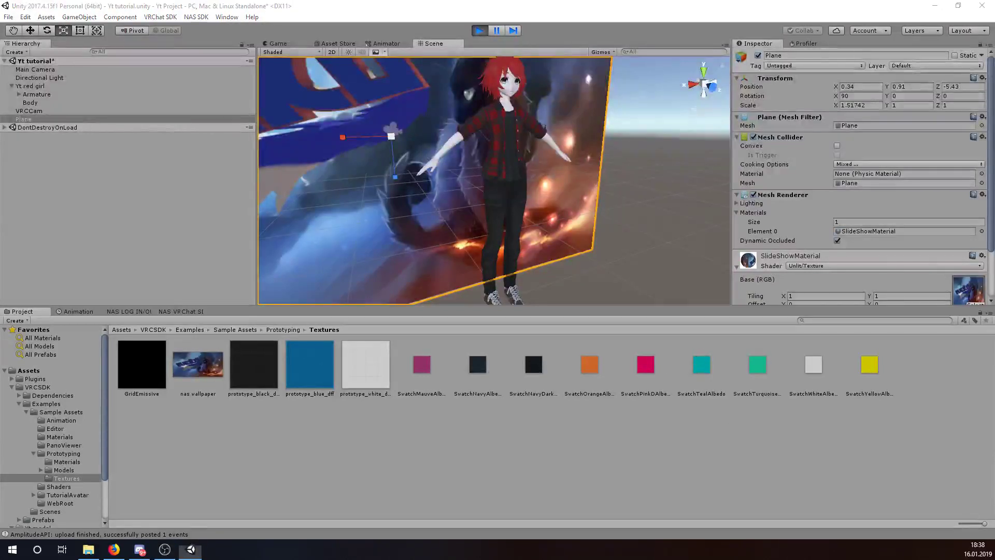
- Find the SSIdle file via Windows Search 'ssid' and import it into Unity's Textures folder
click(49, 549)
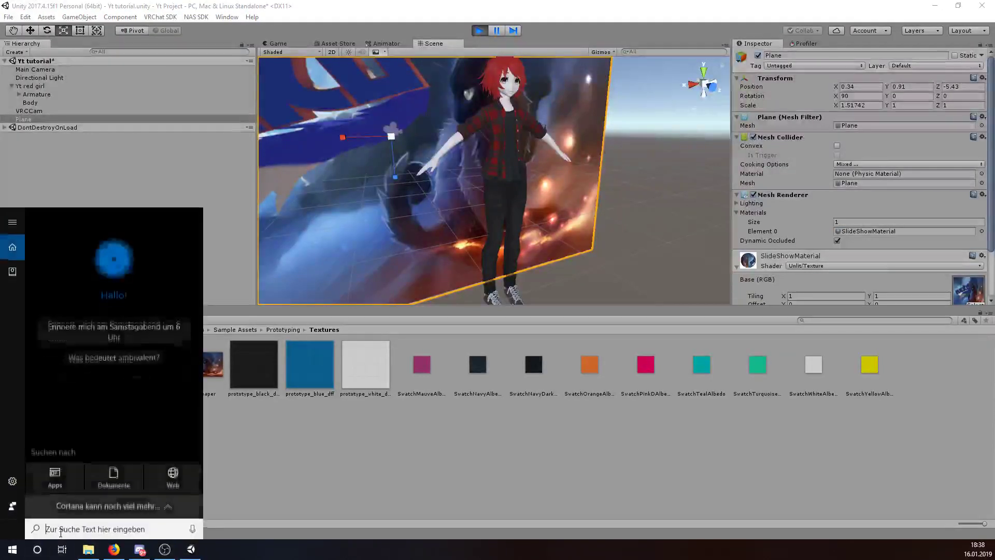
text(ss)
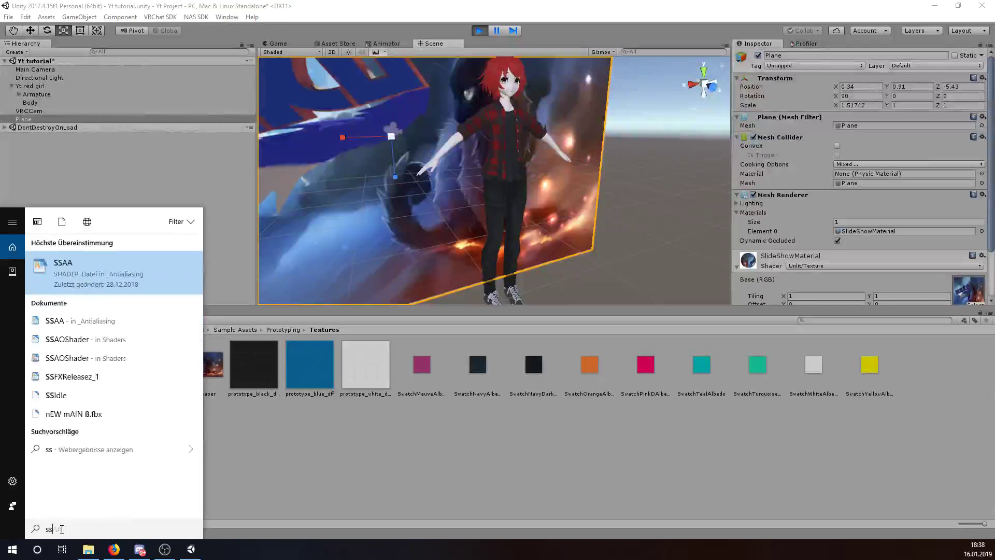
text(id)
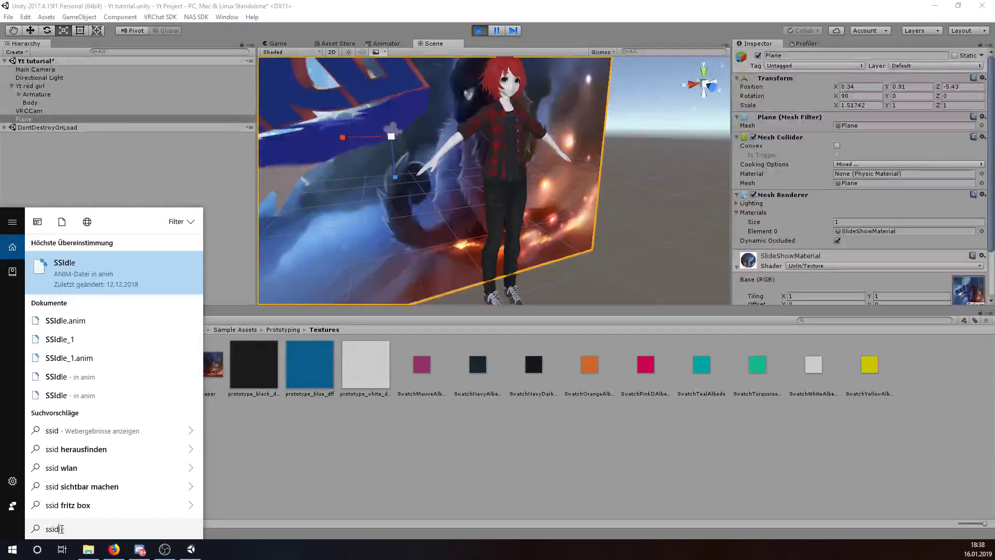
right_click(39, 275)
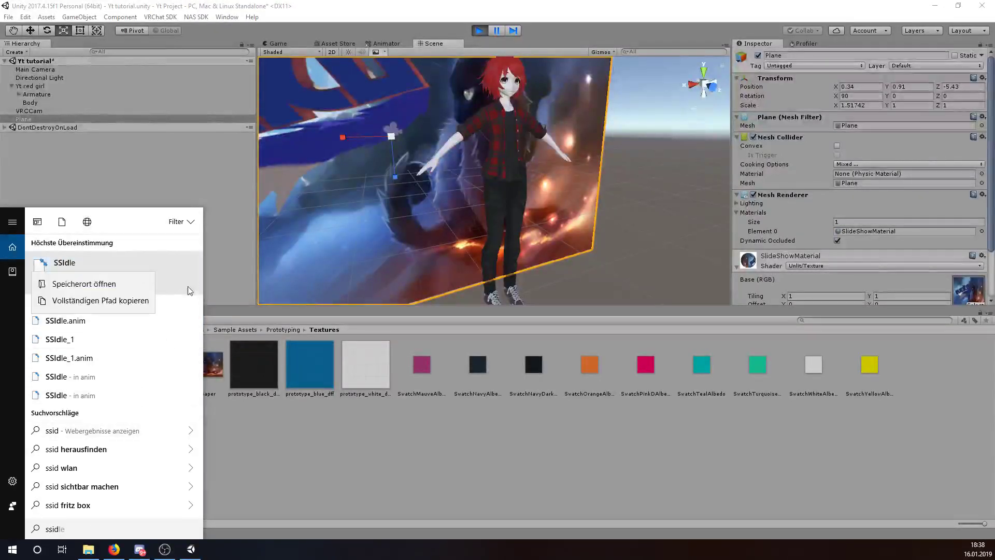
click(78, 280)
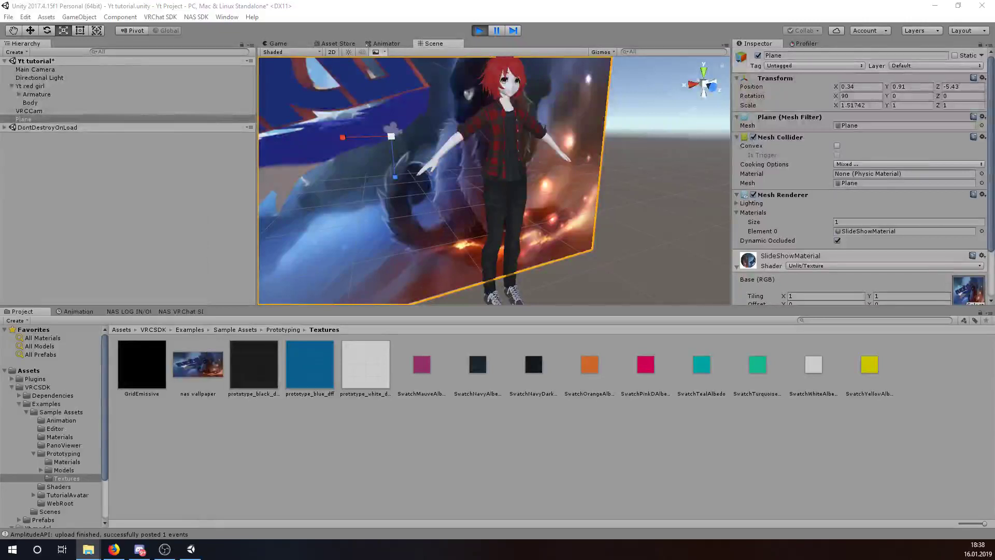
drag(309, 302, 220, 428)
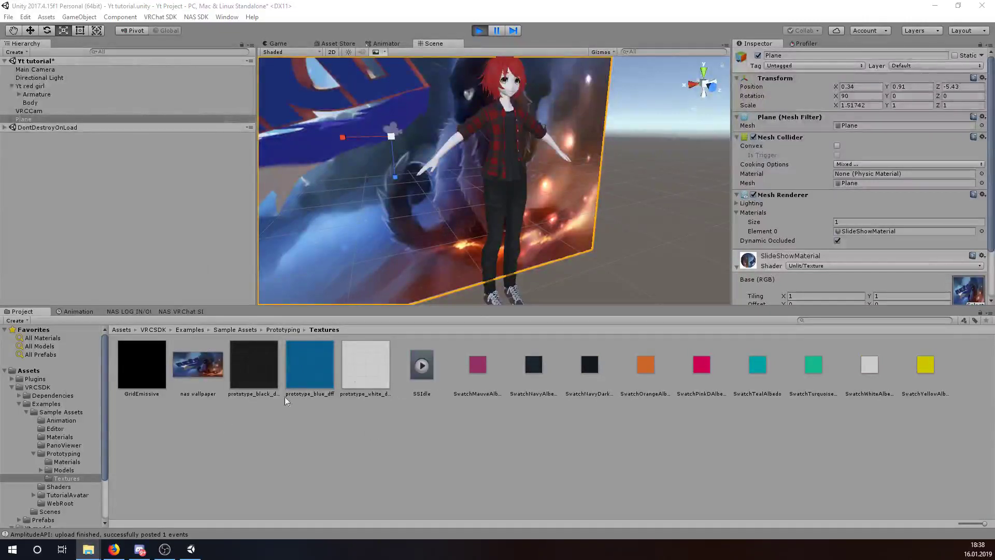
- Apply the SSIdle animation to Yt red girl and check the upload preview
drag(422, 367, 37, 88)
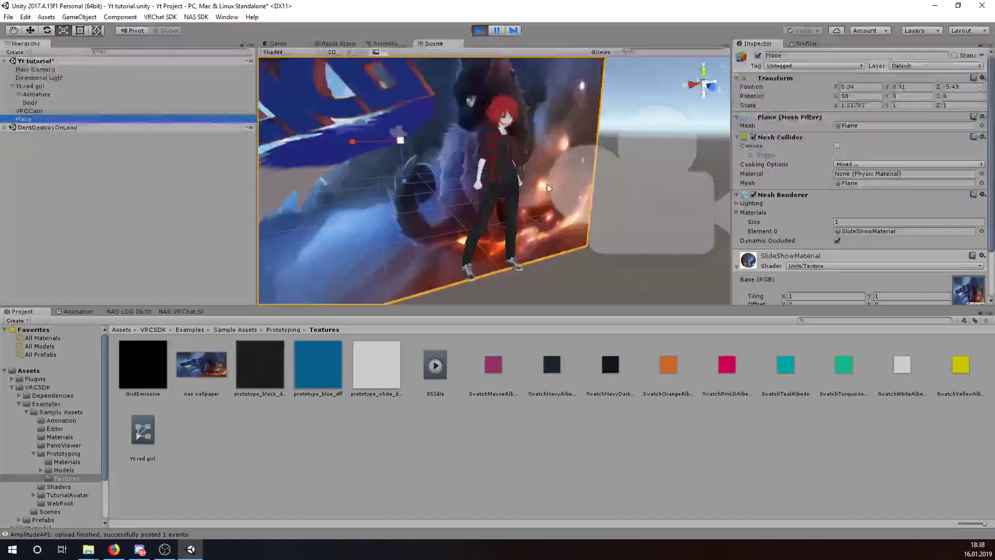
click(277, 44)
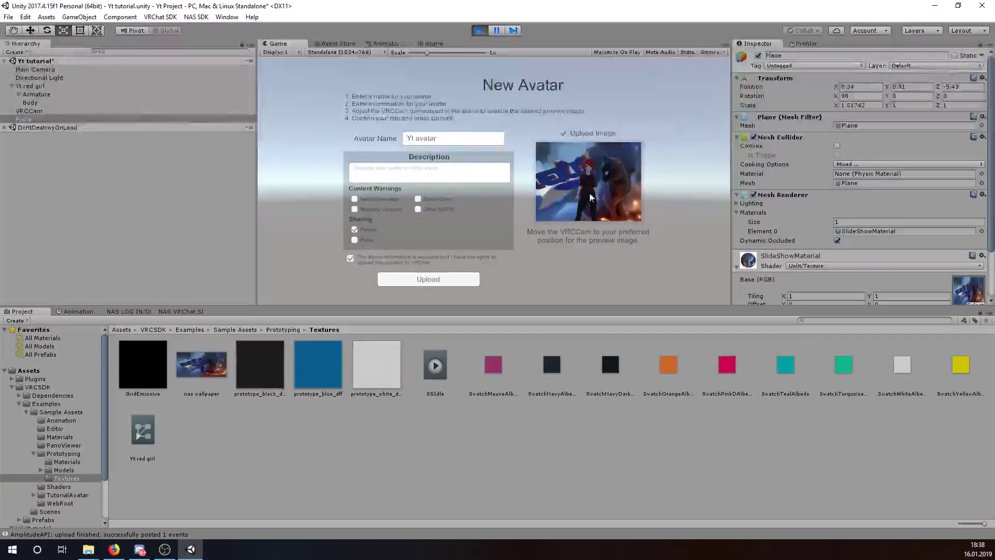
click(432, 44)
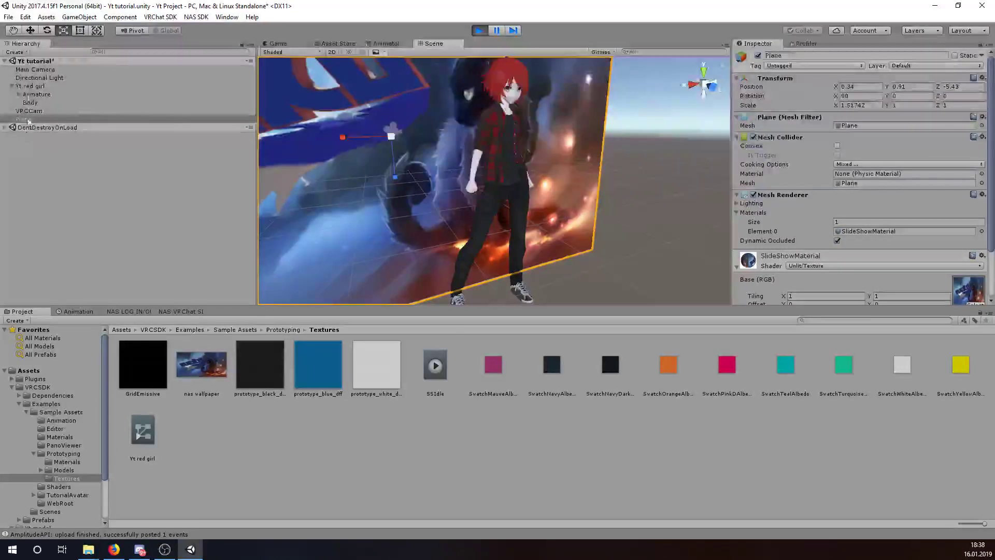
- Expand the avatar's armature and rotate the right arm bone outward
click(29, 86)
click(20, 95)
click(26, 102)
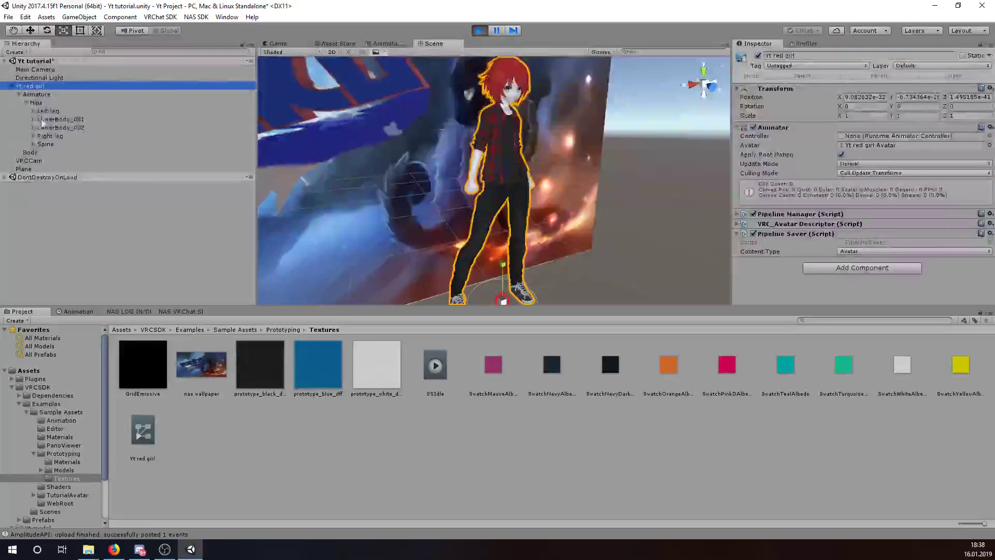
click(33, 136)
click(33, 161)
click(41, 169)
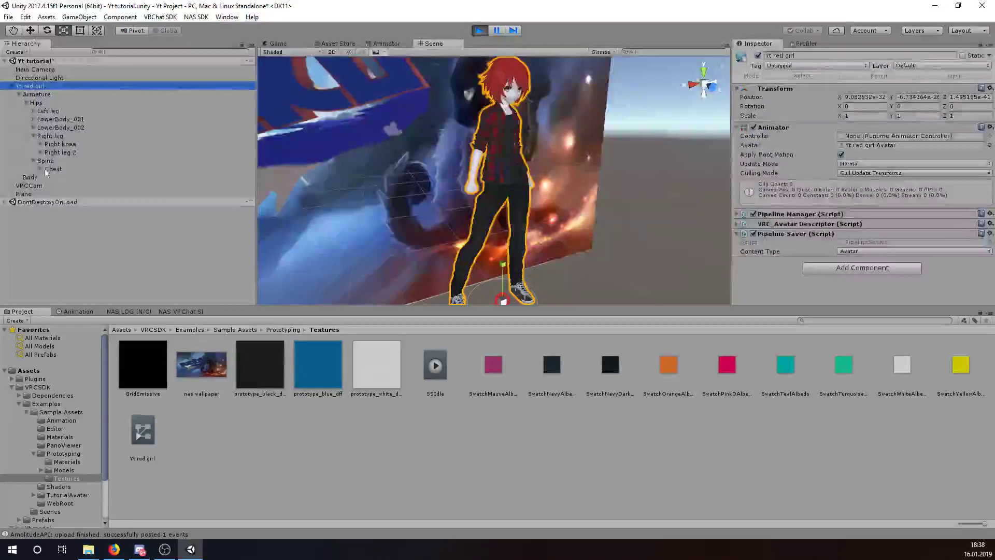
click(48, 194)
click(74, 202)
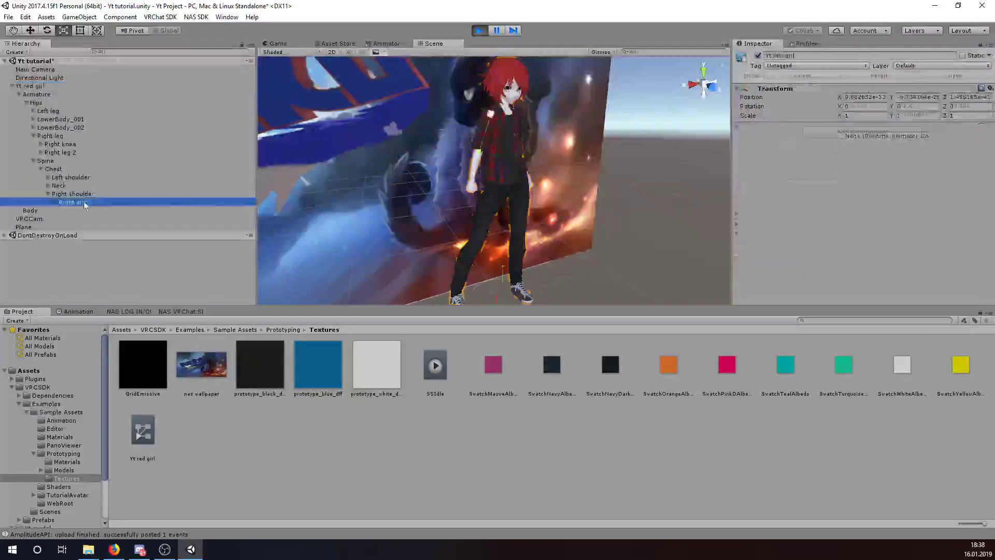
click(46, 31)
drag(478, 104, 448, 157)
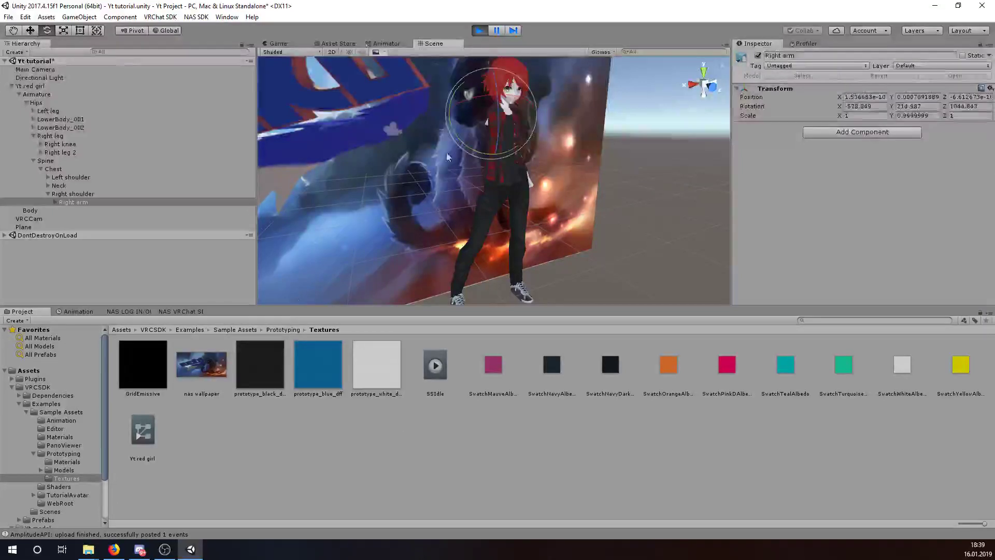
drag(508, 123, 437, 121)
click(73, 193)
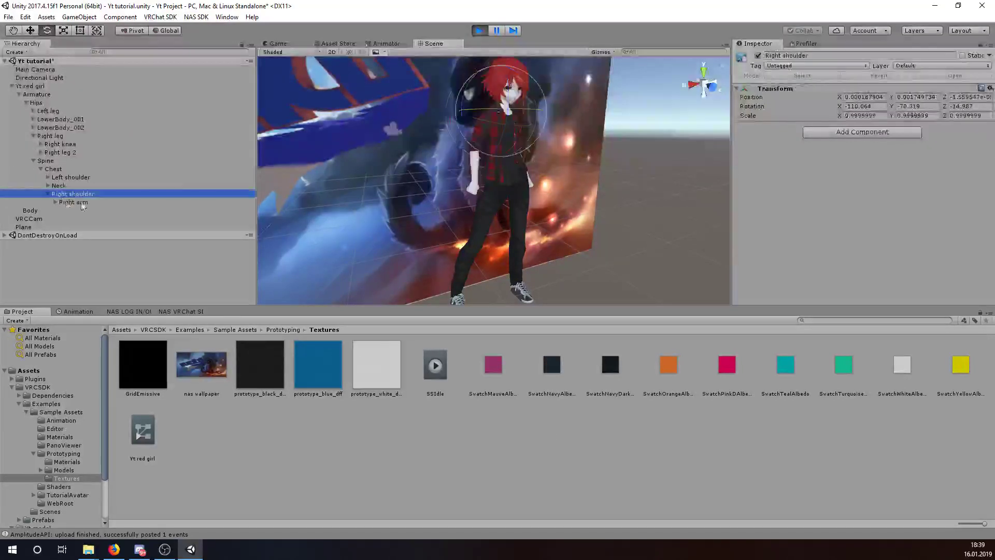
- Save the Yt red girl avatar as prefab Yt red girl 1 in the Textures folder
click(23, 86)
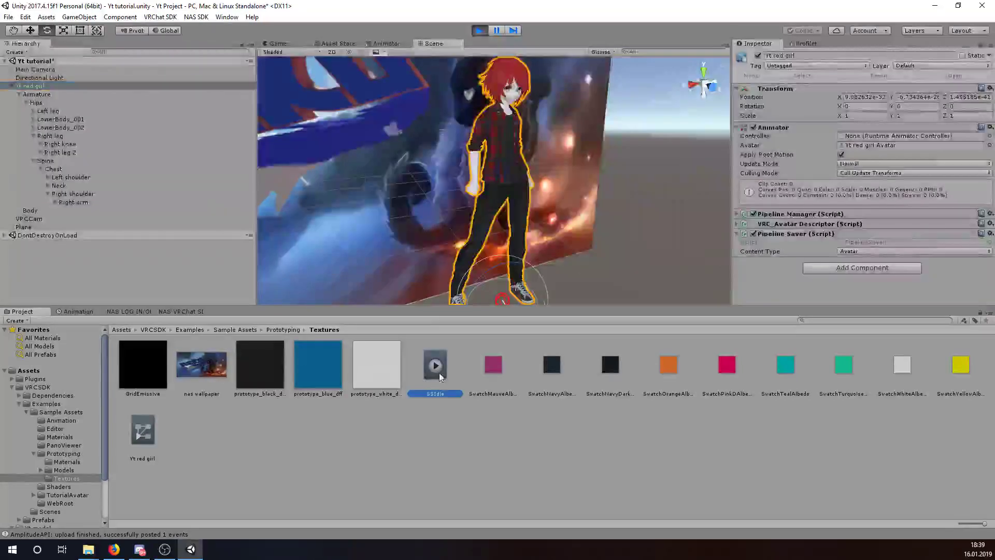
drag(51, 86, 201, 430)
click(623, 179)
middle_drag(623, 178, 465, 181)
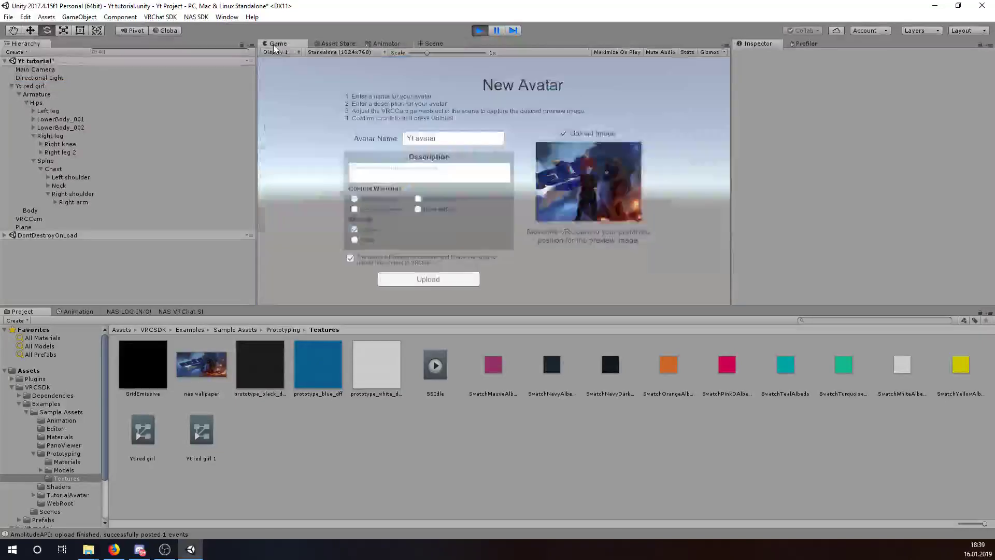
- Start uploading Yt avatar to VRChat and open Windows search while it transfers
click(425, 278)
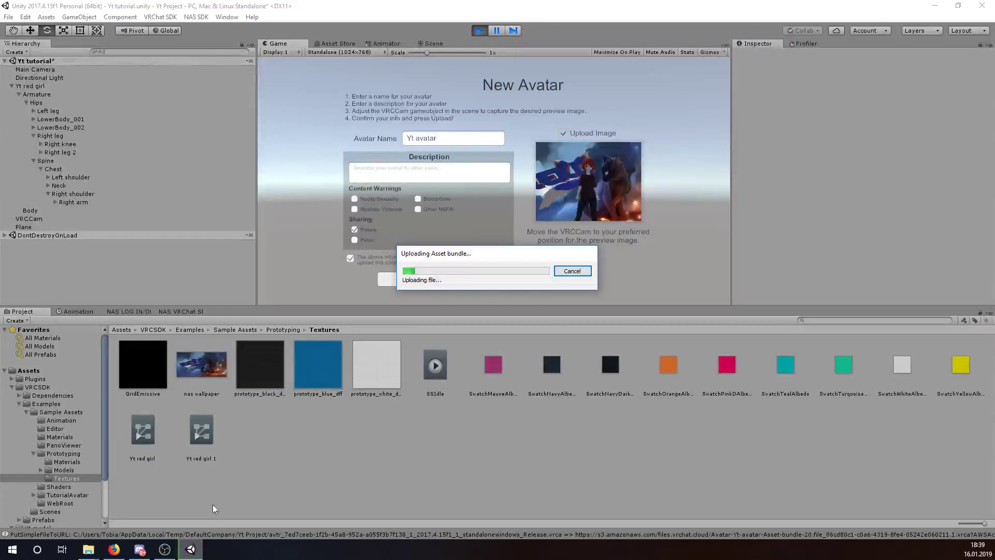
click(12, 549)
scroll(114, 487, down, 5)
click(36, 549)
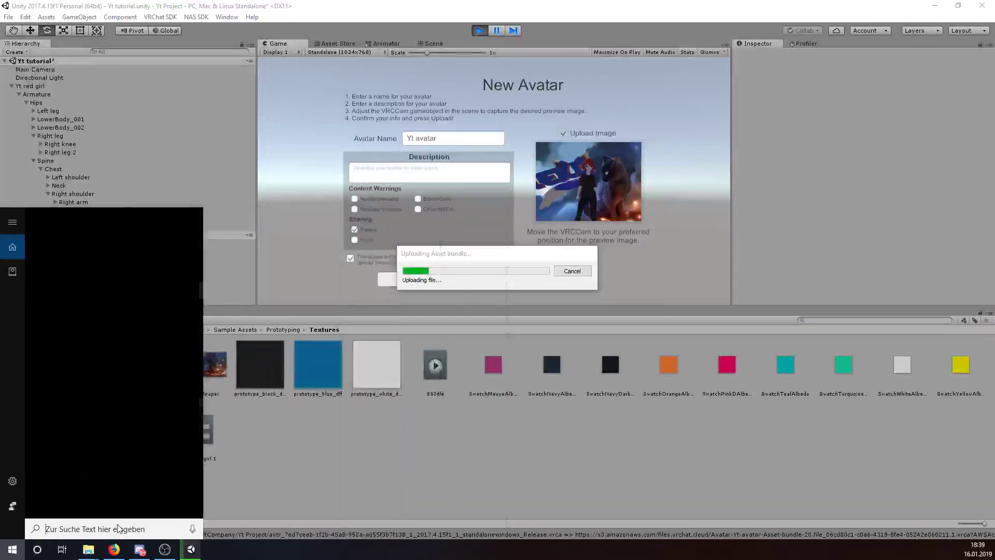
- Launch Steam through Windows Search and bring its client window to the front
text(steam)
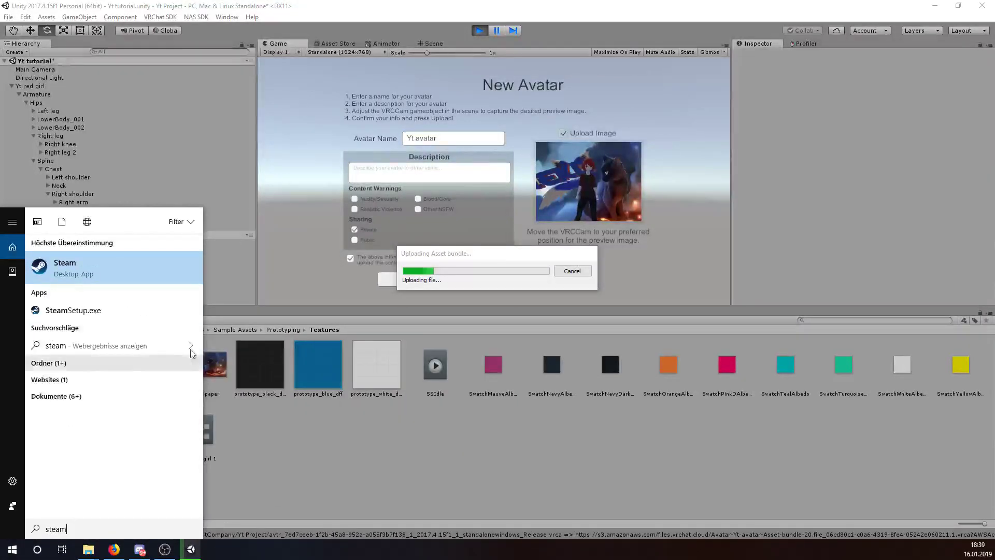
click(132, 261)
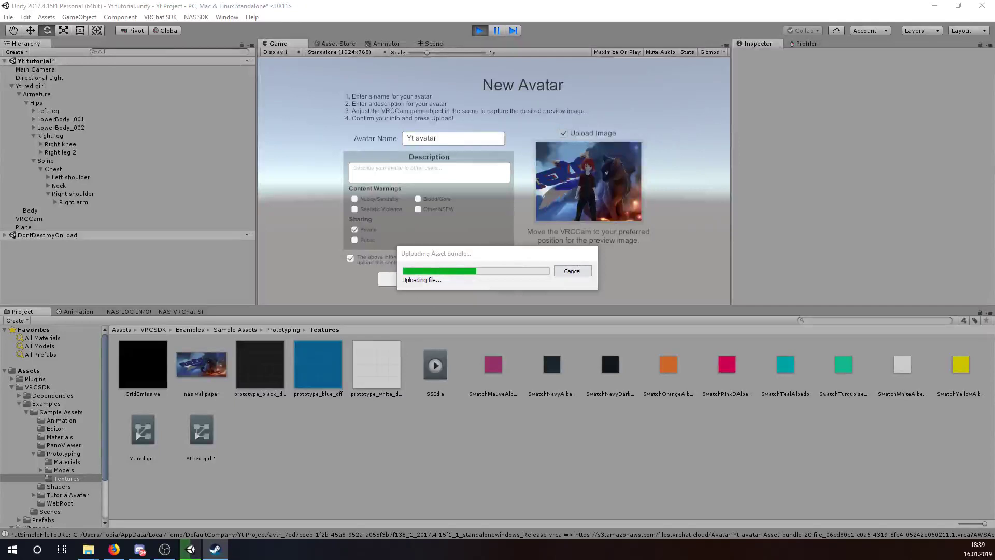
click(215, 549)
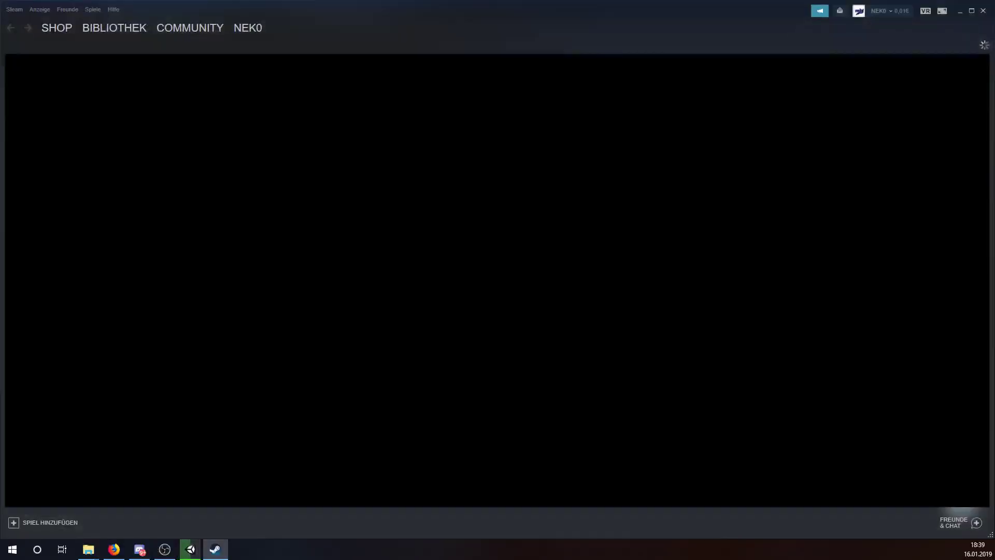
- Start VRChat from the Steam games library in Desktop (Non-VR) mode, then minimize Steam
mouse_move(103, 33)
click(106, 40)
click(16, 338)
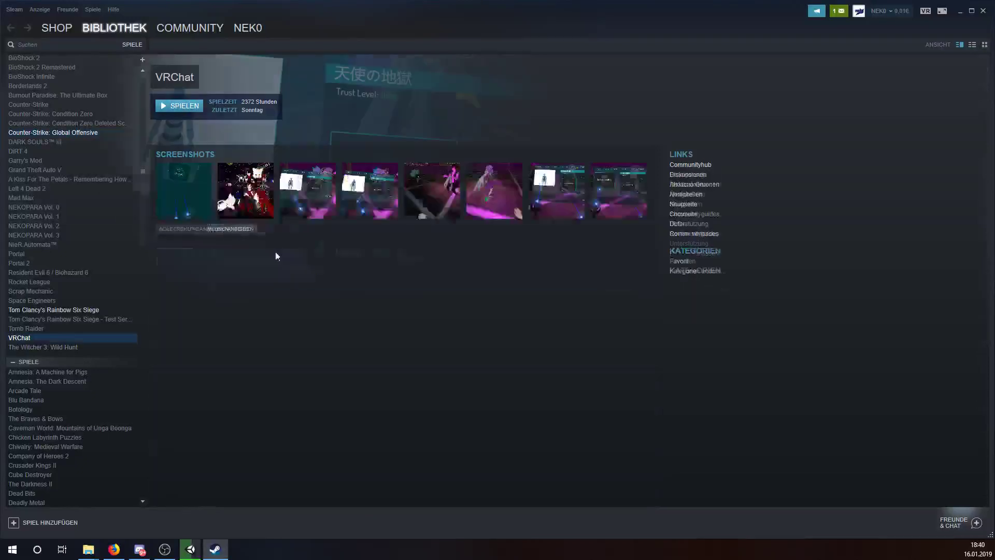
click(201, 107)
click(529, 304)
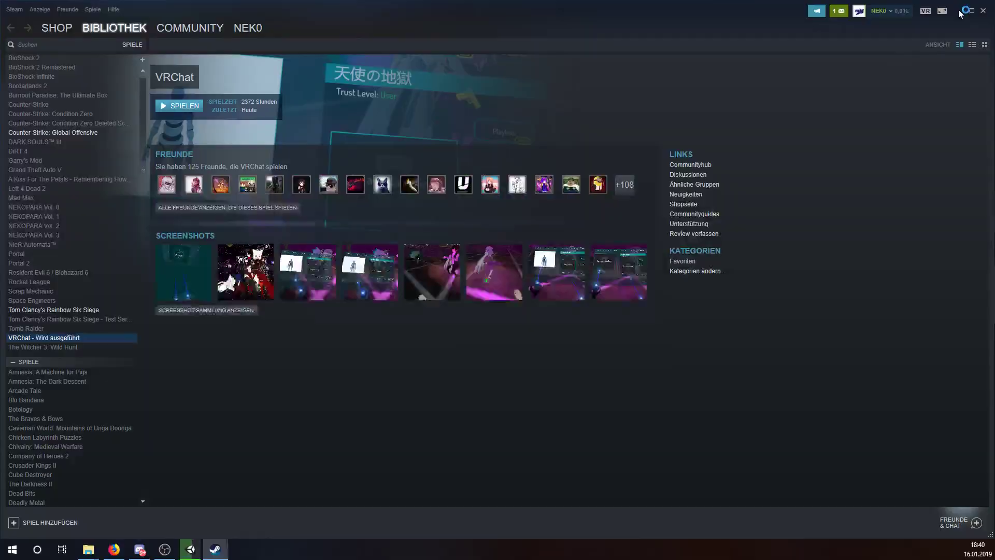
click(960, 11)
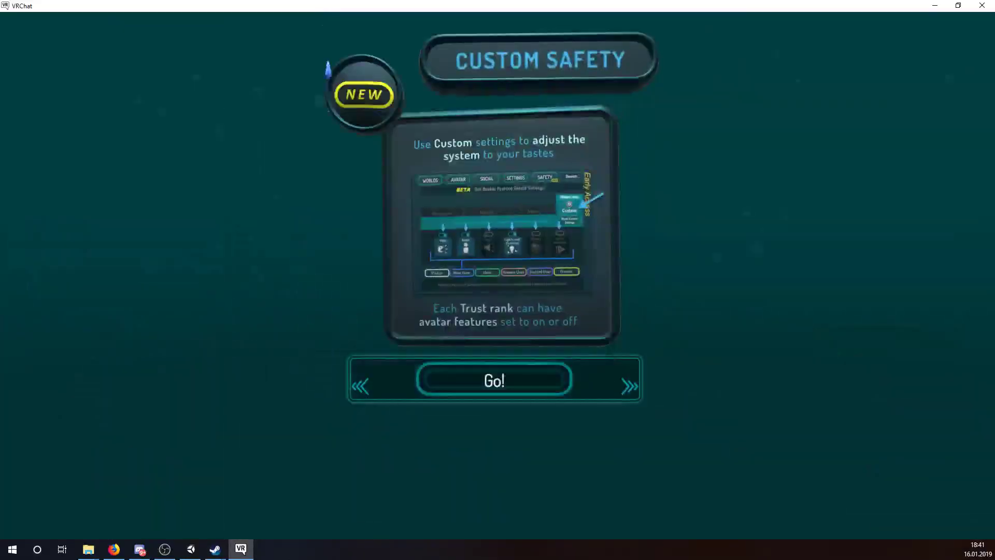
- Dismiss the Custom Safety intro with Go! so VRChat starts loading a world
click(471, 384)
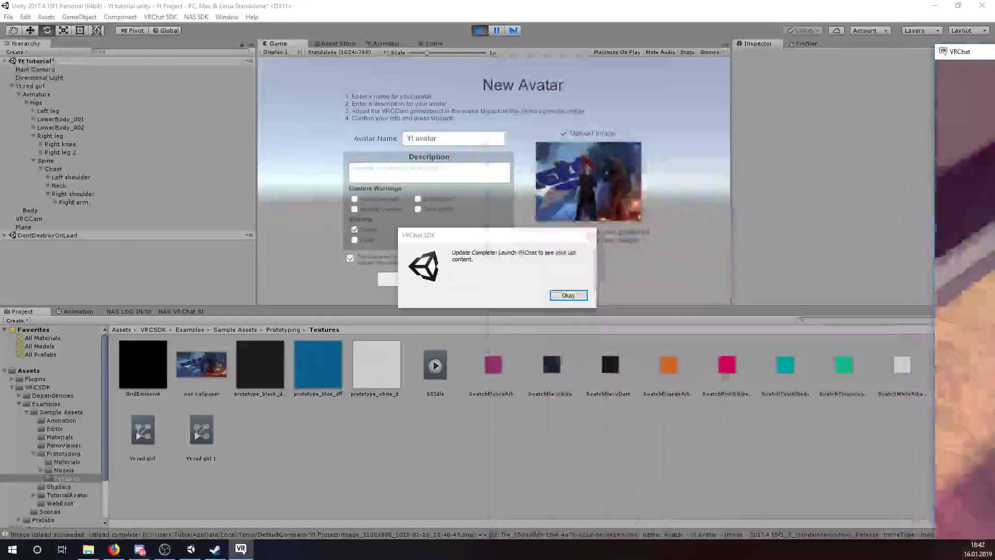
- Acknowledge Unity's Update Complete message for the Yt avatar, then return to Steam's VRChat page
click(579, 295)
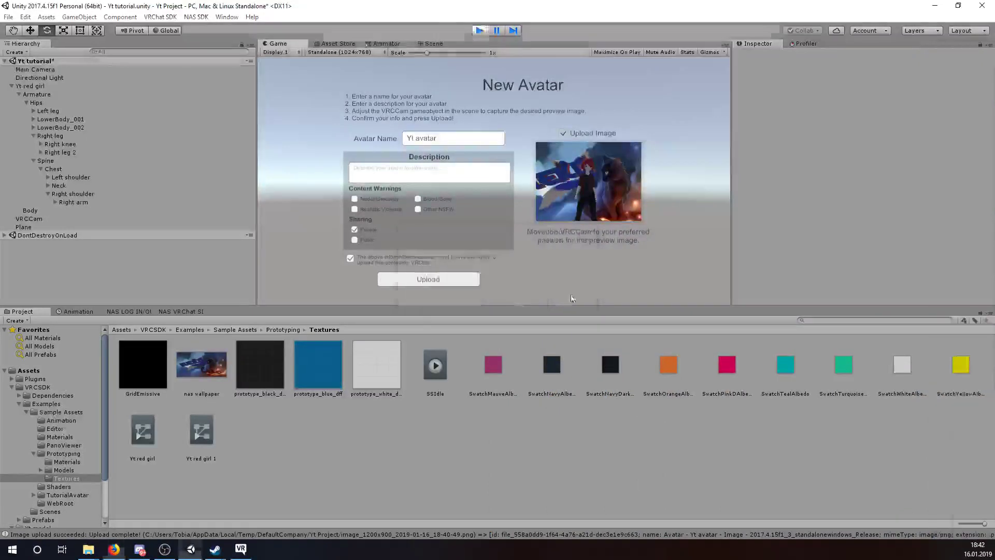
click(45, 549)
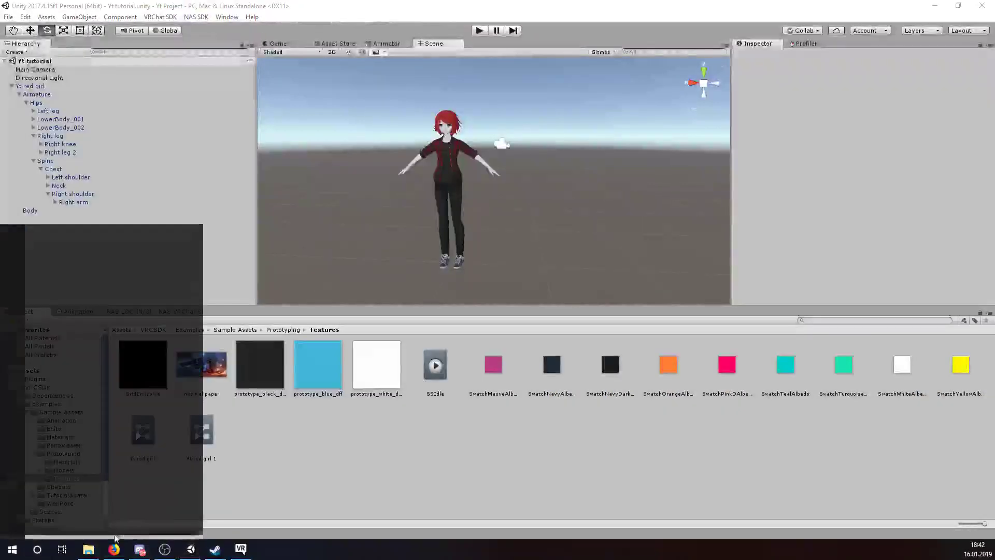
text(sr)
key(BackSpace)
key(BackSpace)
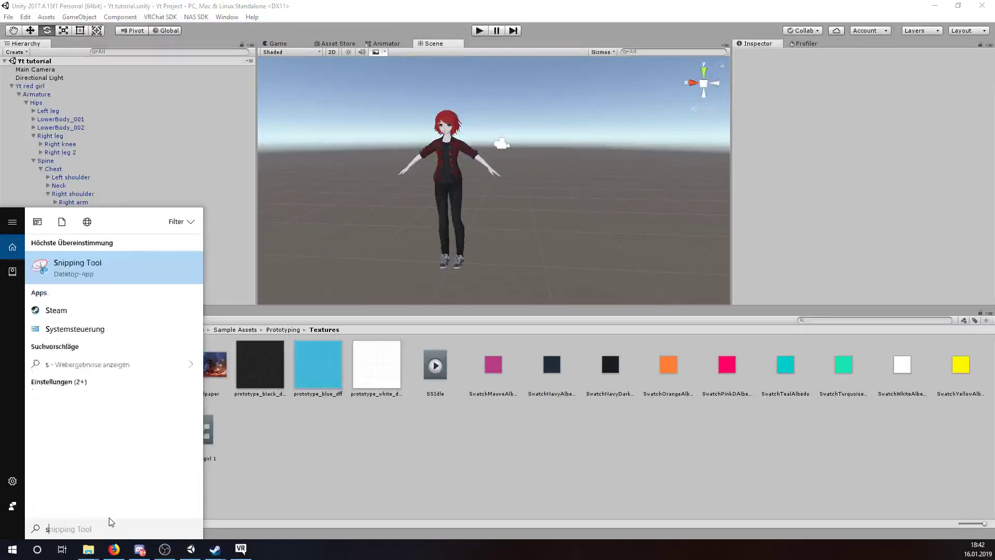
click(242, 551)
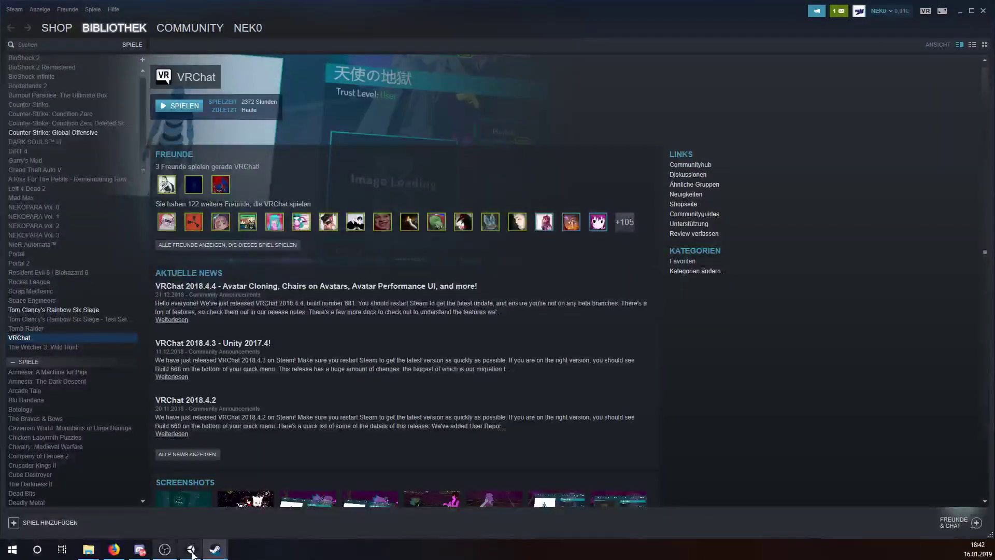
- Relaunch VRChat from its Steam library page, keeping the current launch mode
mouse_move(216, 549)
click(288, 470)
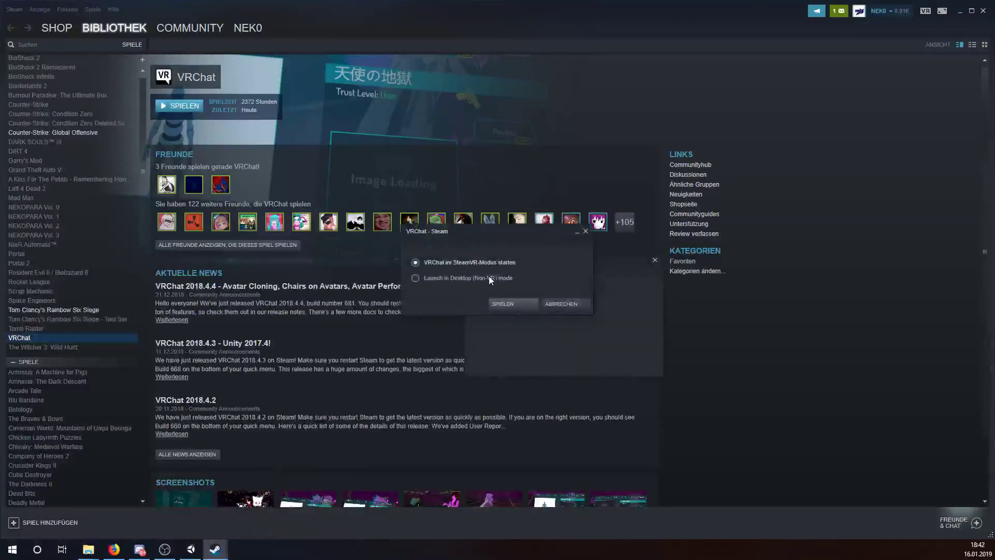
click(498, 305)
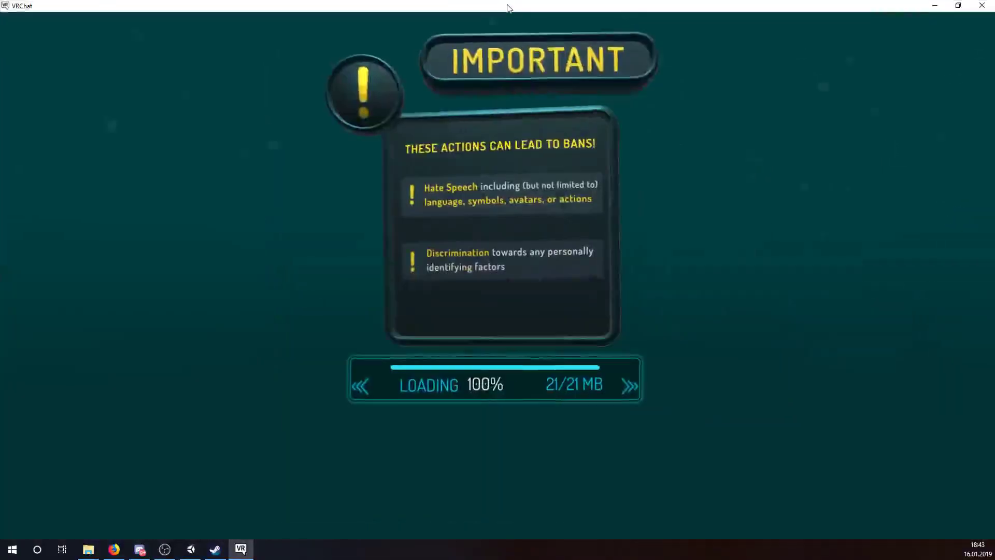
- Enter the home world once loading finishes and bring up the quick menu with Escape
click(534, 382)
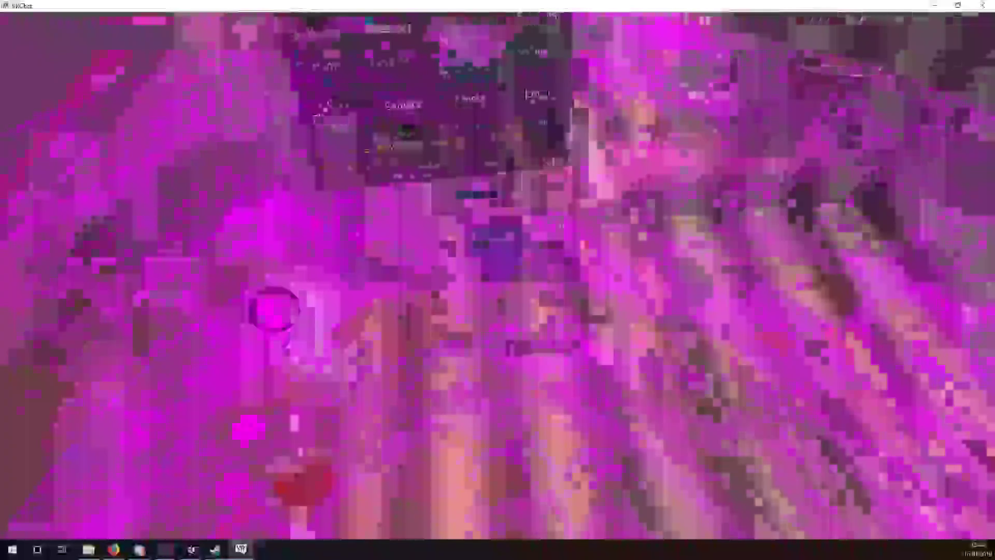
key(Escape)
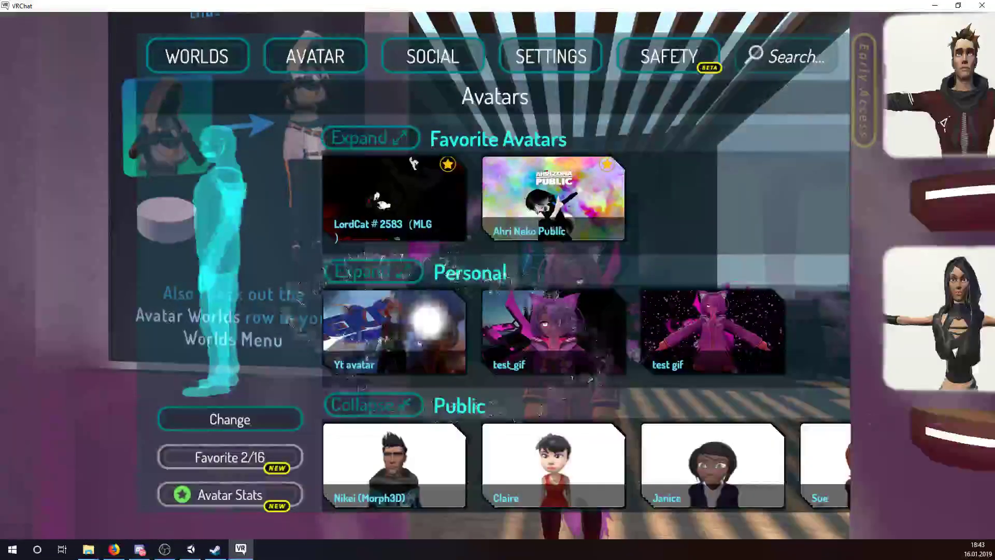
- Change into the uploaded Yt avatar from the Personal avatars list
click(241, 420)
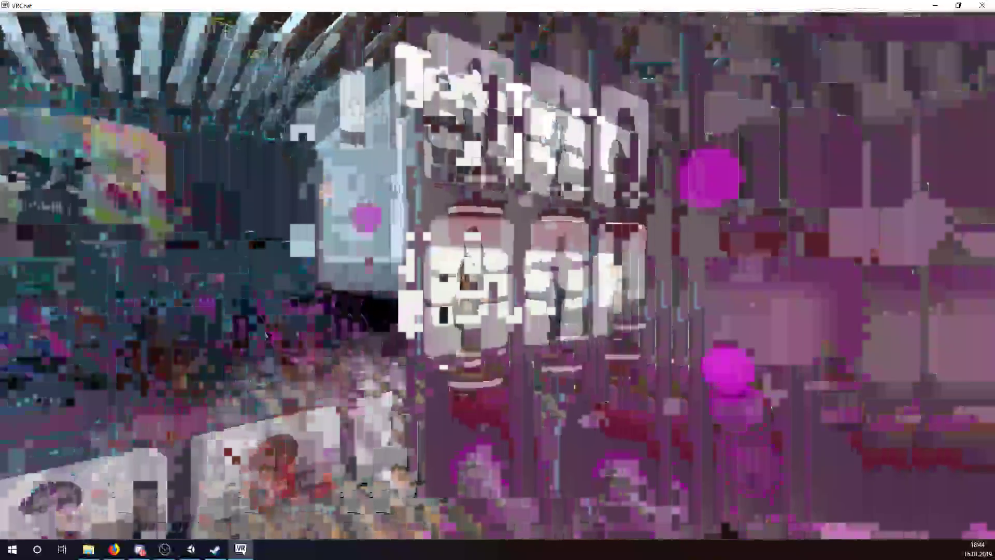